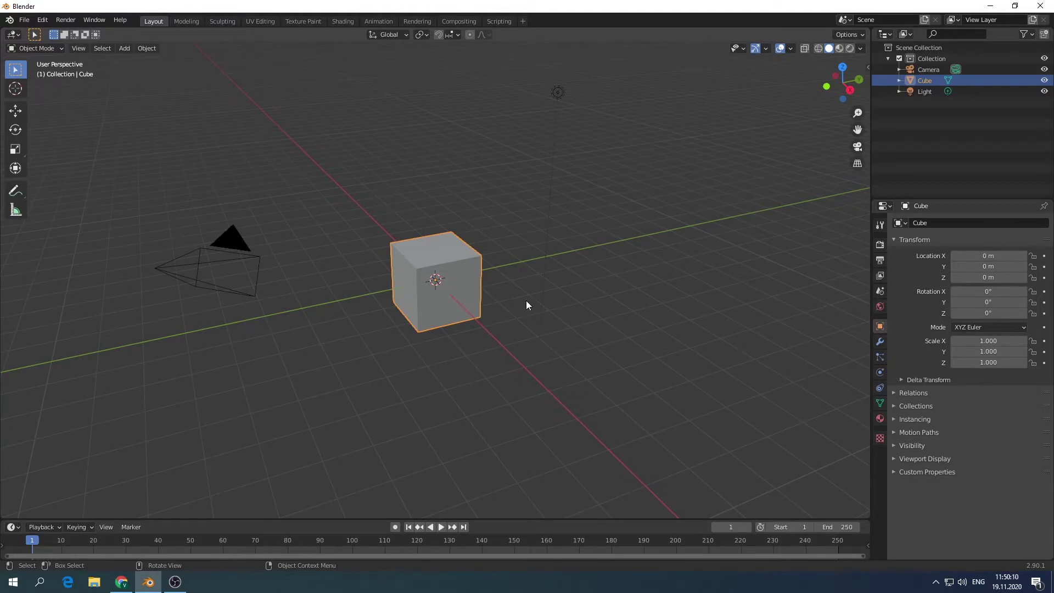
# Switch to the Animation workspace and orbit the view around the cube.
pyautogui.click(380, 22)
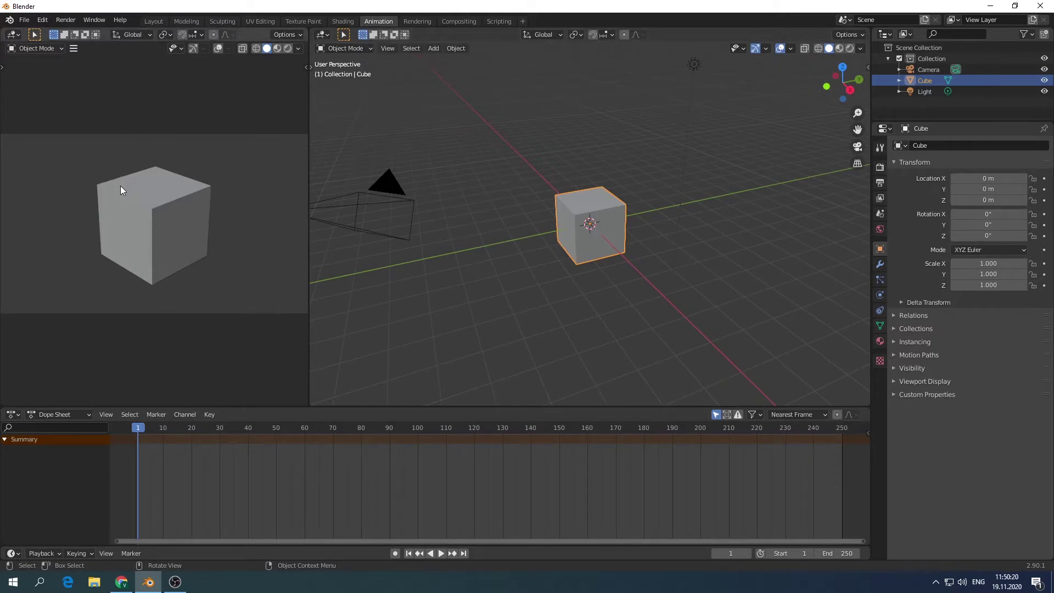
pyautogui.moveTo(542, 220)
pyautogui.mouseDown(button='middle')
pyautogui.moveTo(651, 297)
pyautogui.moveTo(597, 301)
pyautogui.mouseUp(button='middle')
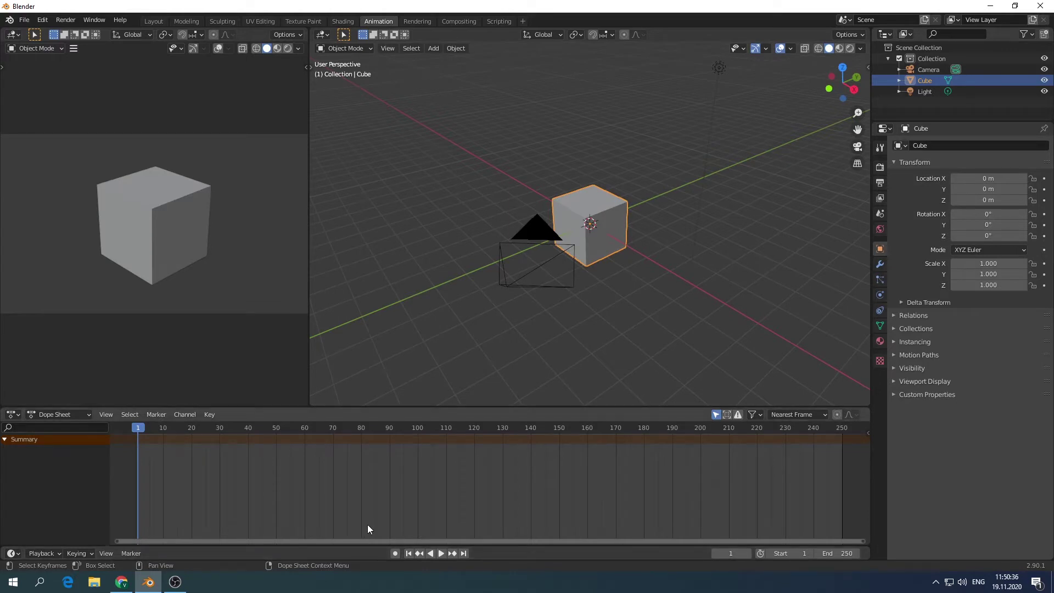
pyautogui.moveTo(549, 384); pyautogui.dragTo(676, 288, button='middle')
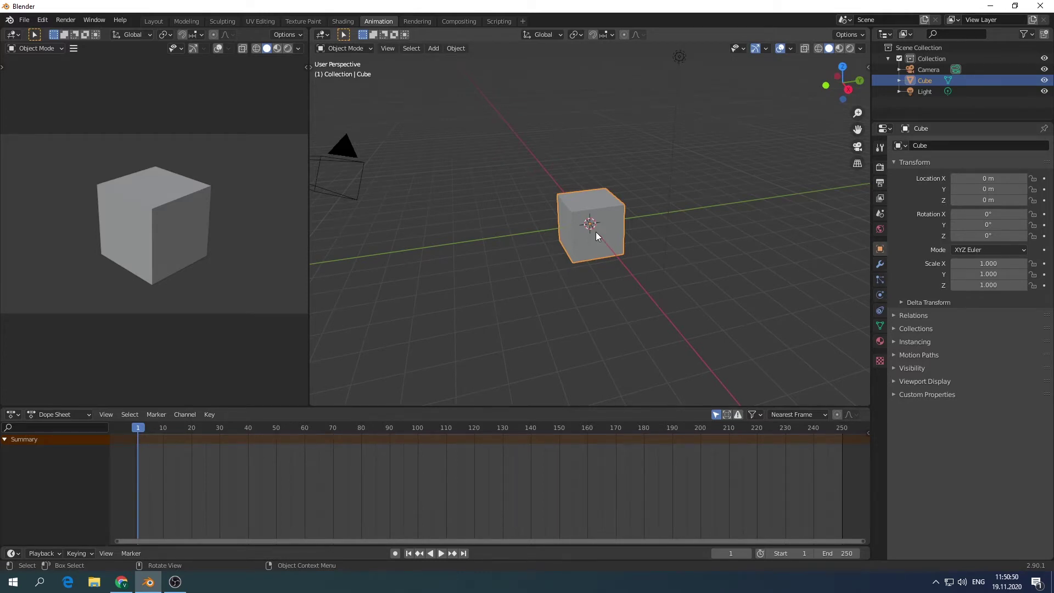
# Move the cube along Y to -6.308 m, keyframe its location at frame 1, and start playback.
pyautogui.press('g')
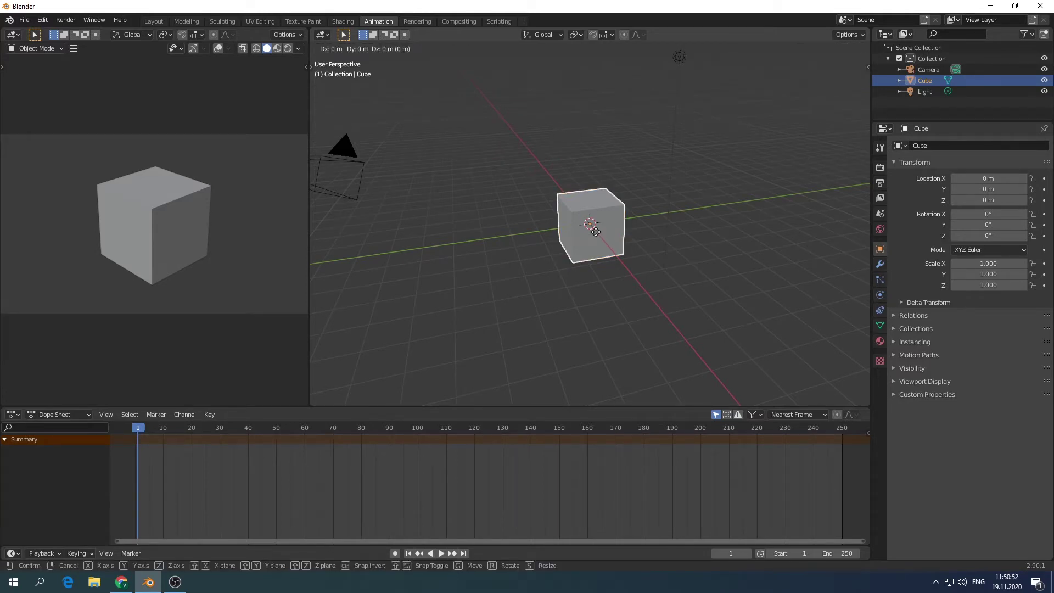
pyautogui.press('y')
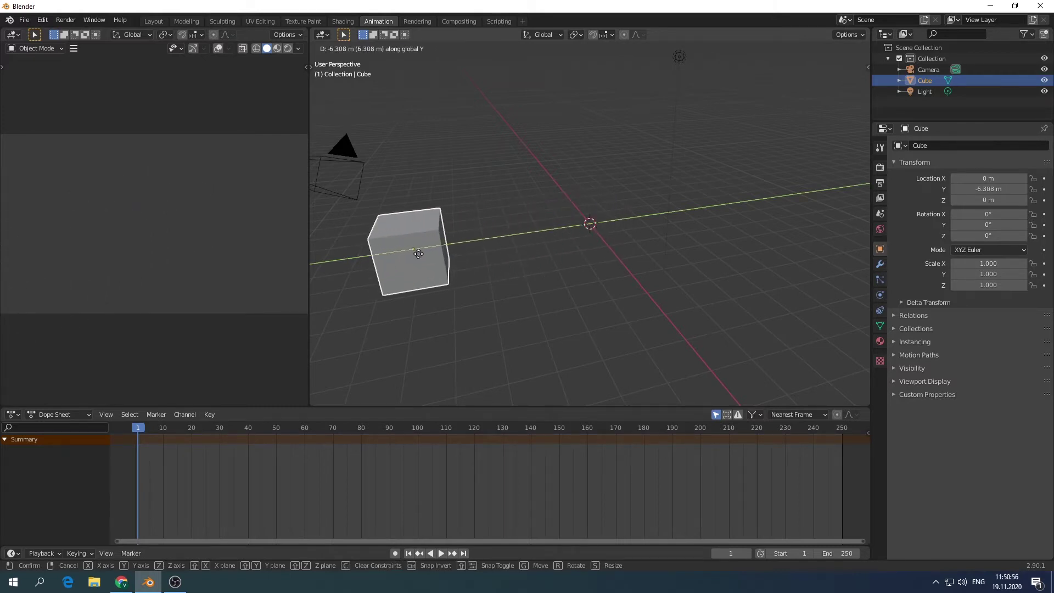
pyautogui.click(418, 254)
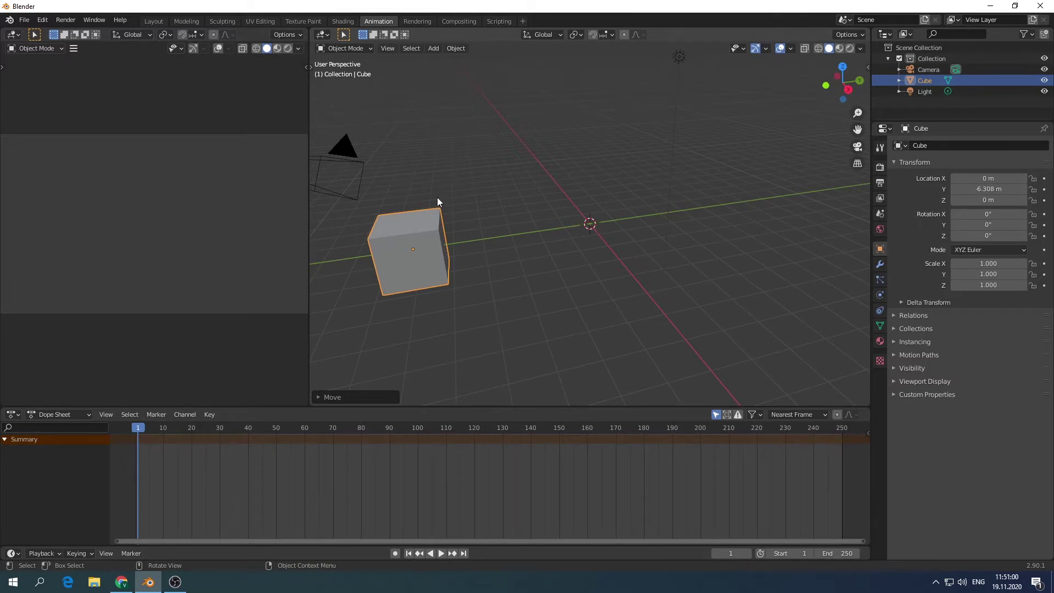
pyautogui.press('i')
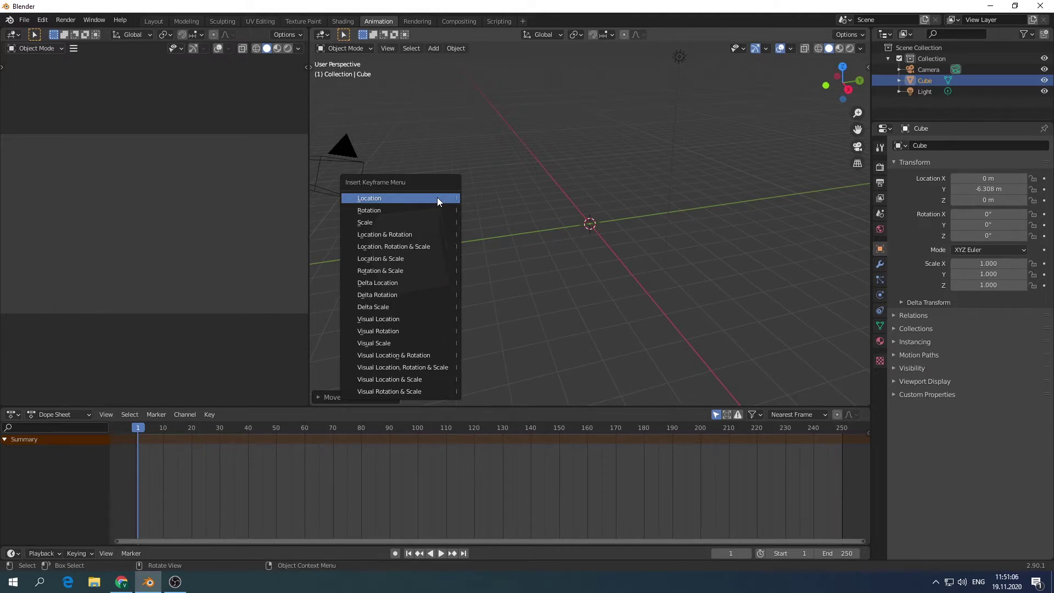
pyautogui.click(373, 198)
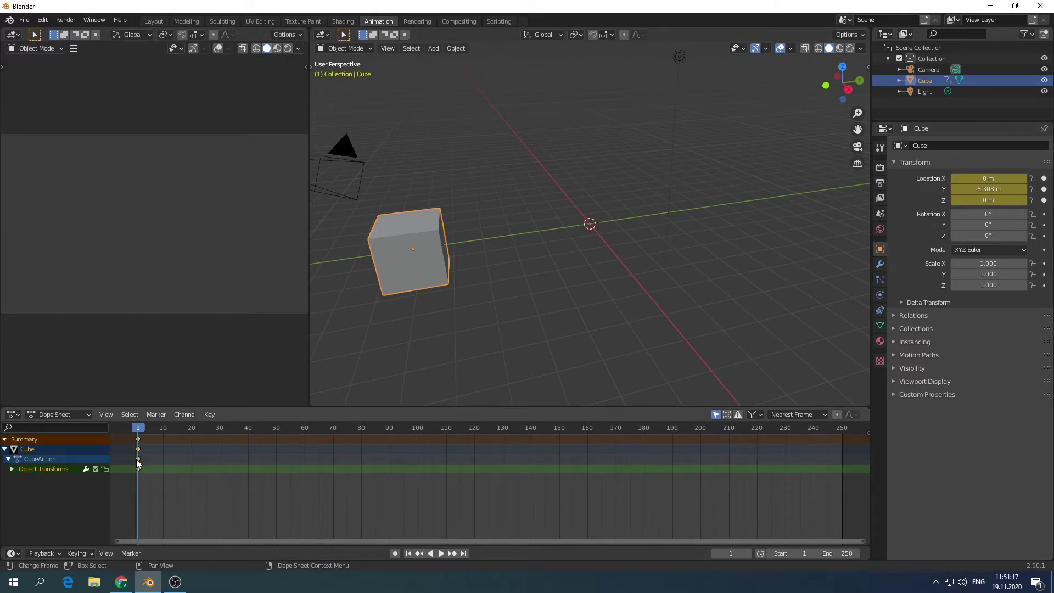
pyautogui.press('space')
# Stop playback and scrub the playhead in the Dope Sheet to frame 30.
pyautogui.click(182, 432)
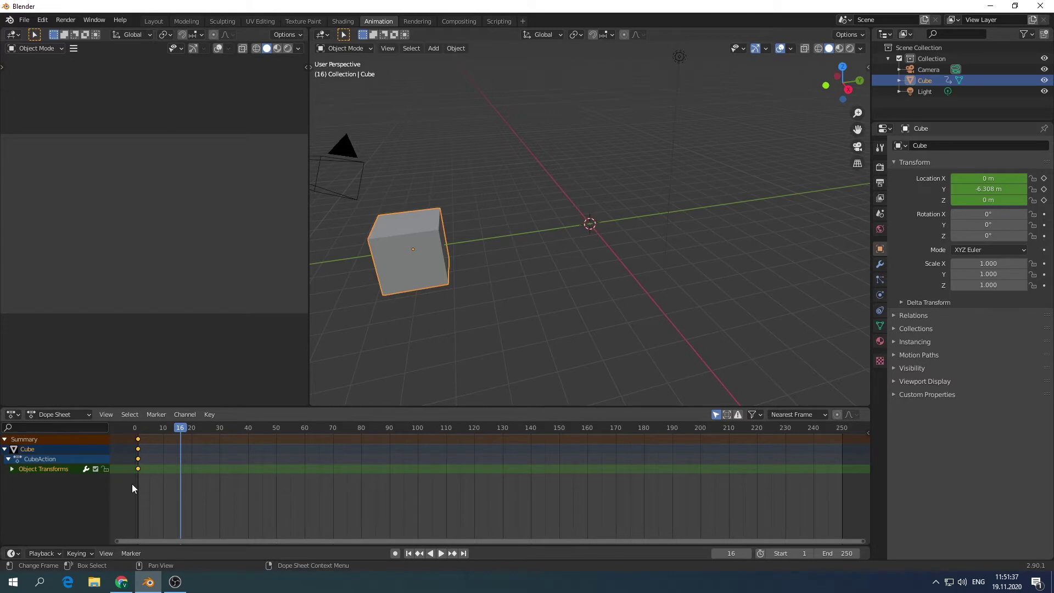
pyautogui.moveTo(185, 430)
pyautogui.mouseDown()
pyautogui.moveTo(153, 436)
pyautogui.moveTo(213, 434)
pyautogui.mouseUp()
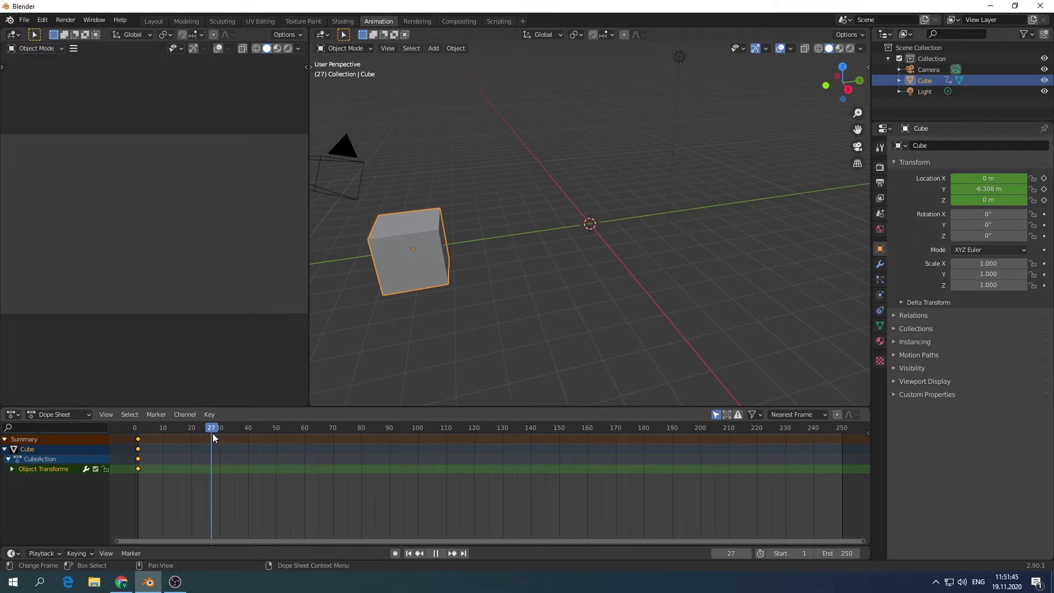
pyautogui.moveTo(212, 434); pyautogui.dragTo(214, 434)
pyautogui.moveTo(216, 433); pyautogui.dragTo(220, 435)
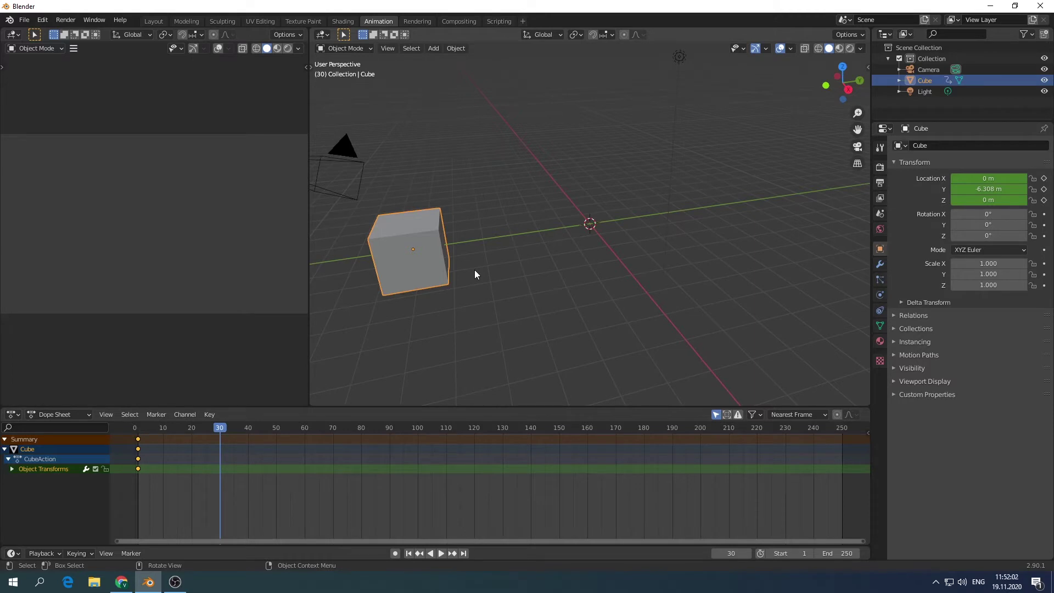
# Move the cube back to Y 0.040199 m, keyframe its location at frame 30, and rewind.
pyautogui.press('g')
pyautogui.press('y')
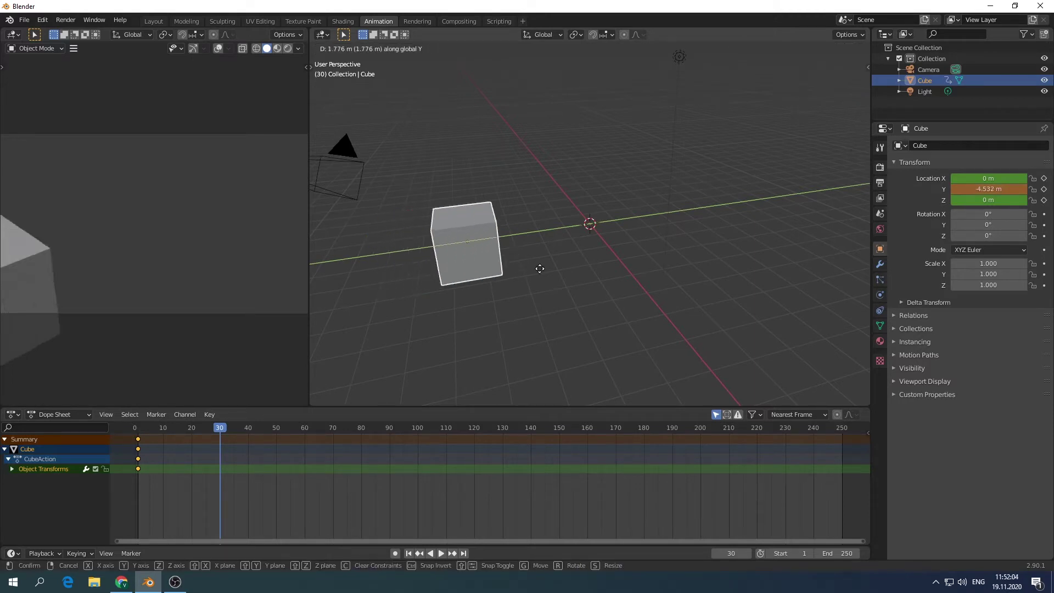
pyautogui.click(654, 256)
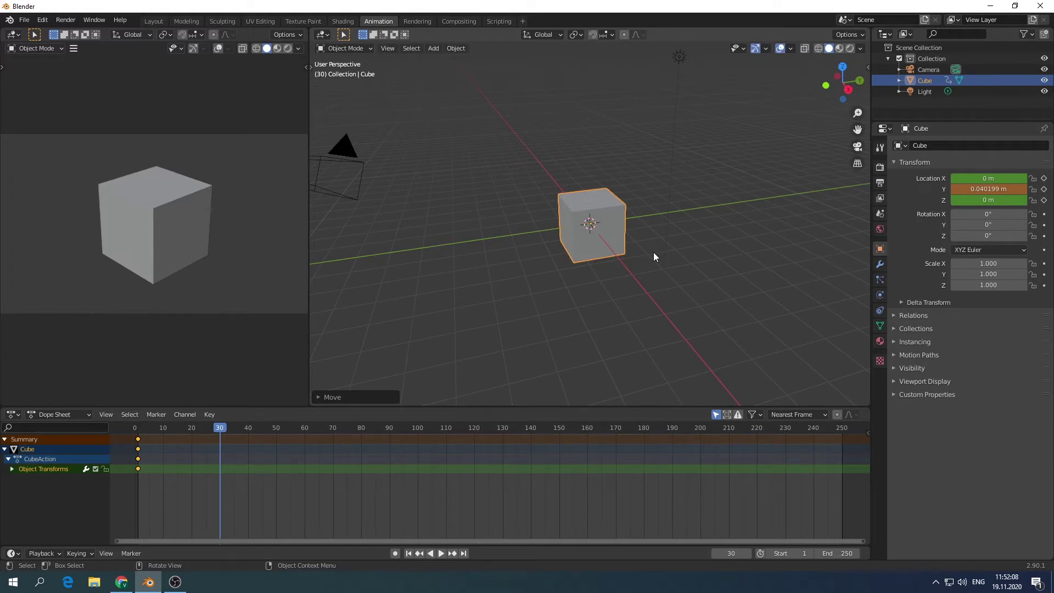
pyautogui.press('i')
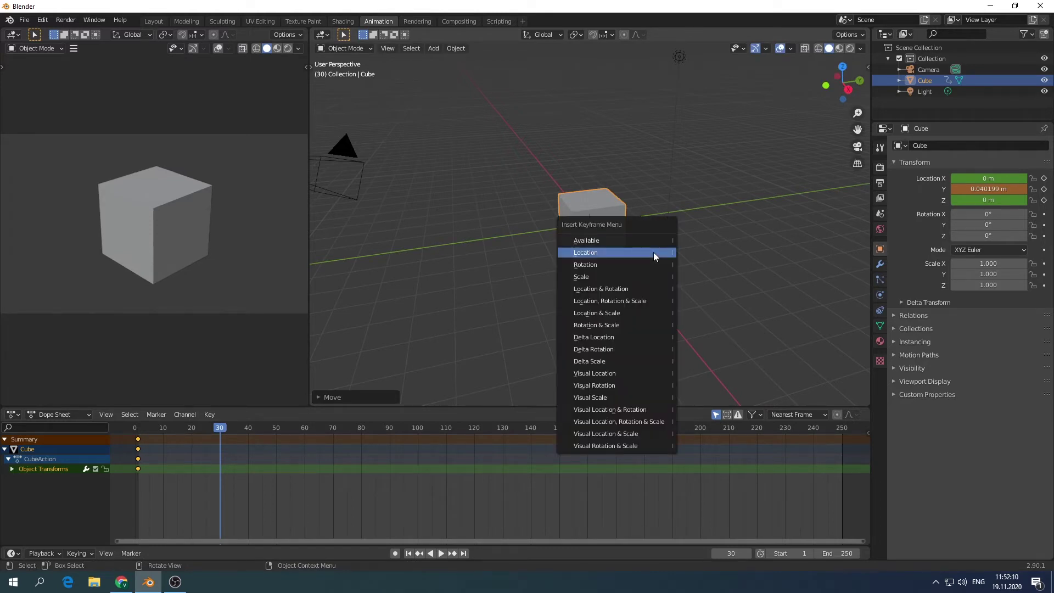
pyautogui.click(653, 253)
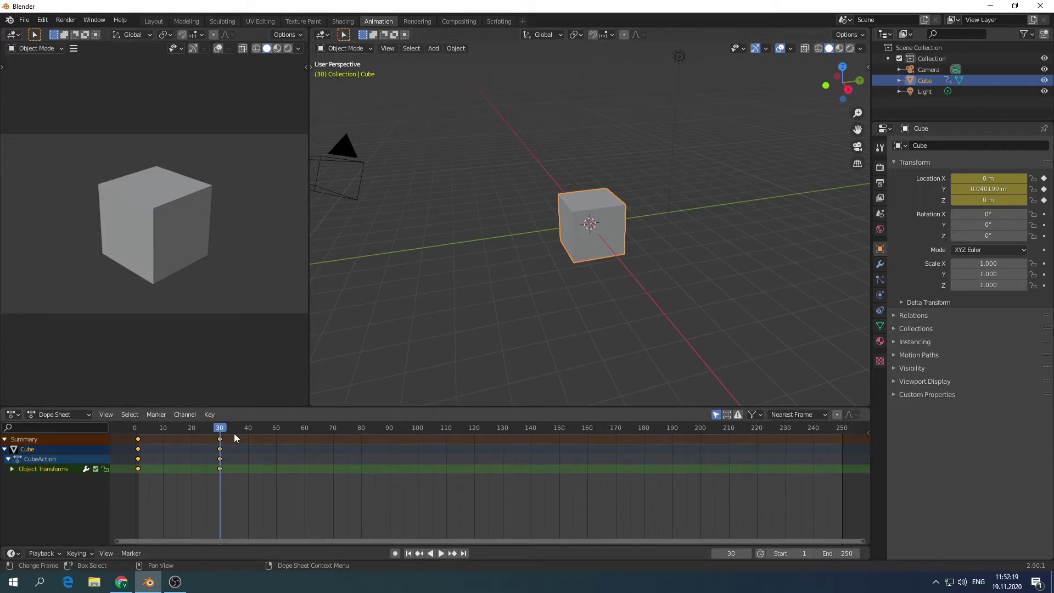
pyautogui.moveTo(220, 430); pyautogui.dragTo(135, 440)
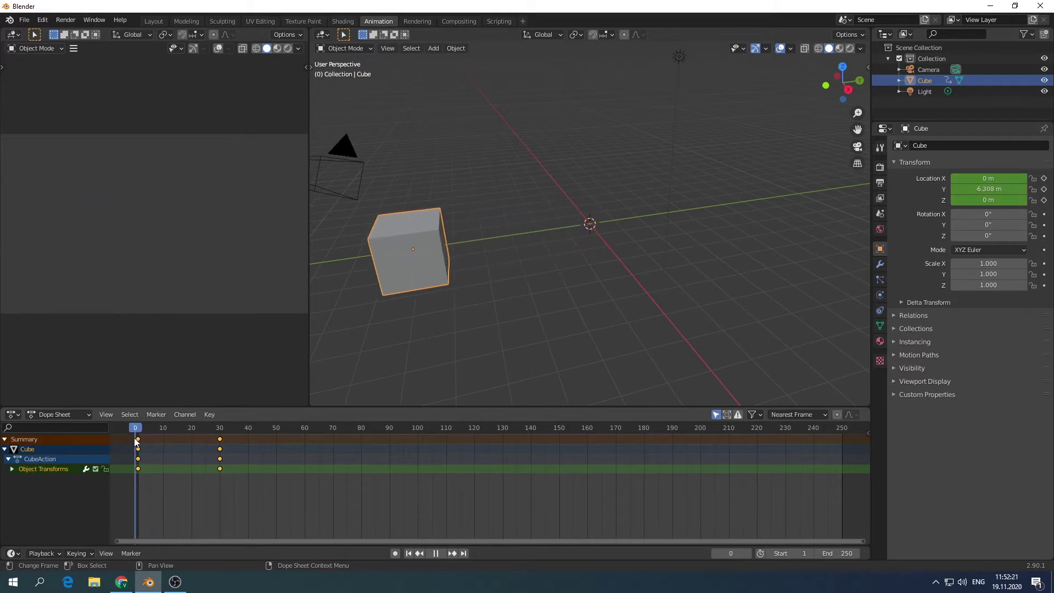
# Play and stop the animation at frame 41, then frame both keyframes in the Dope Sheet.
pyautogui.press('space')
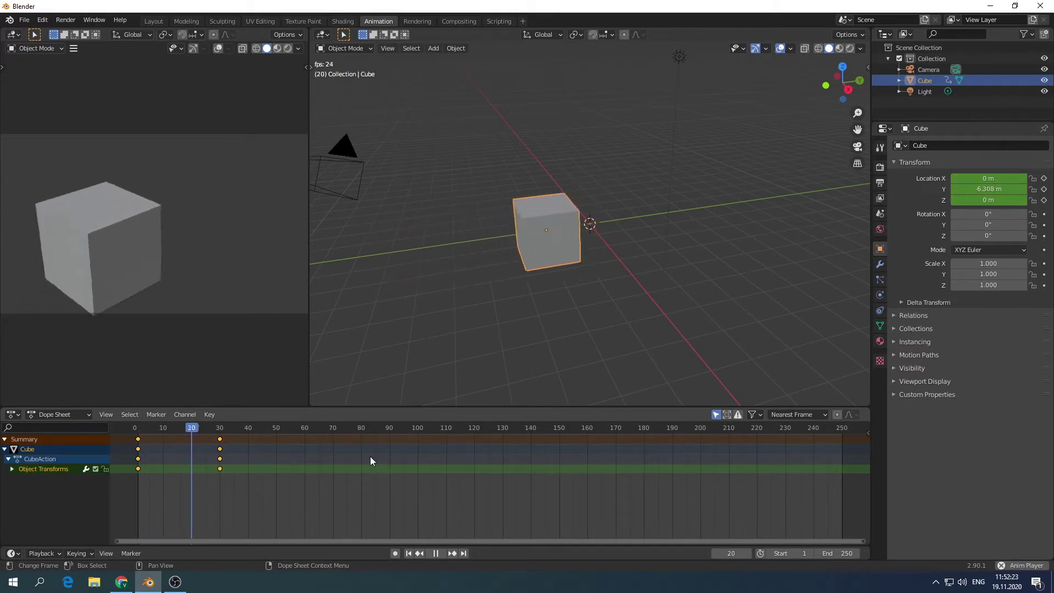
pyautogui.press('space')
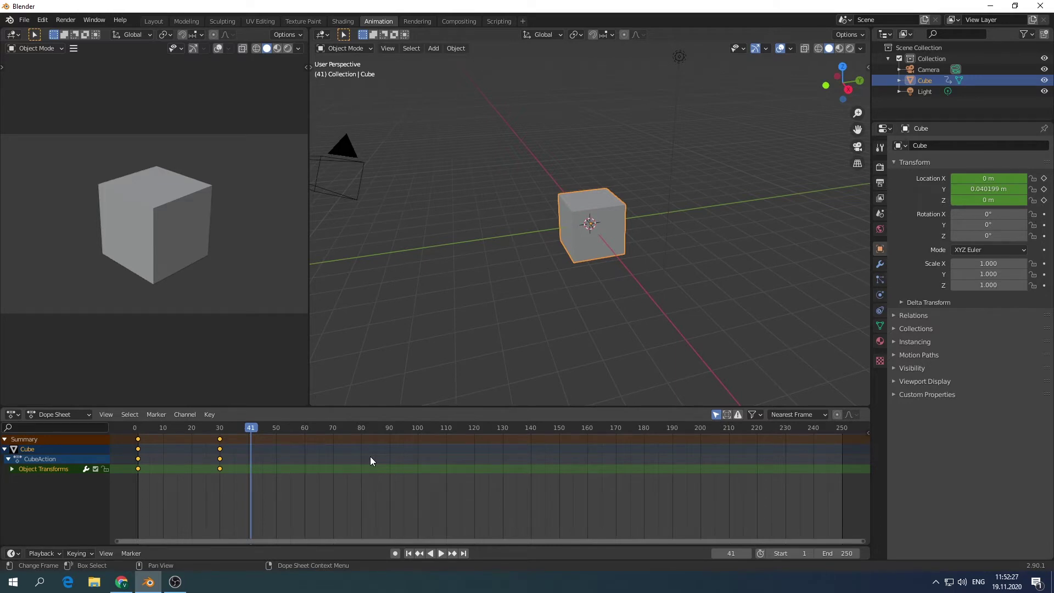
pyautogui.scroll(1, 291, 476)
pyautogui.moveTo(272, 477); pyautogui.dragTo(469, 496, button='middle')
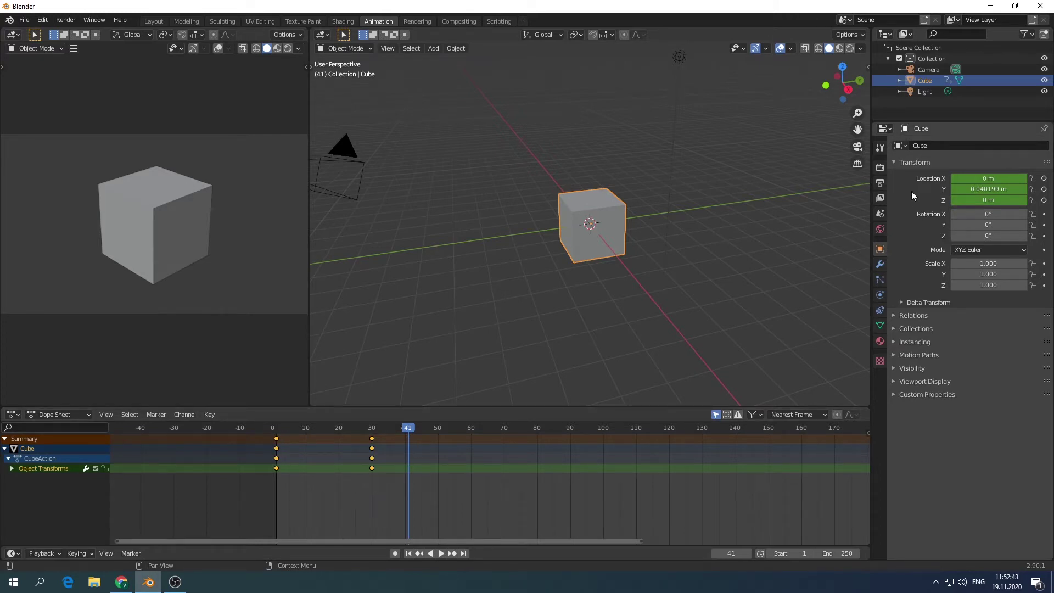
# Show the Output Properties and replay the slide from frame 1, stopping at frame 63.
pyautogui.click(879, 182)
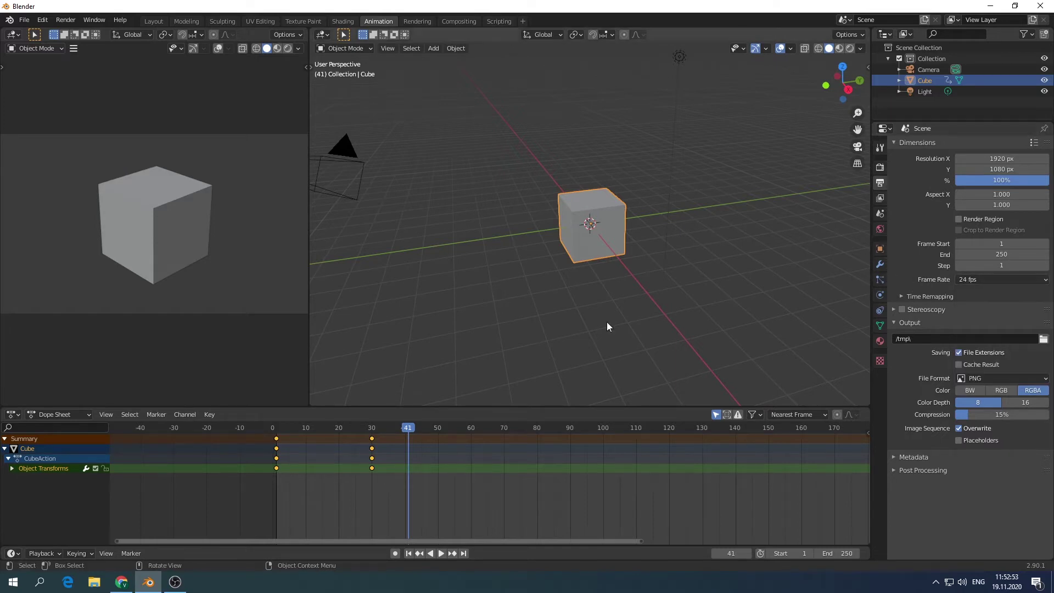
pyautogui.moveTo(415, 431); pyautogui.dragTo(277, 432)
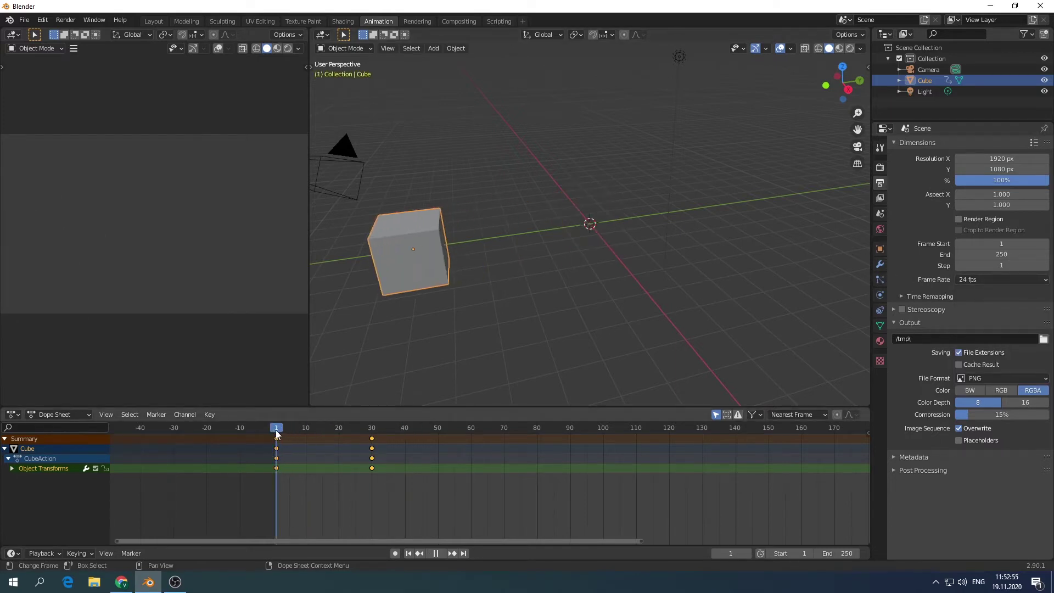
pyautogui.press('space')
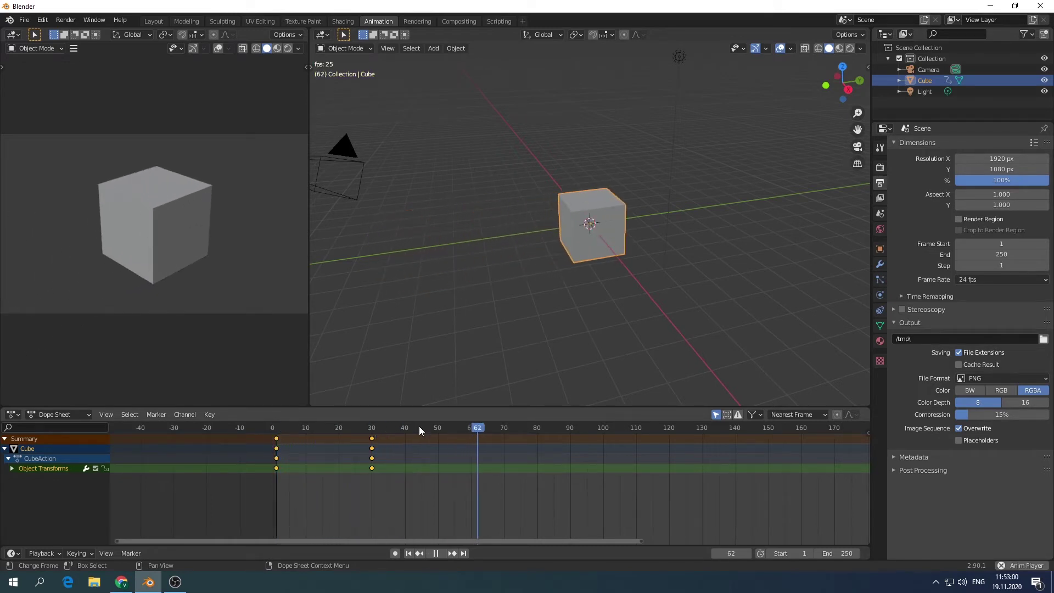
pyautogui.press('space')
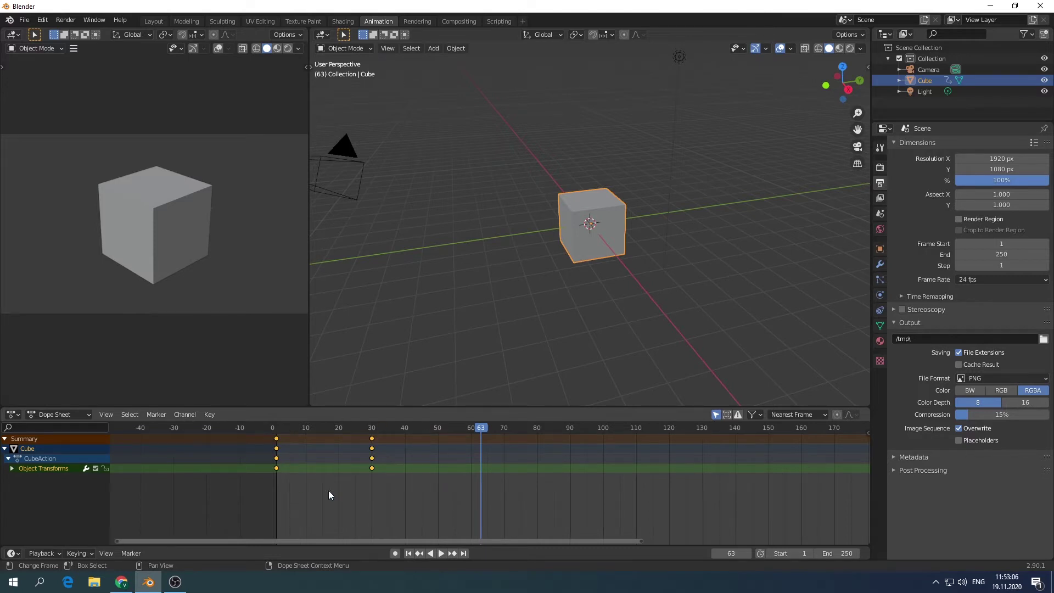
# Box-select the frame-30 keyframes, shift them to frame 60, and replay to check the timing.
pyautogui.hotkey('alt', 'a')
pyautogui.press('b')
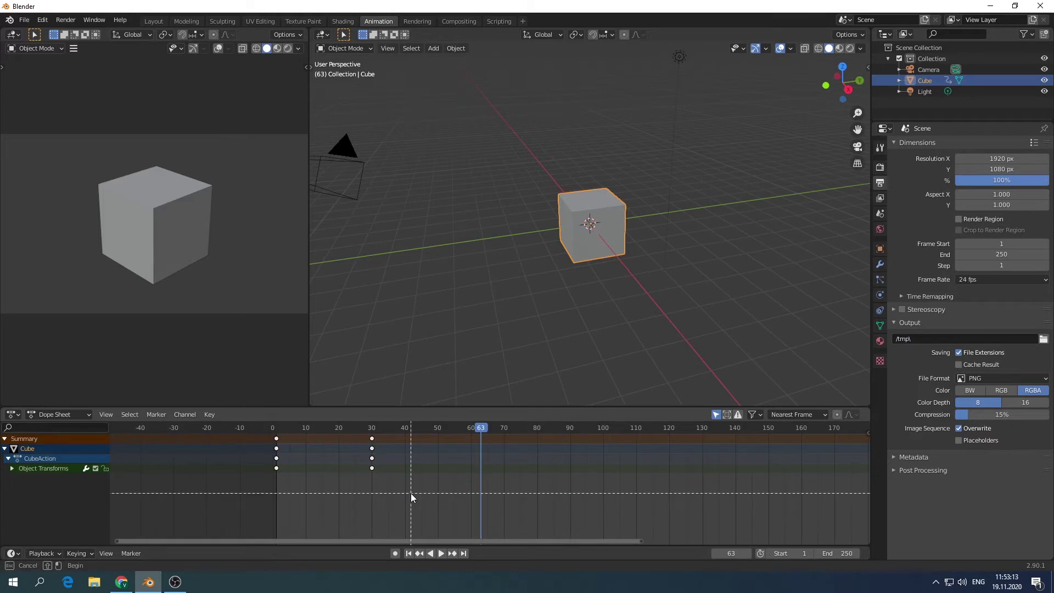
pyautogui.moveTo(410, 494); pyautogui.dragTo(350, 431)
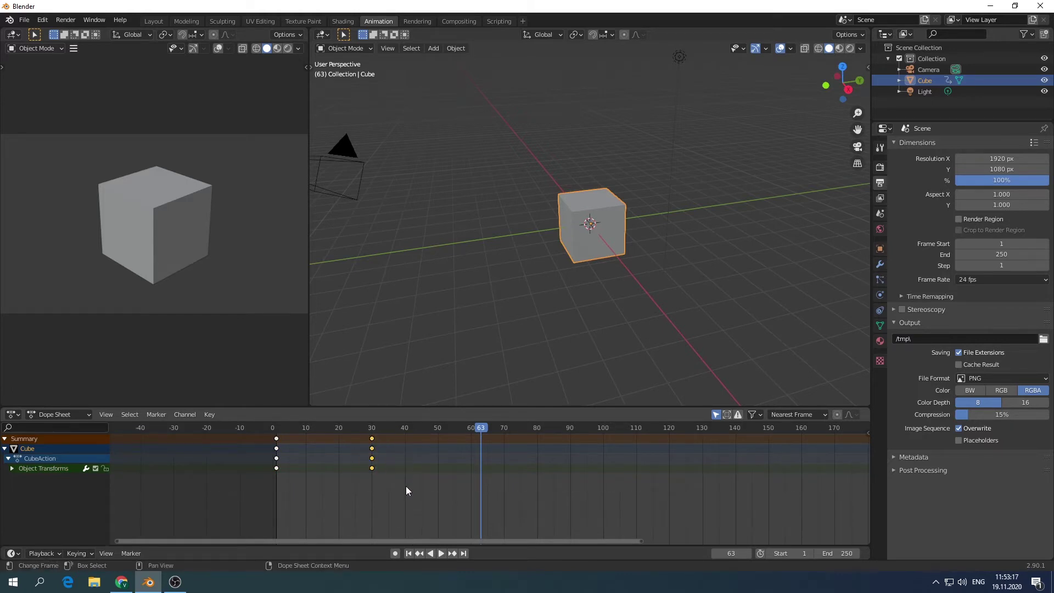
pyautogui.press('g')
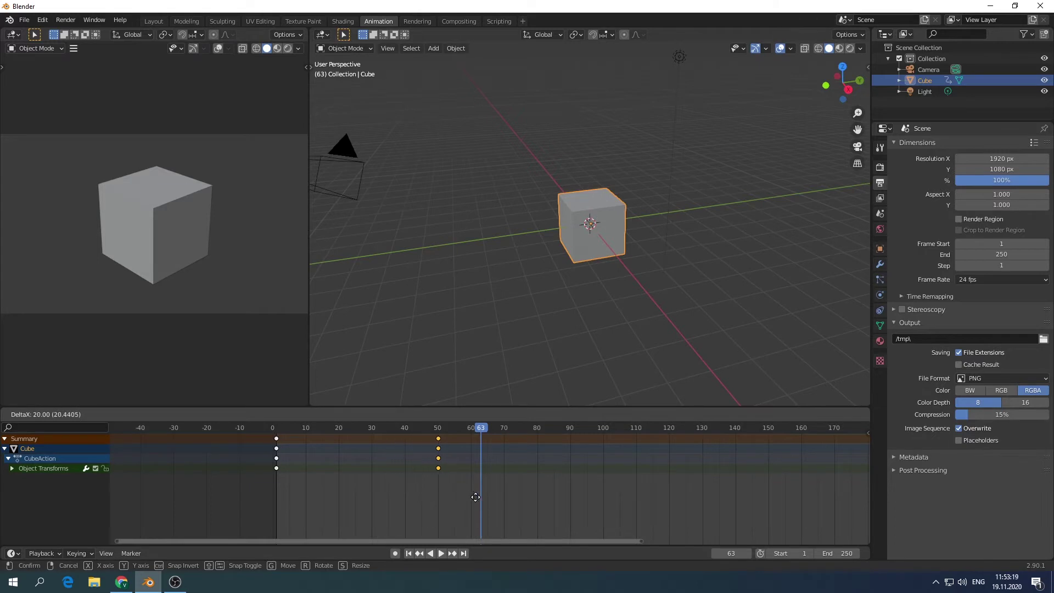
pyautogui.click(503, 497)
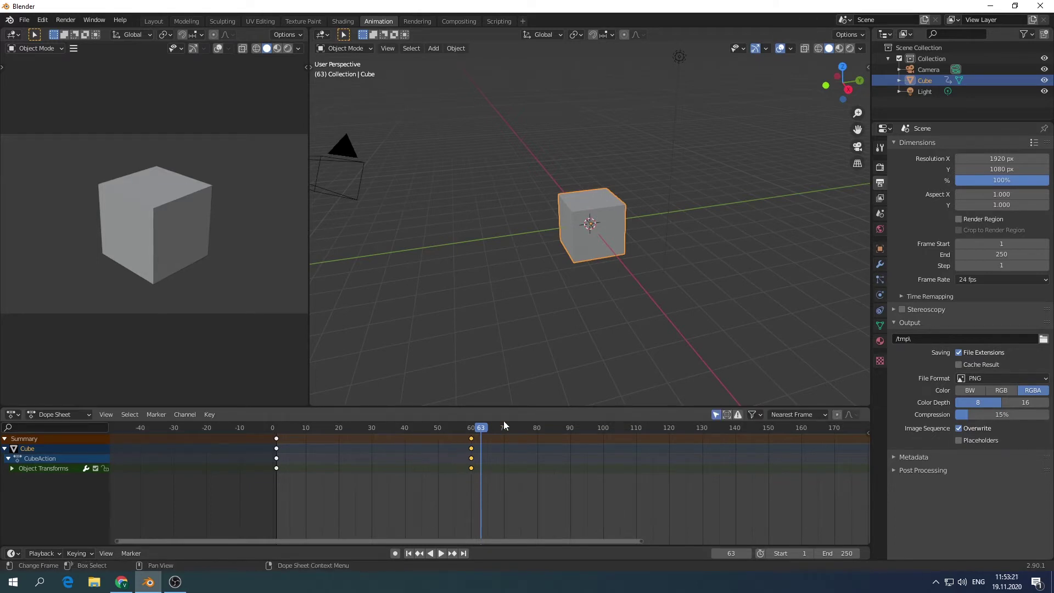
pyautogui.moveTo(483, 429); pyautogui.dragTo(276, 427)
pyautogui.press('space')
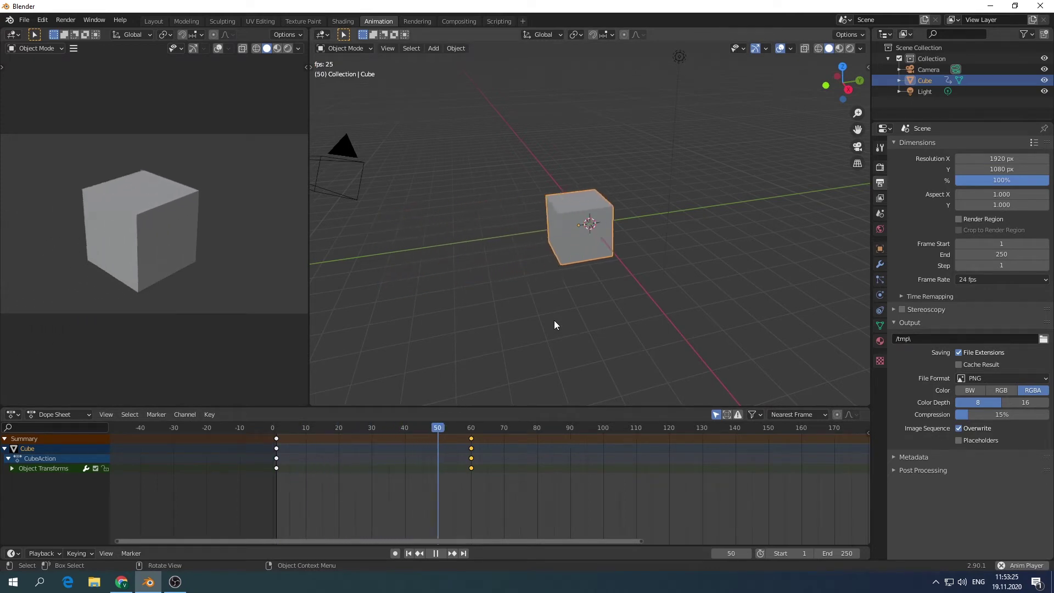
pyautogui.press('space')
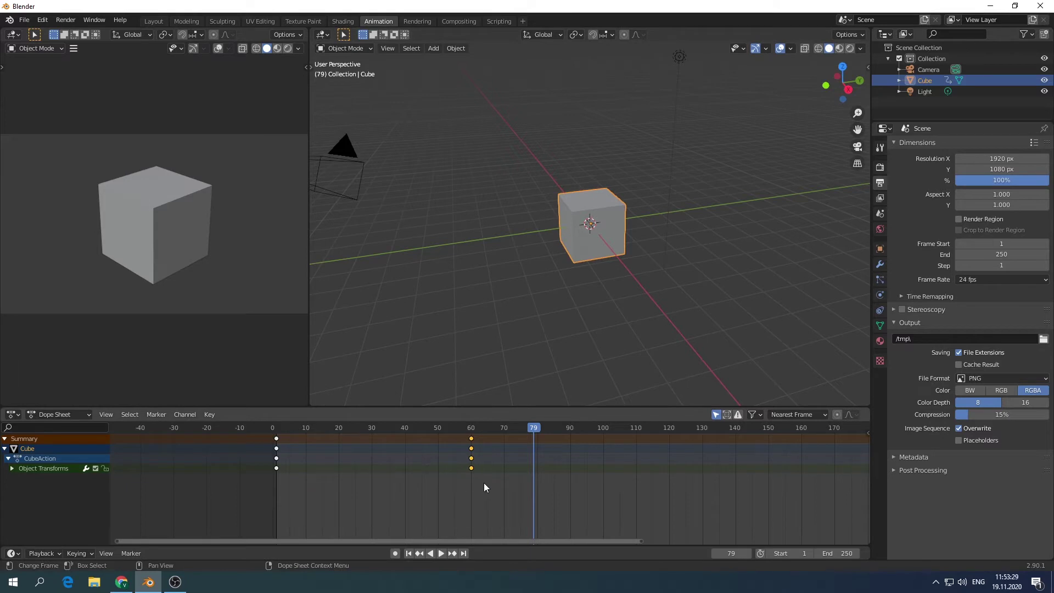
# Shift those keyframes back to about frame 31 and play to check the timing.
pyautogui.press('g')
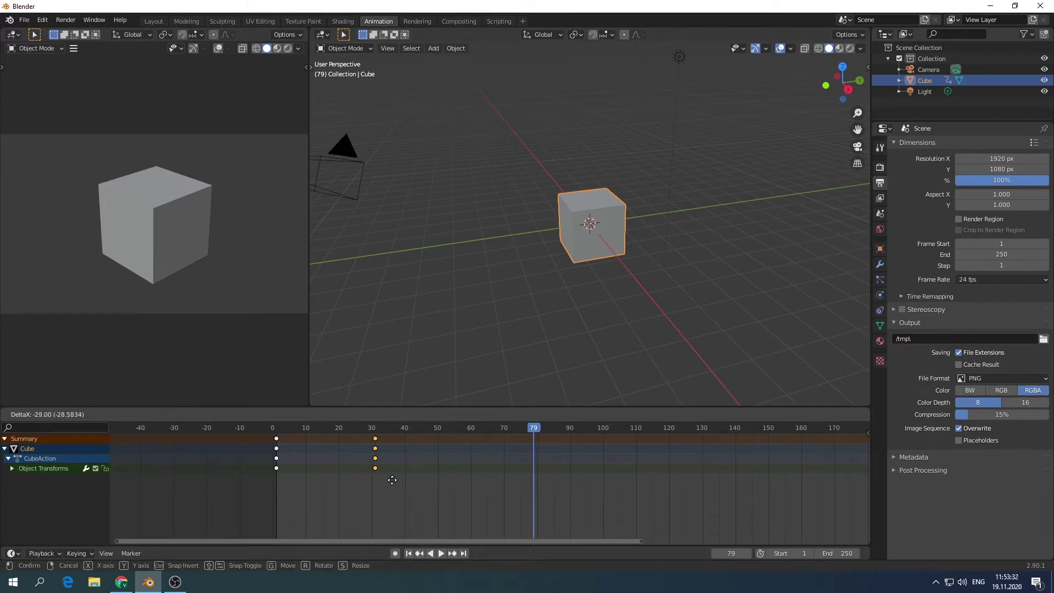
pyautogui.click(389, 481)
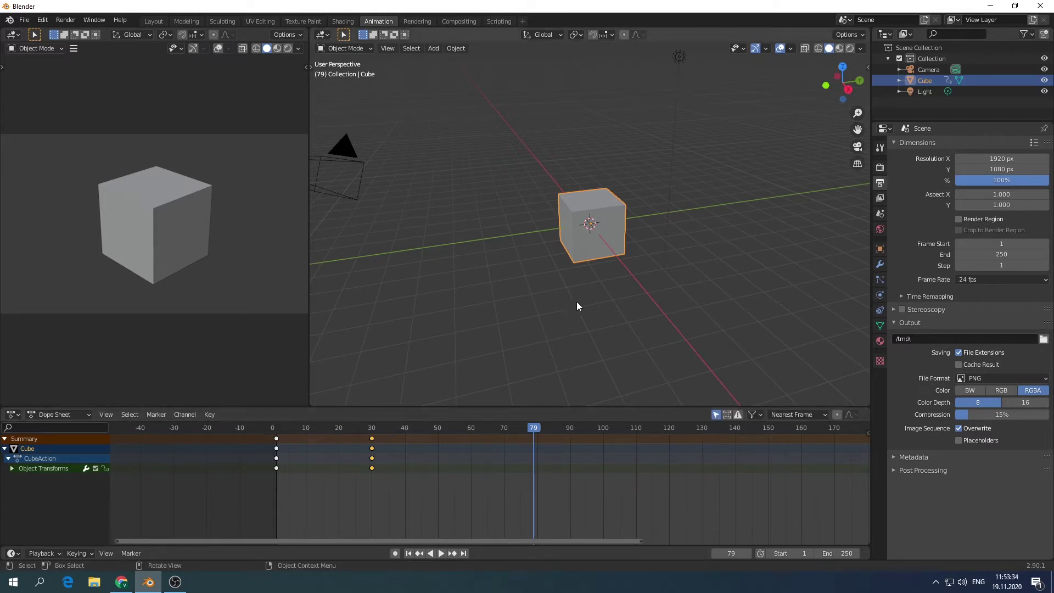
pyautogui.hotkey('shift', 'ctrl', 'space')
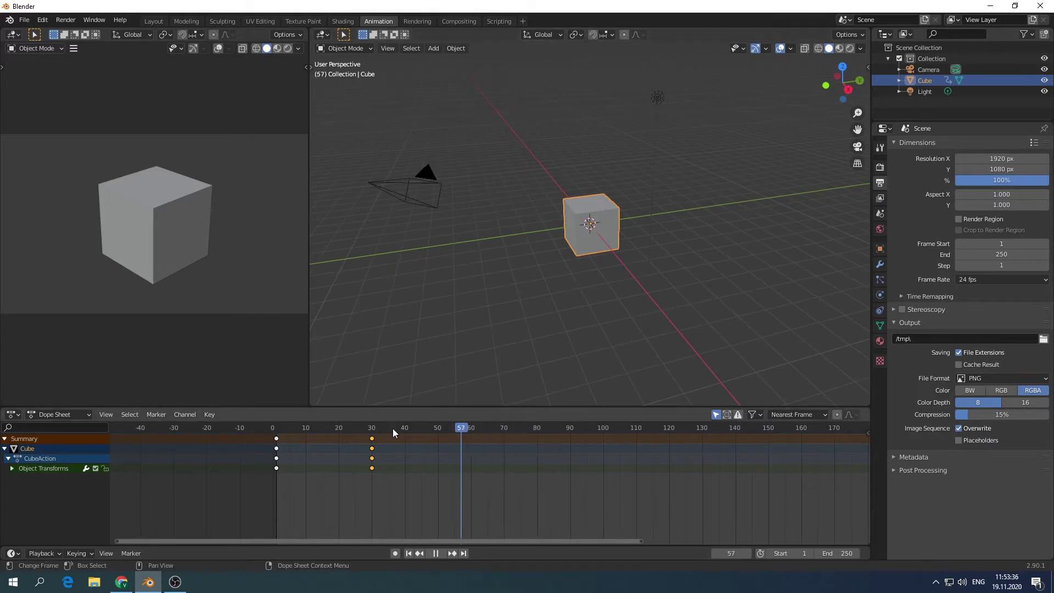
# Stop playback and add a UV sphere to the scene.
pyautogui.click(315, 432)
pyautogui.press('space')
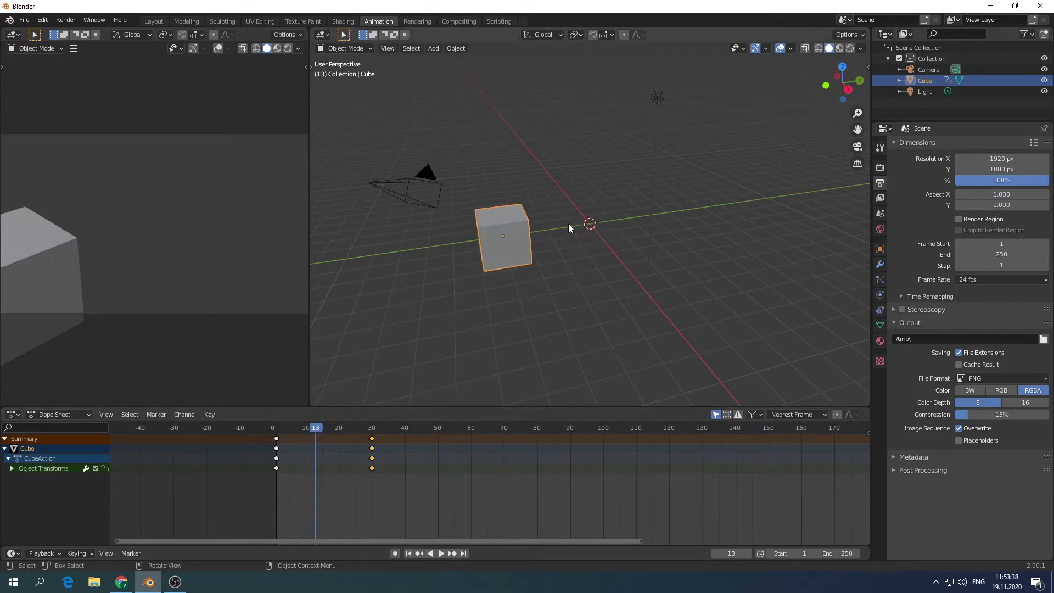
pyautogui.hotkey('shift', 'a')
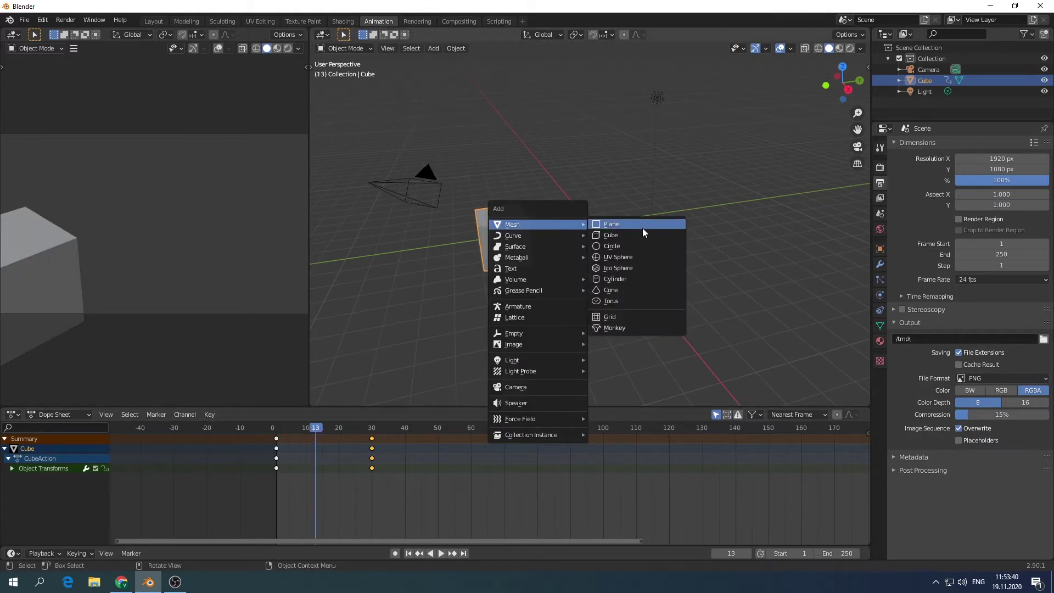
pyautogui.click(627, 258)
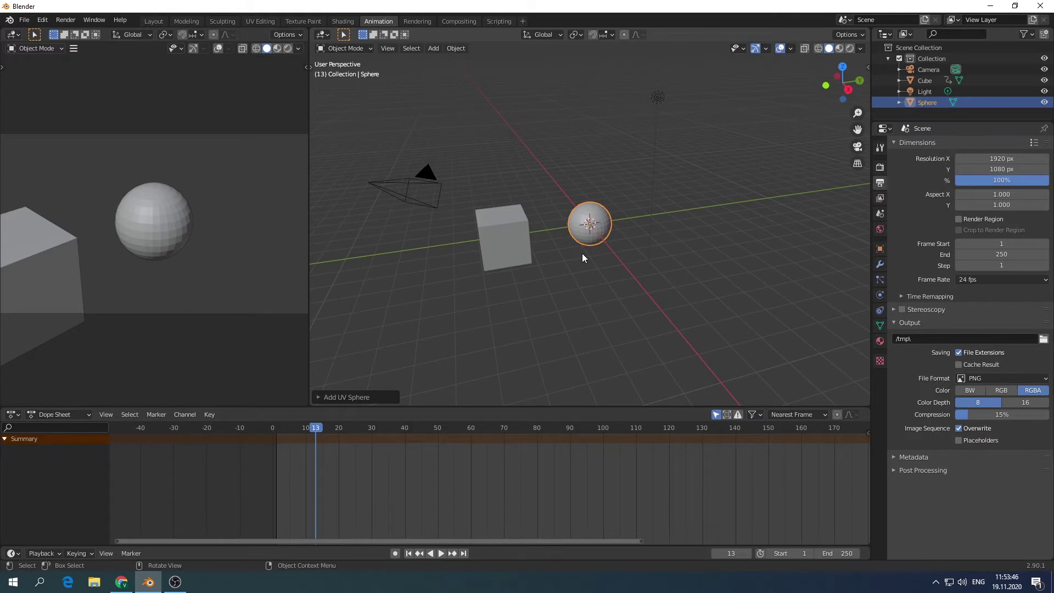
# At frame 1, move the sphere far out along X and keyframe its location.
pyautogui.moveTo(315, 428); pyautogui.dragTo(276, 427)
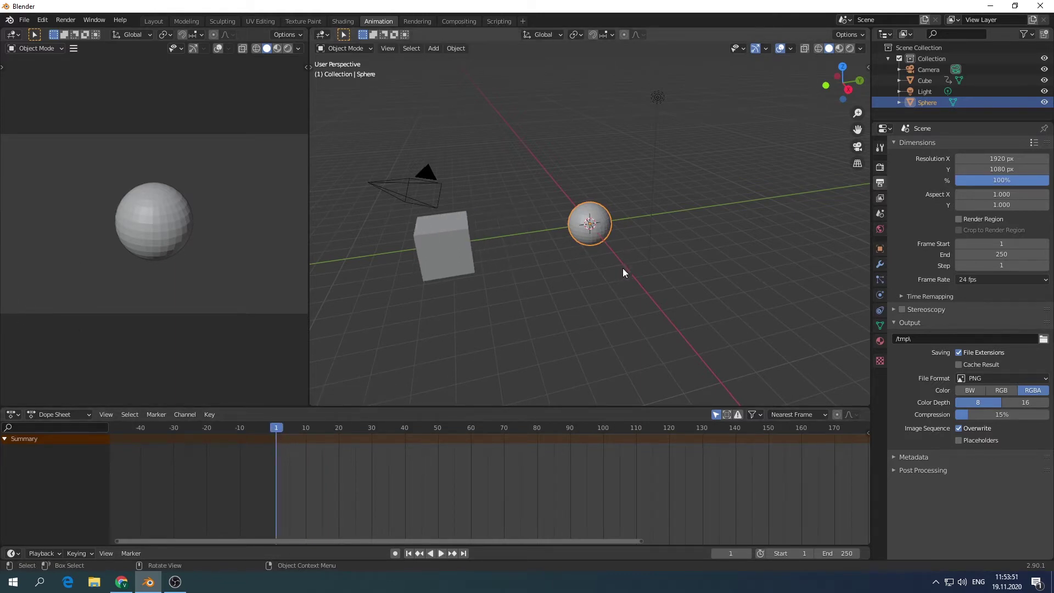
pyautogui.press('g')
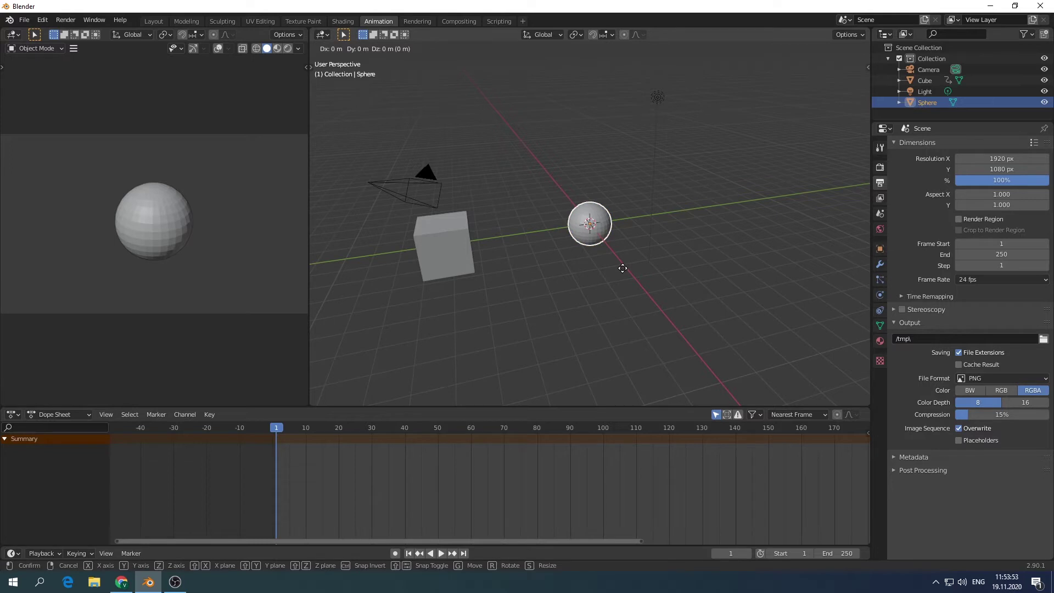
pyautogui.press('x')
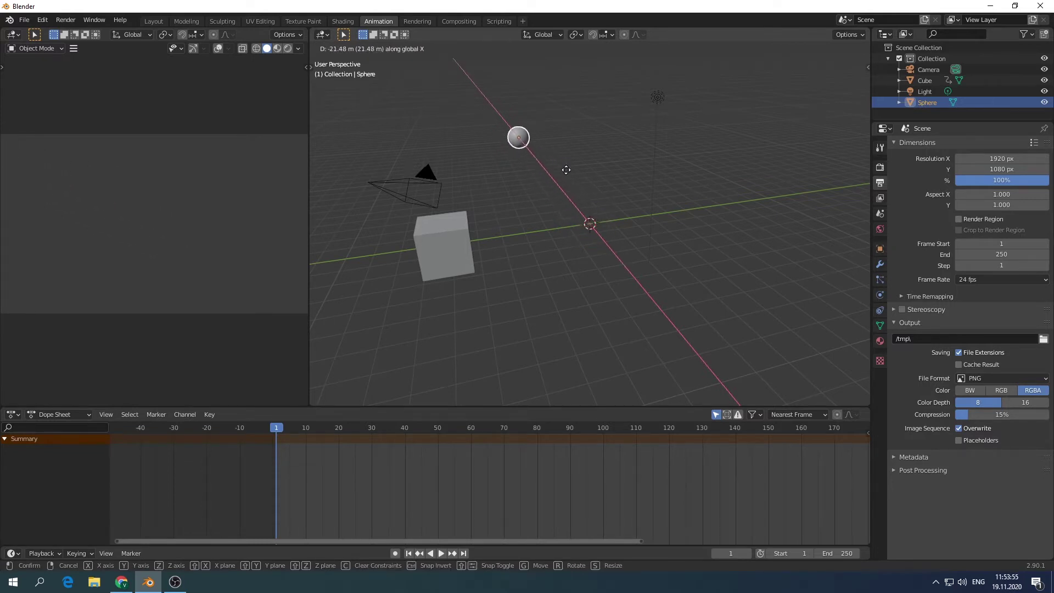
pyautogui.click(567, 171)
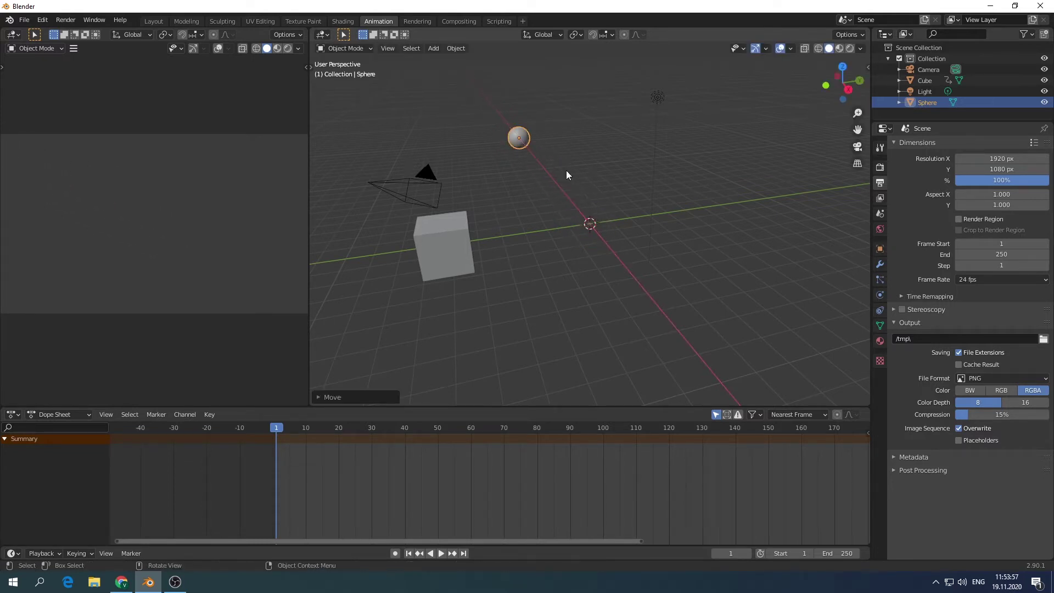
pyautogui.press('i')
pyautogui.click(566, 170)
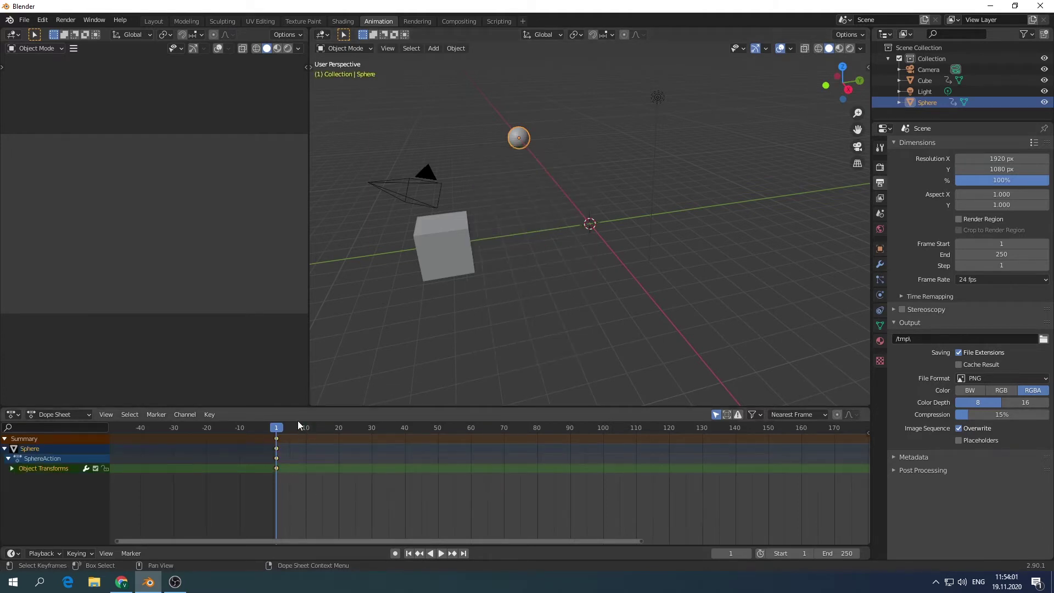
# At frame 30, move the sphere along X into the cube, keyframe its location, and play.
pyautogui.moveTo(276, 428); pyautogui.dragTo(374, 434)
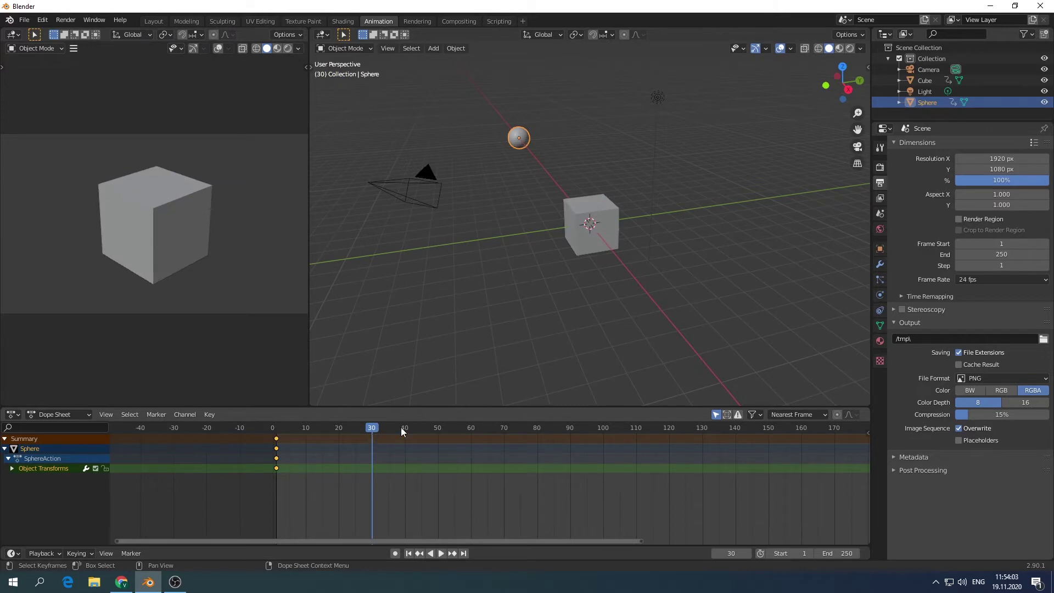
pyautogui.press('g')
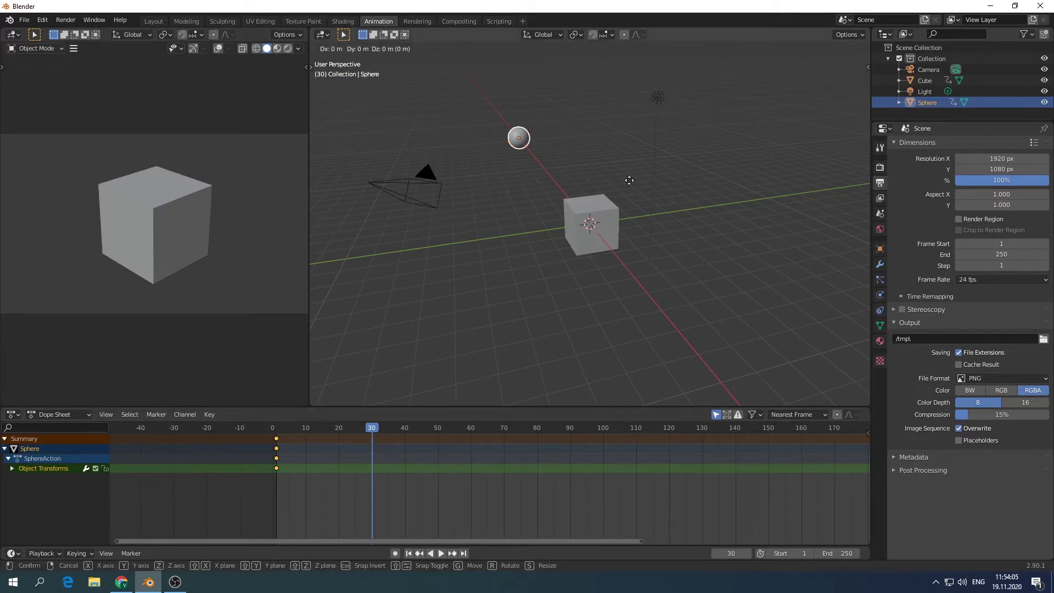
pyautogui.press('x')
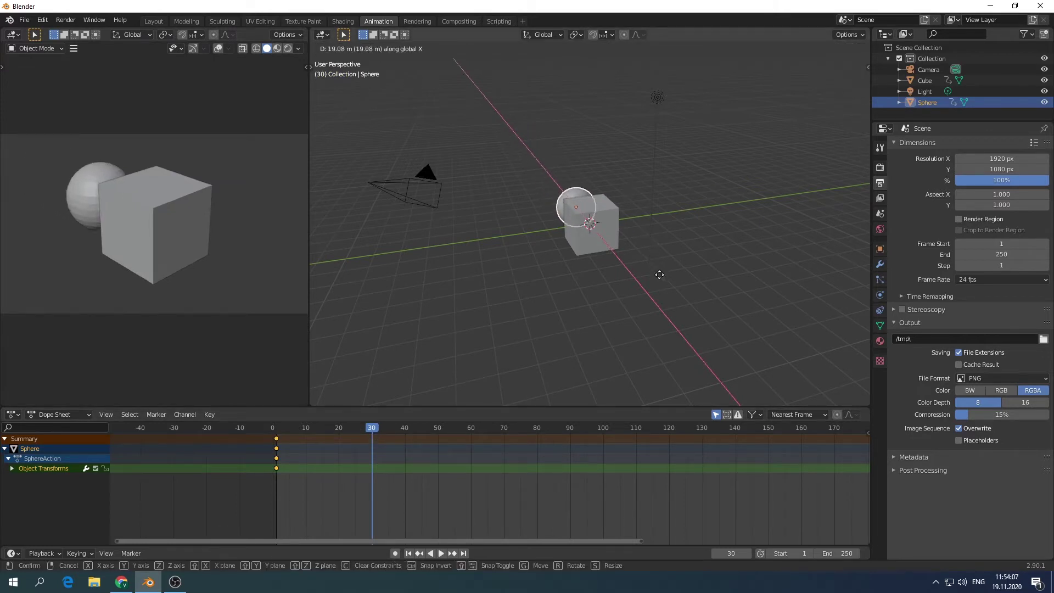
pyautogui.click(663, 298)
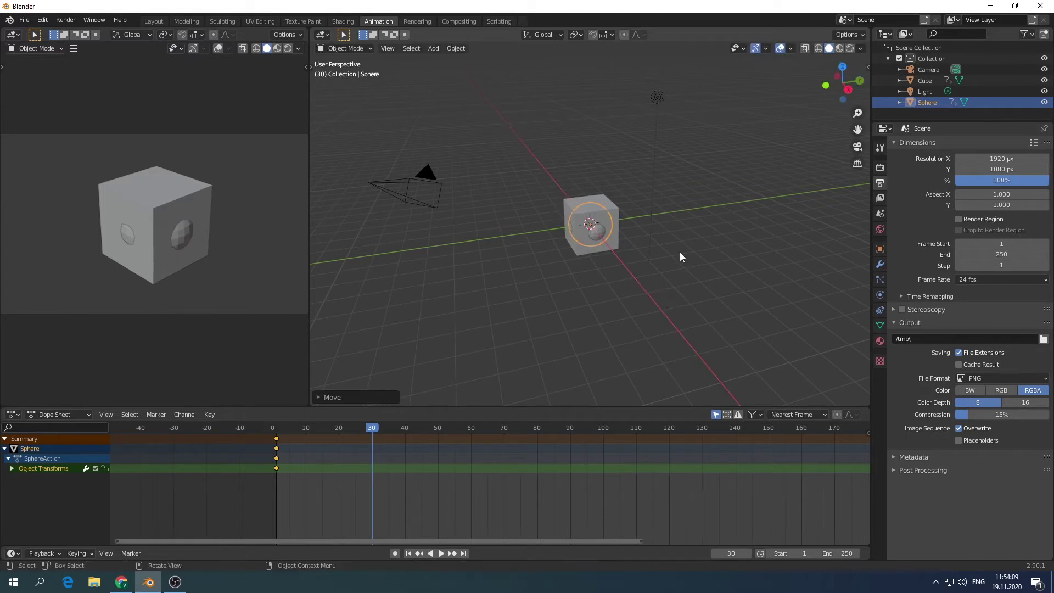
pyautogui.press('i')
pyautogui.click(673, 252)
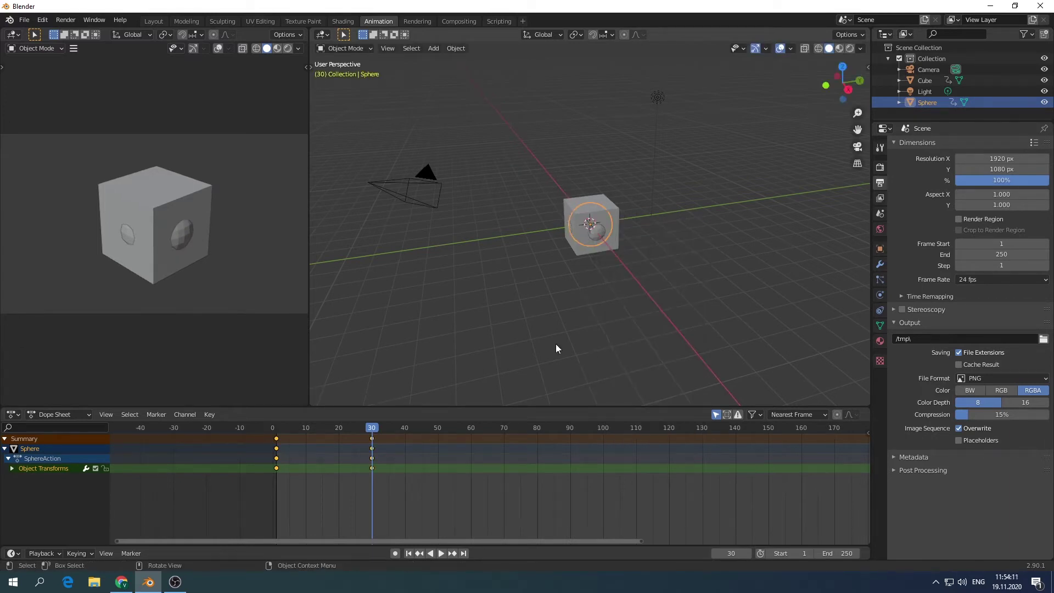
pyautogui.press('space')
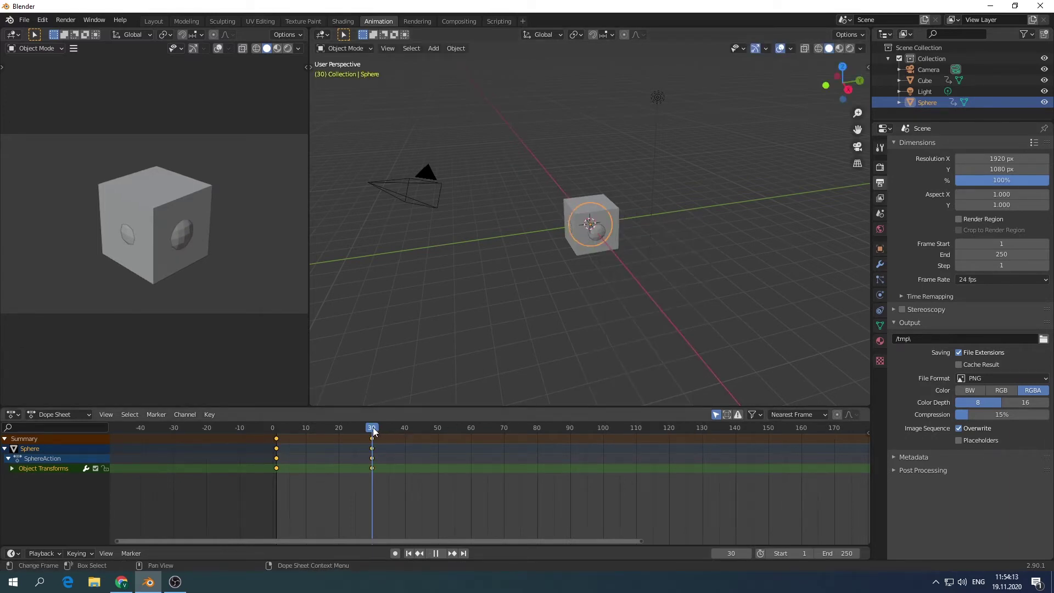
pyautogui.moveTo(373, 431); pyautogui.dragTo(263, 430)
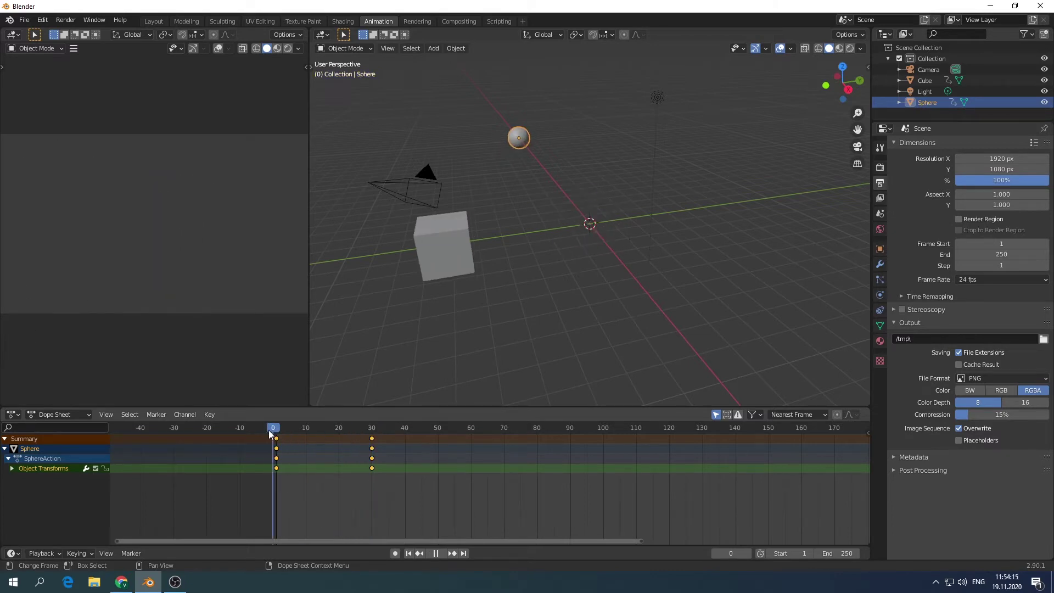
pyautogui.press('space')
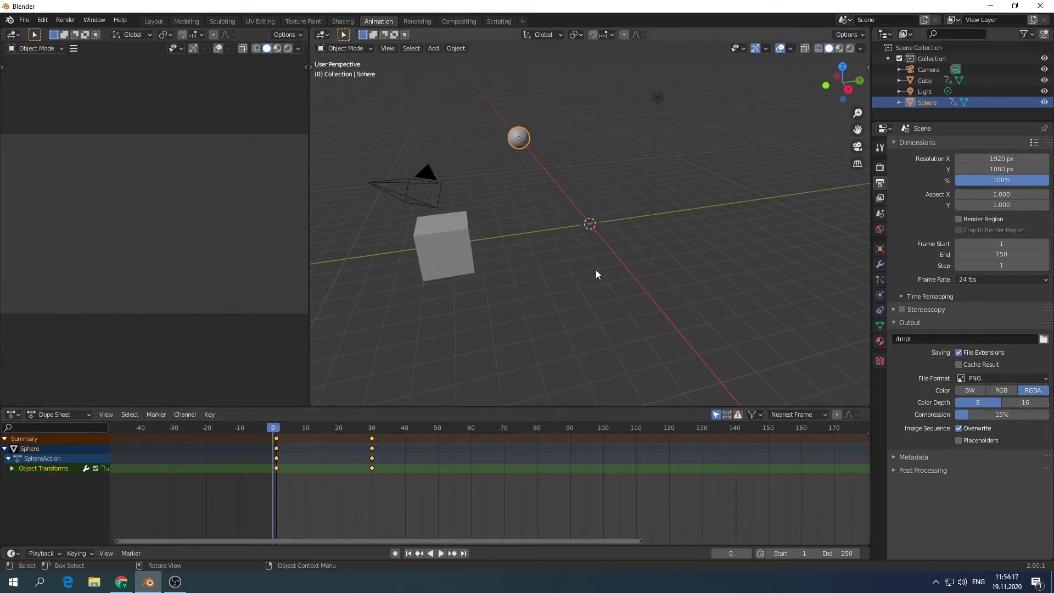
pyautogui.press('space')
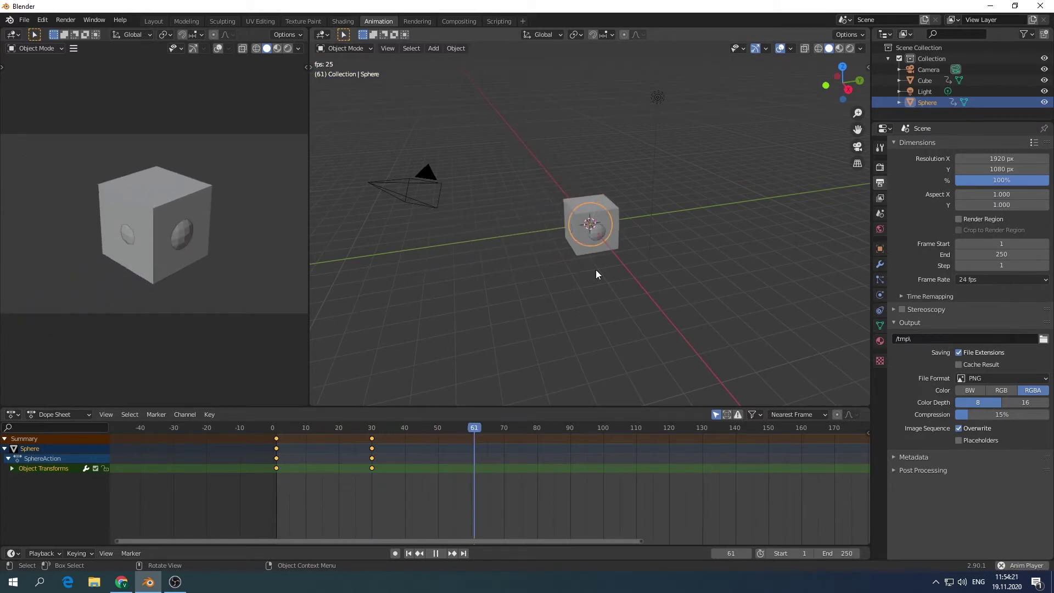
pyautogui.press('space')
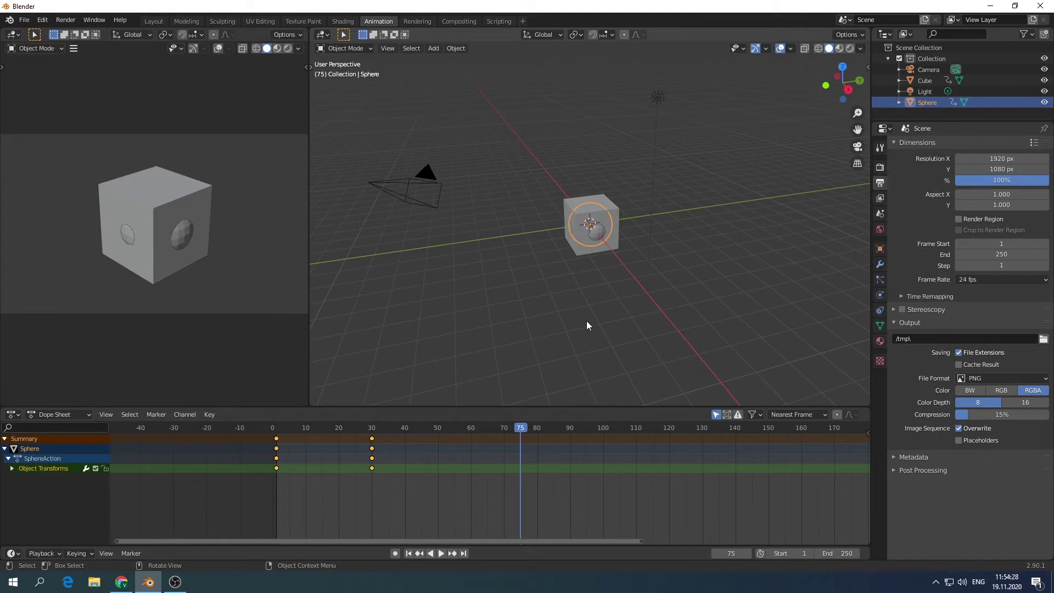
pyautogui.moveTo(516, 428)
pyautogui.mouseDown()
pyautogui.moveTo(276, 437)
pyautogui.moveTo(370, 433)
pyautogui.mouseUp()
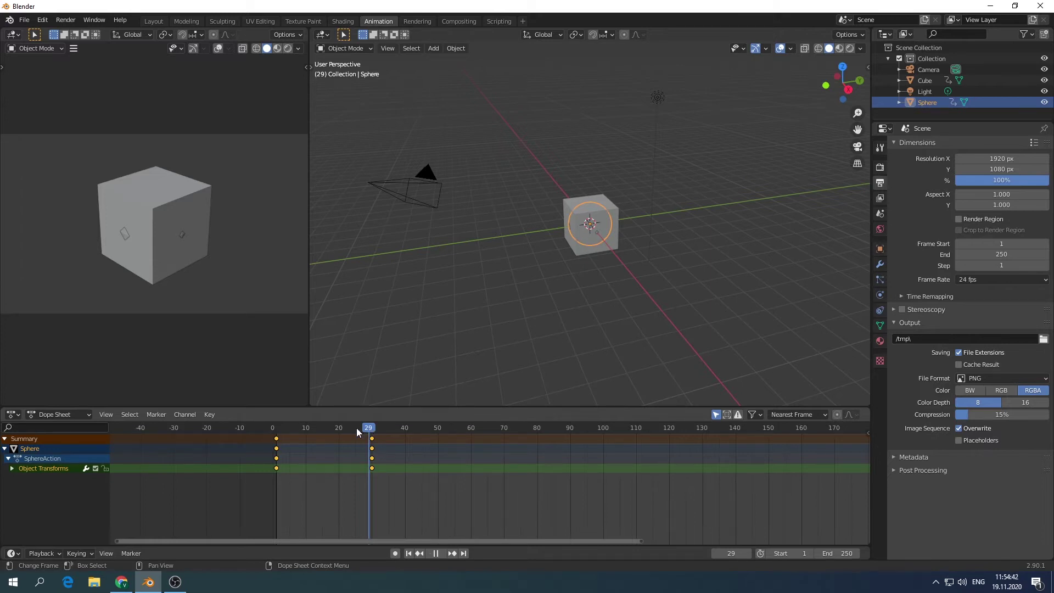
# Play the animation from frame 17 and stop it.
pyautogui.moveTo(357, 428); pyautogui.dragTo(328, 430)
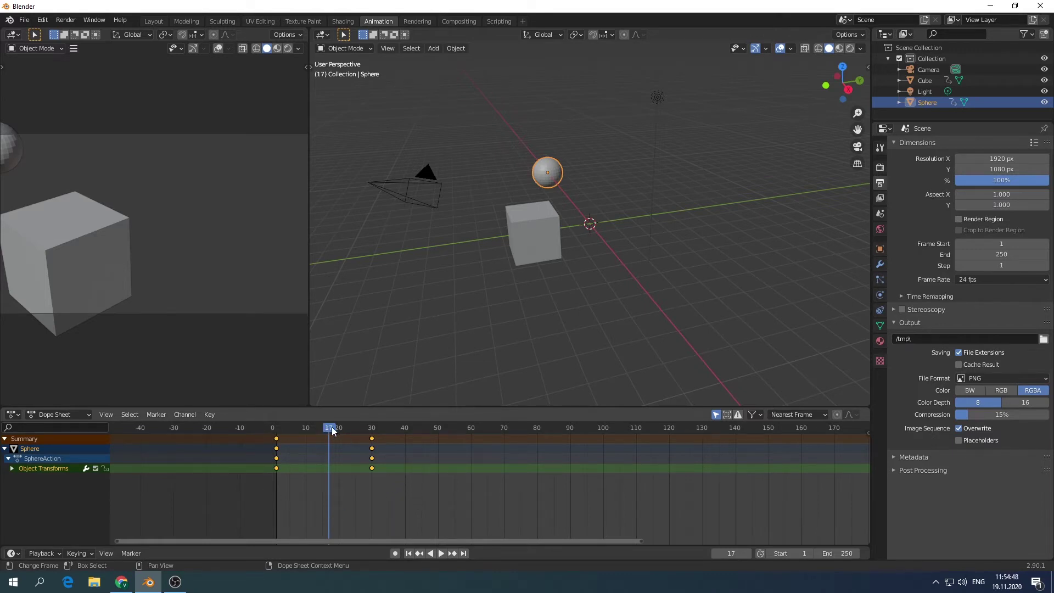
pyautogui.press('space')
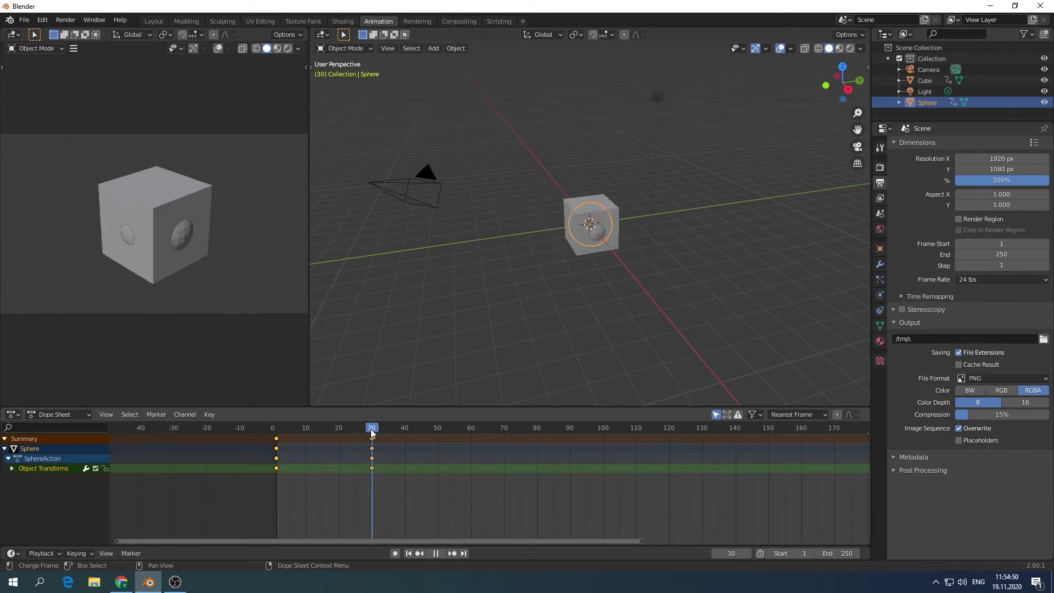
pyautogui.press('space')
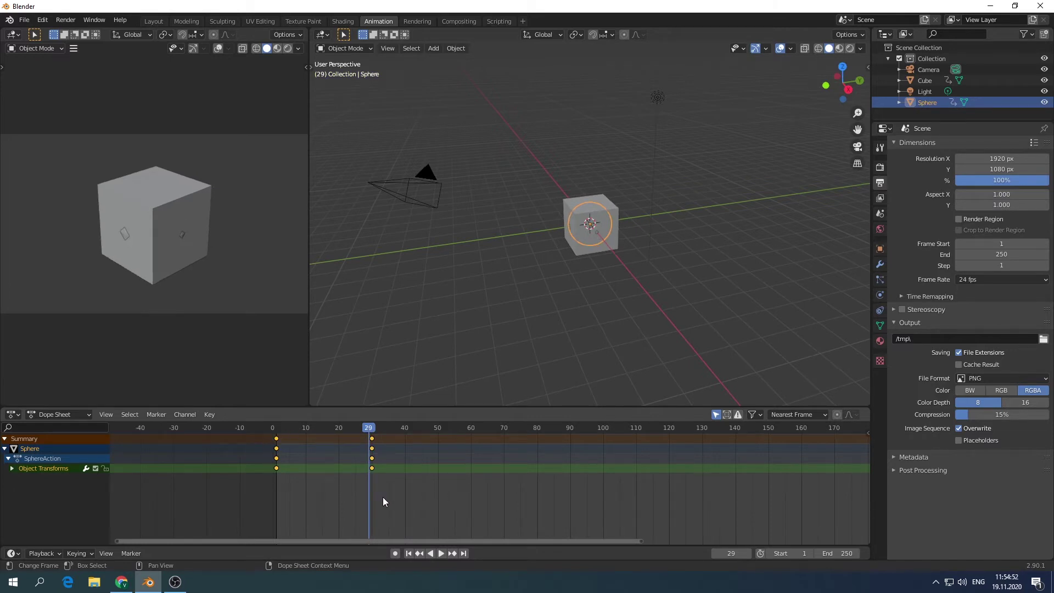
# Shift the sphere's keyframes to frames 29 and 58, then replay and stop at frame 126.
pyautogui.press('g')
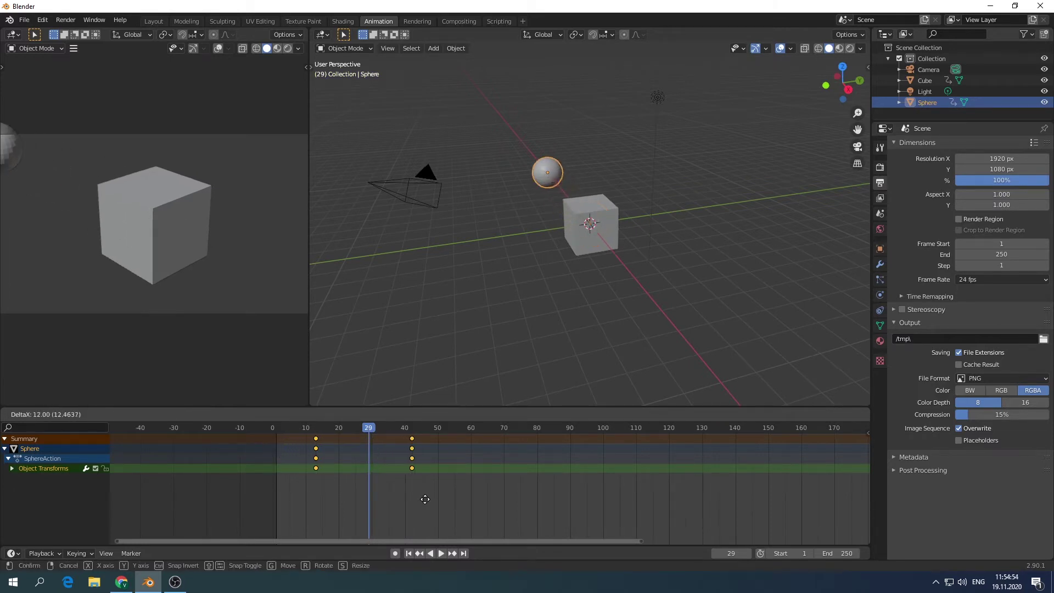
pyautogui.click(476, 507)
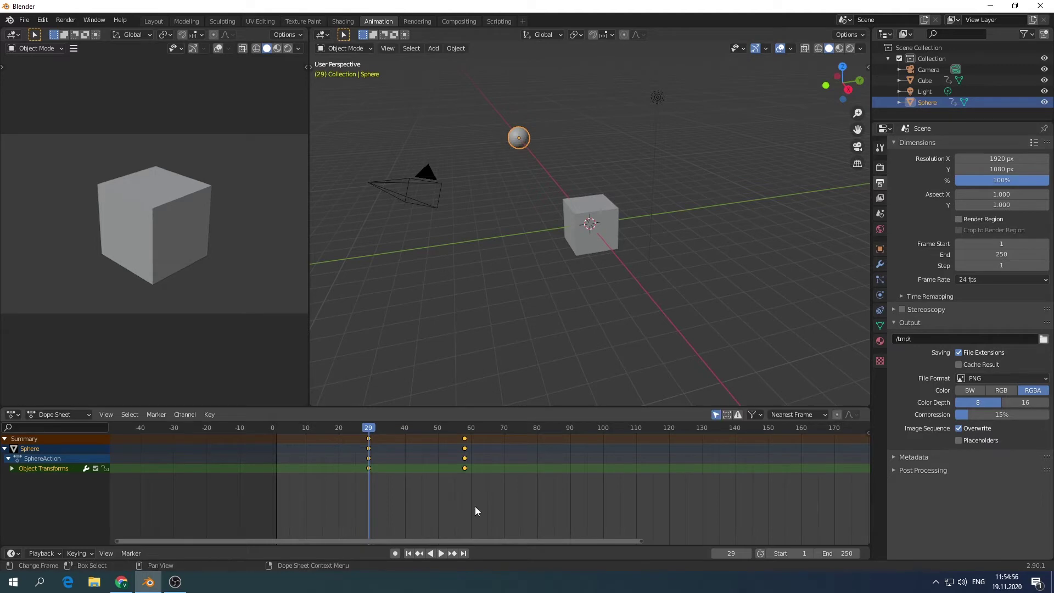
pyautogui.moveTo(370, 431); pyautogui.dragTo(262, 426)
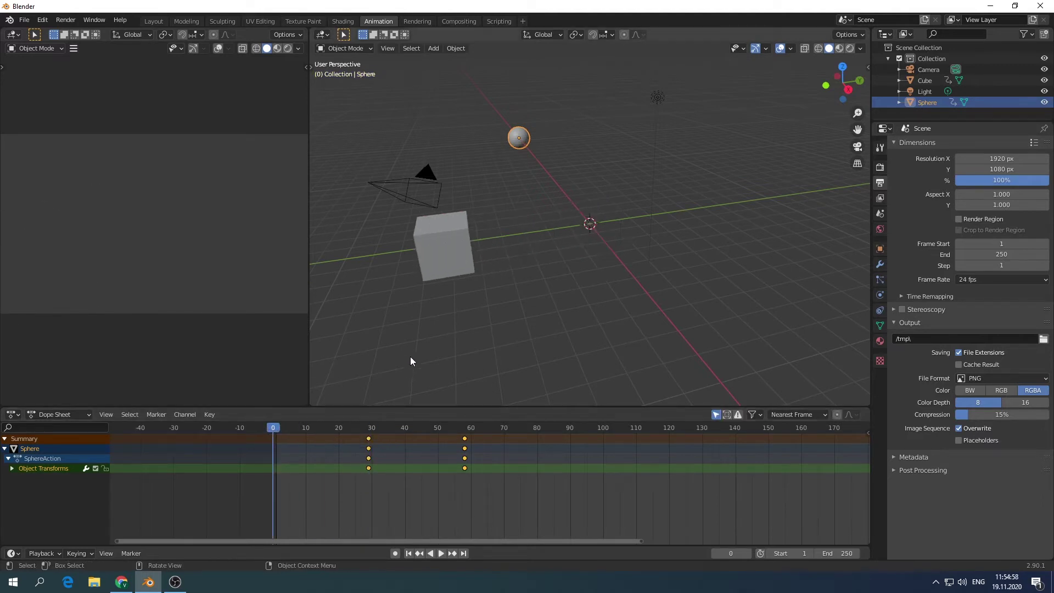
pyautogui.press('space')
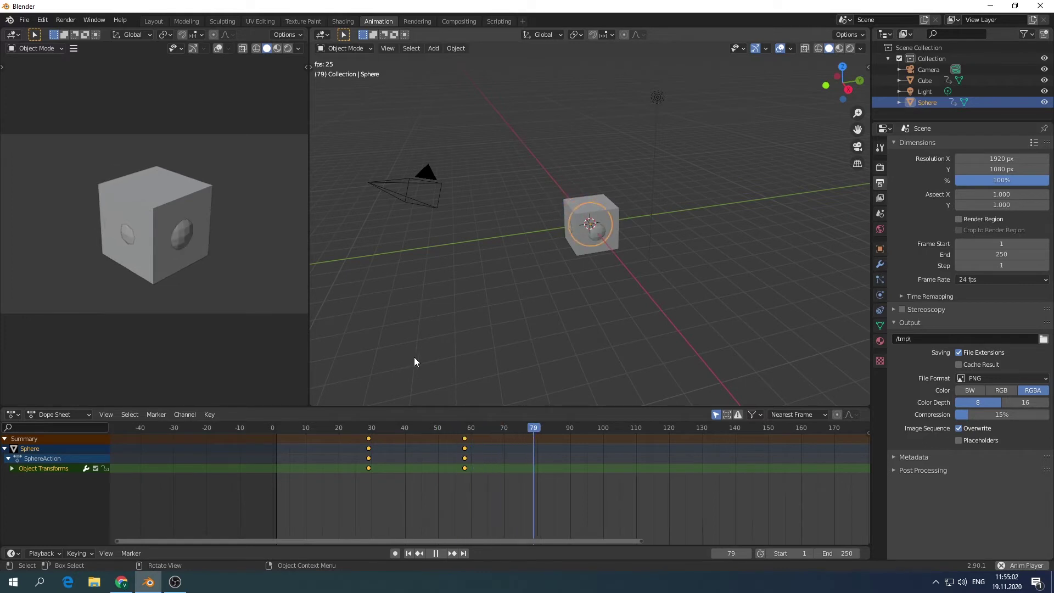
pyautogui.press('space')
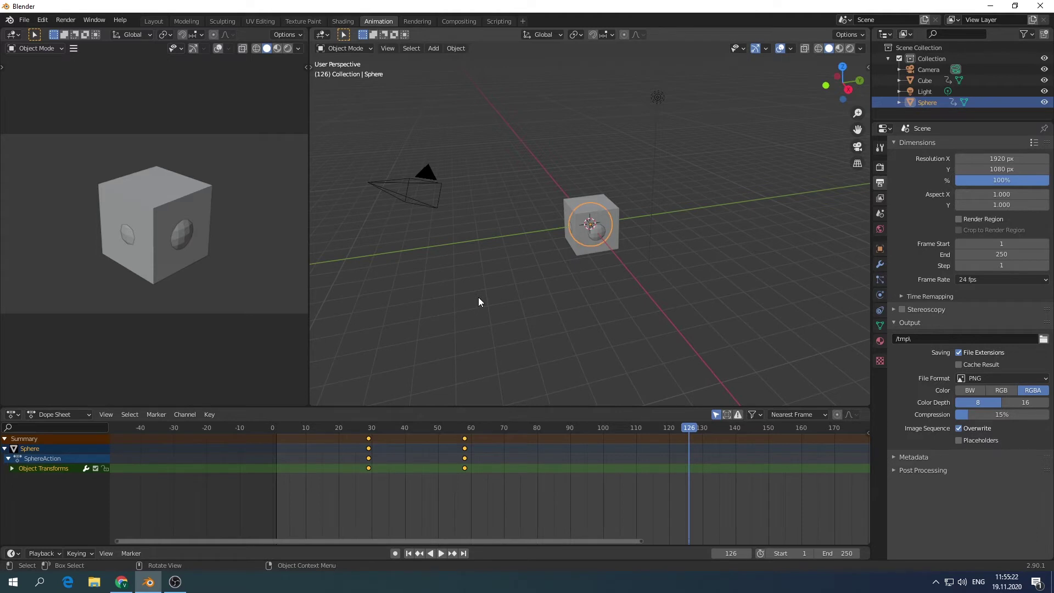
pyautogui.scroll(-3, 479, 301)
pyautogui.scroll(2, 479, 301)
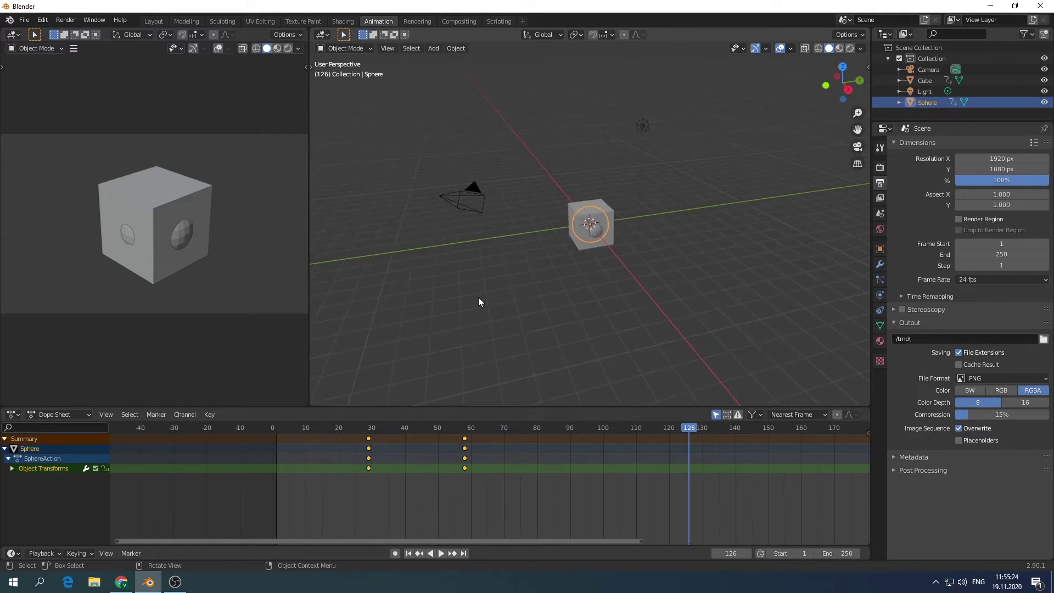
# Delete the sphere, select the cube, and play its animation from frame 1.
pyautogui.click(644, 229)
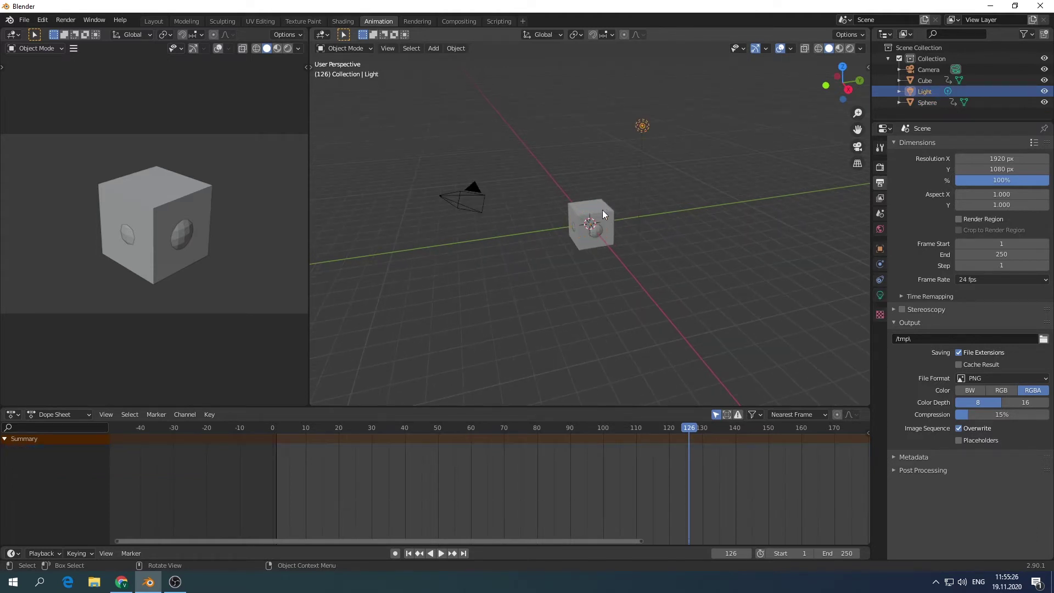
pyautogui.click(597, 231)
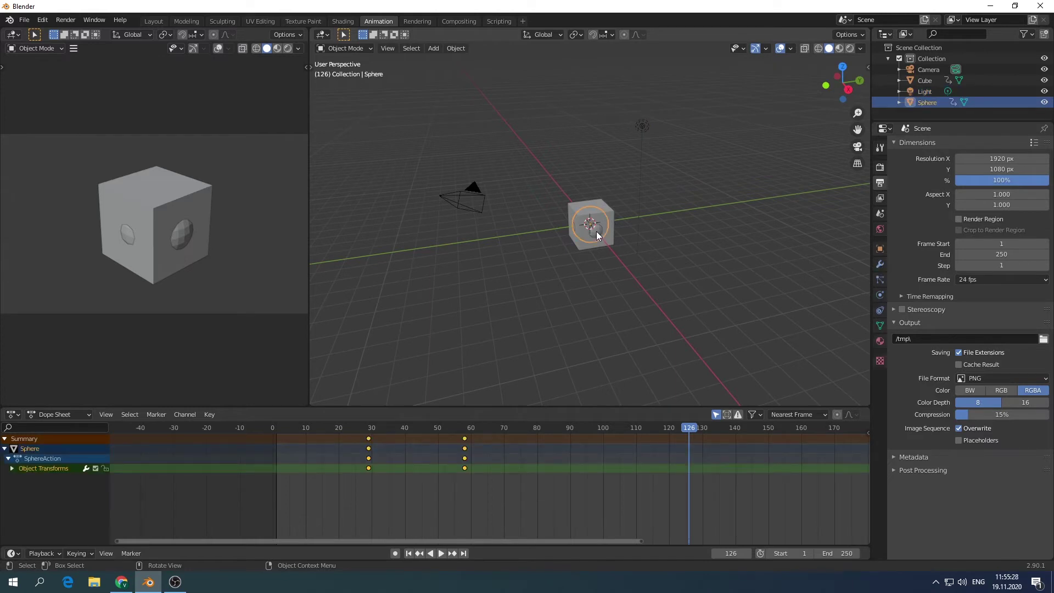
pyautogui.press('x')
pyautogui.click(596, 232)
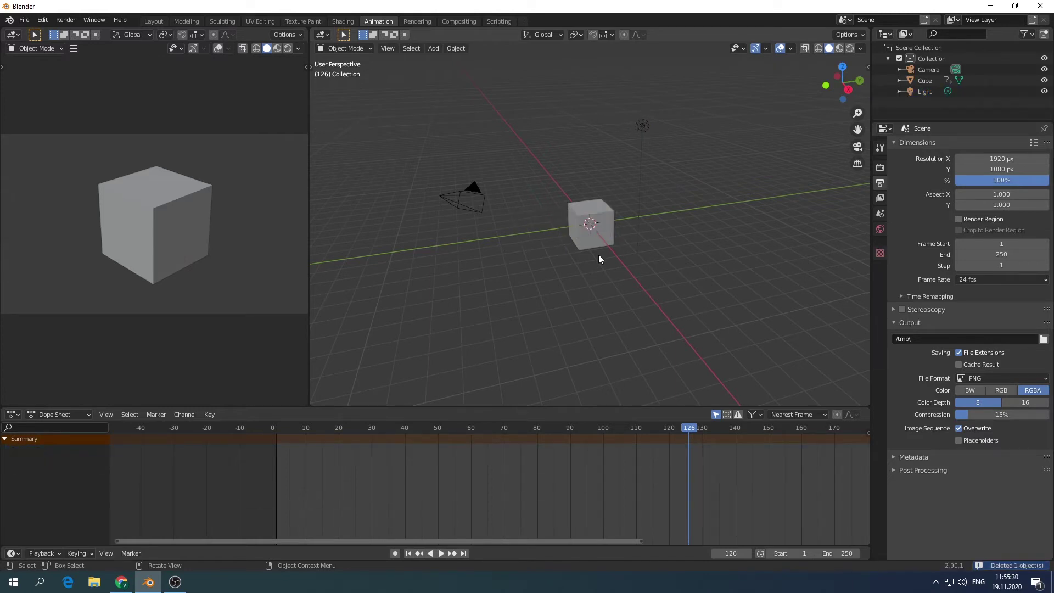
pyautogui.click(605, 226)
pyautogui.click(275, 446)
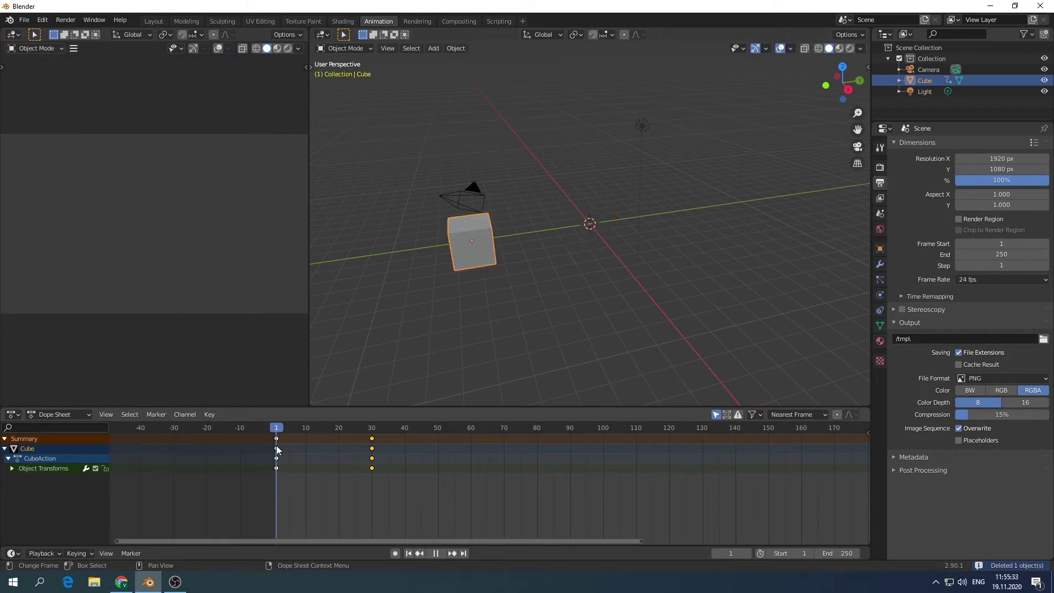
pyautogui.press('space')
pyautogui.moveTo(312, 447); pyautogui.dragTo(440, 457)
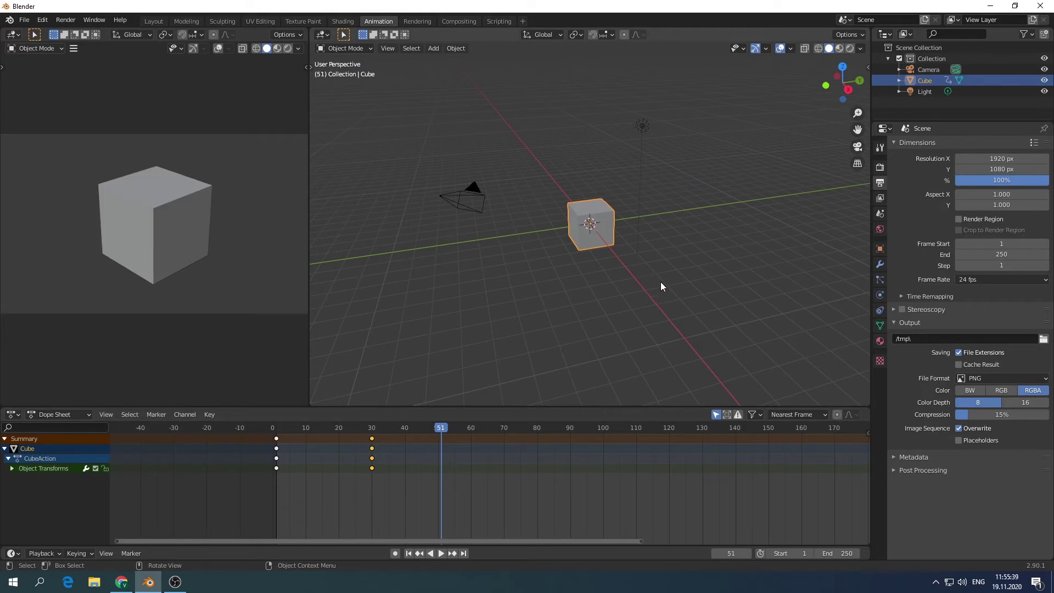
# Keyframe the cube's location at new positions on frames 51 and 71.
pyautogui.press('g')
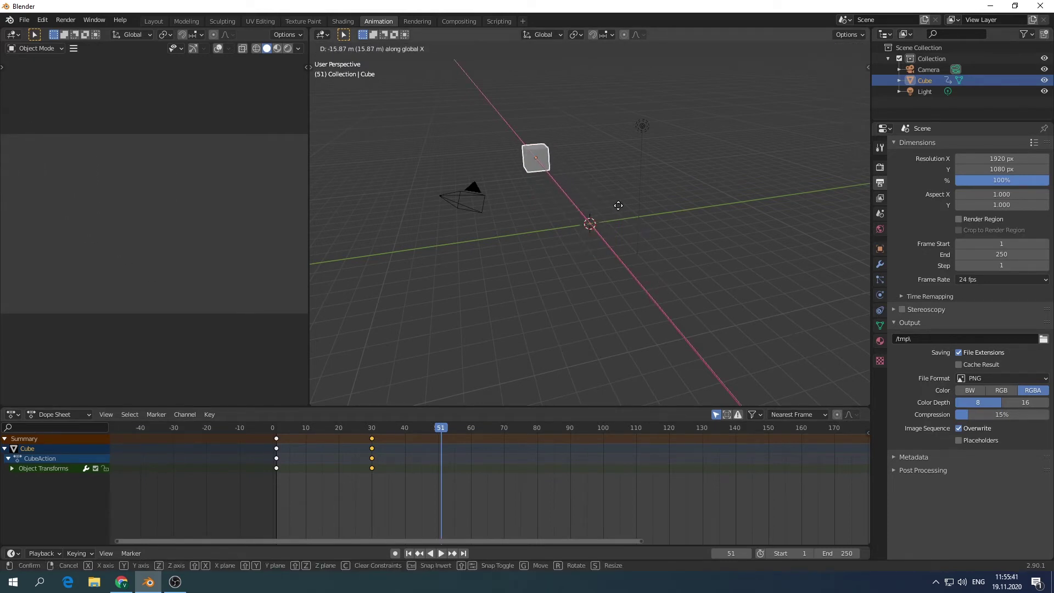
pyautogui.click(618, 205)
pyautogui.press('i')
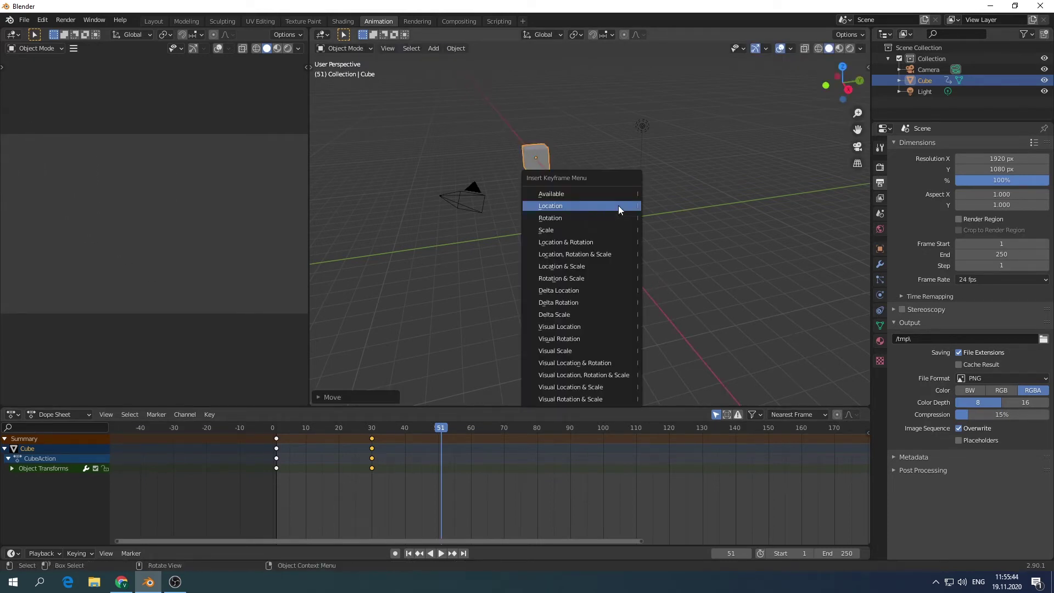
pyautogui.click(618, 205)
pyautogui.moveTo(441, 427); pyautogui.dragTo(506, 428)
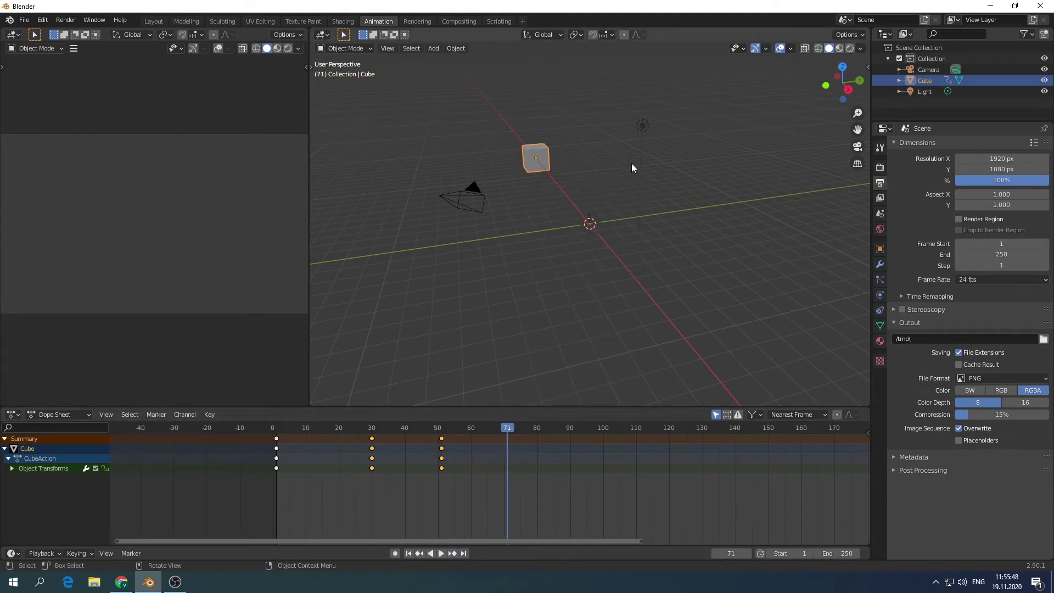
pyautogui.press('g')
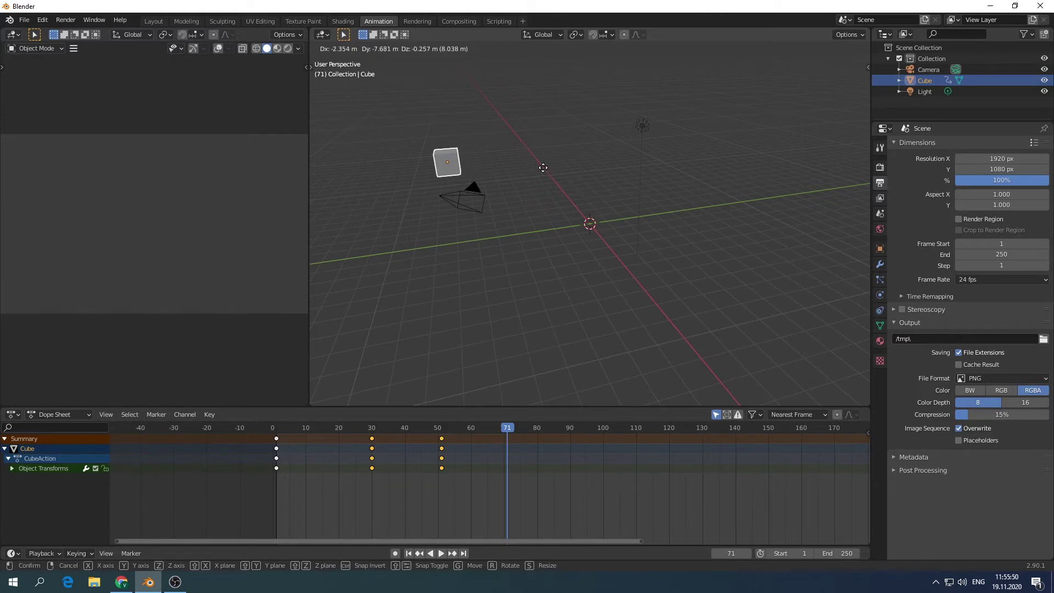
pyautogui.click(544, 168)
pyautogui.press('i')
pyautogui.click(542, 167)
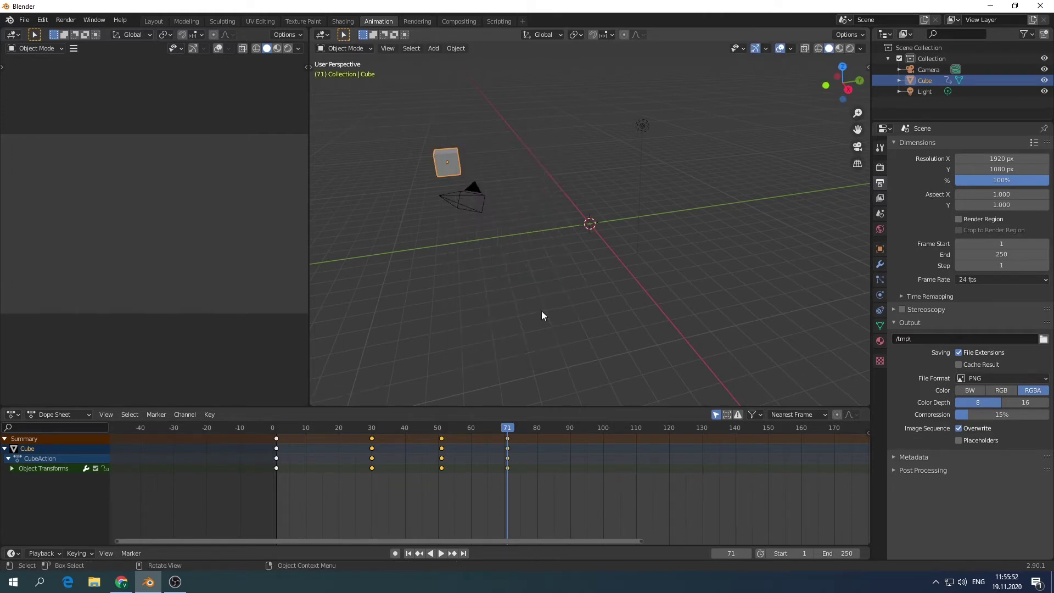
# Replay the cube's animation from the start, stop at frame 105, and orbit the view.
pyautogui.moveTo(507, 428); pyautogui.dragTo(273, 428)
pyautogui.press('space')
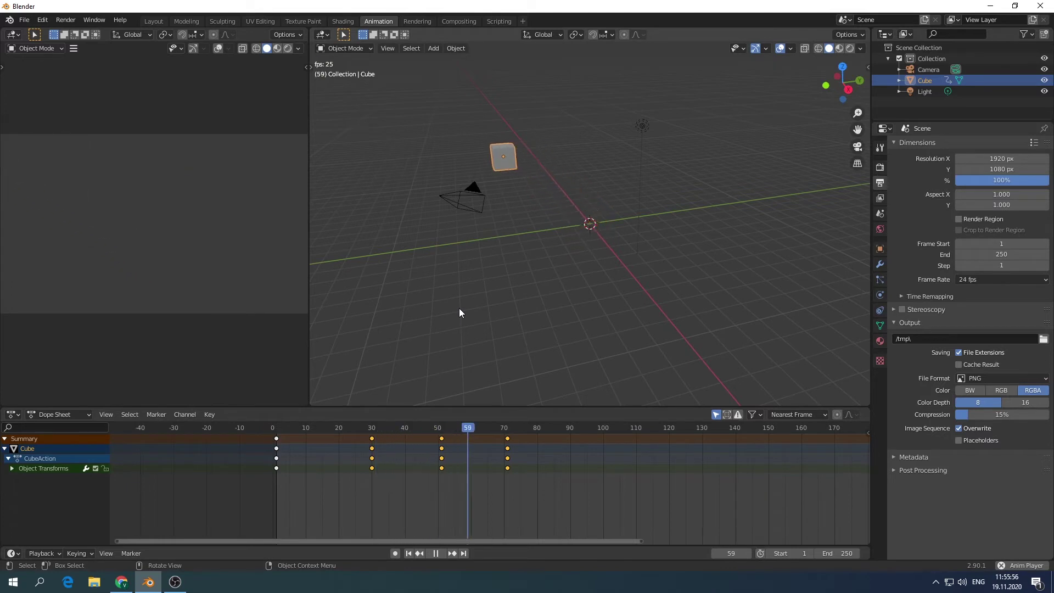
pyautogui.press('space')
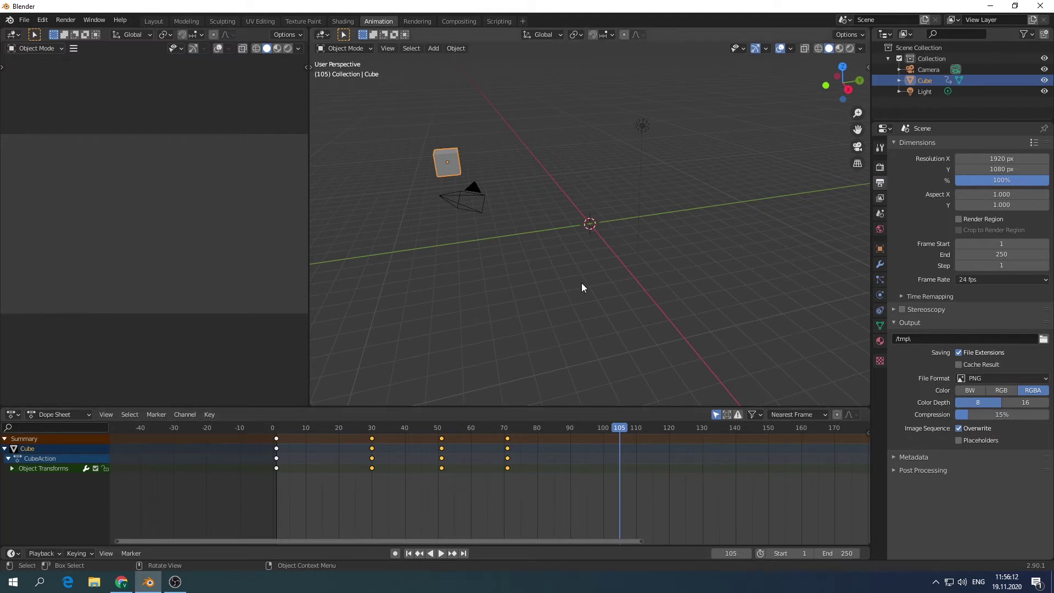
pyautogui.moveTo(582, 282)
pyautogui.mouseDown(button='middle')
pyautogui.moveTo(618, 305)
pyautogui.moveTo(460, 331)
pyautogui.moveTo(618, 324)
pyautogui.mouseUp(button='middle')
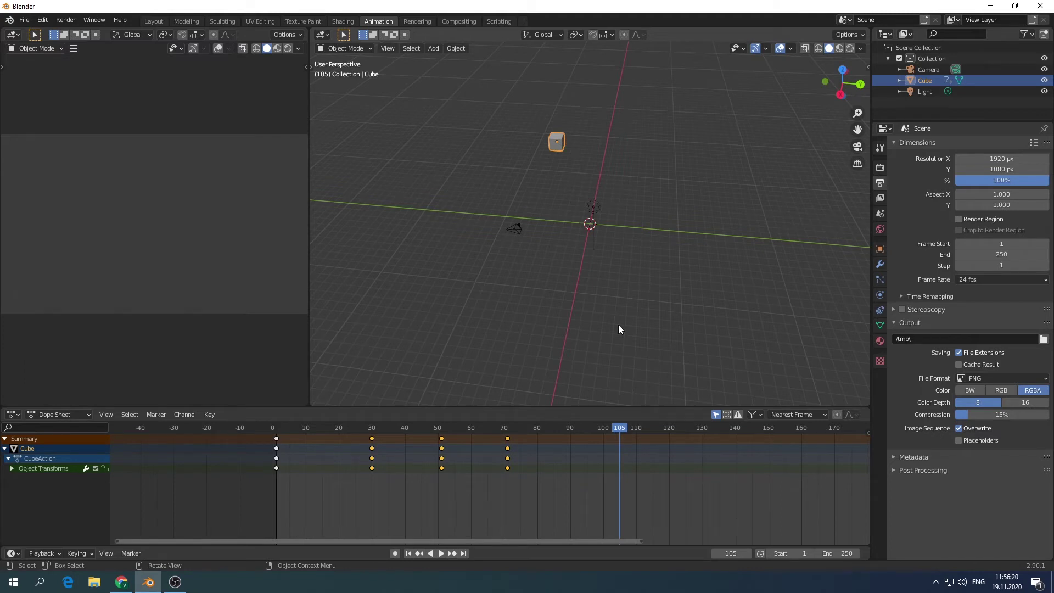
# Delete the cube, camera and light, then bring up the Add Mesh list in the Layout workspace.
pyautogui.press('a')
pyautogui.press('x')
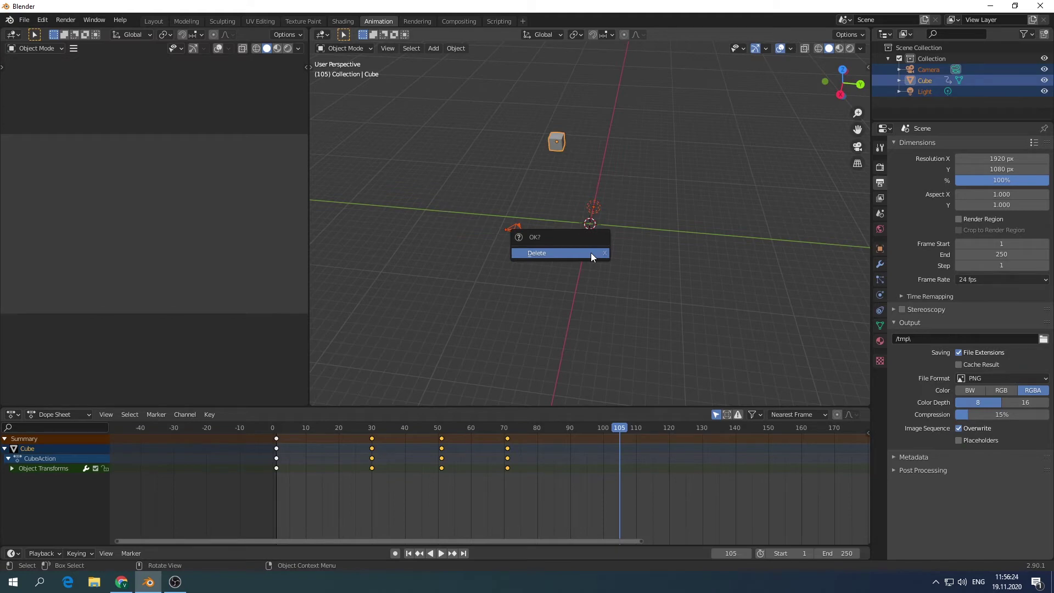
pyautogui.click(591, 252)
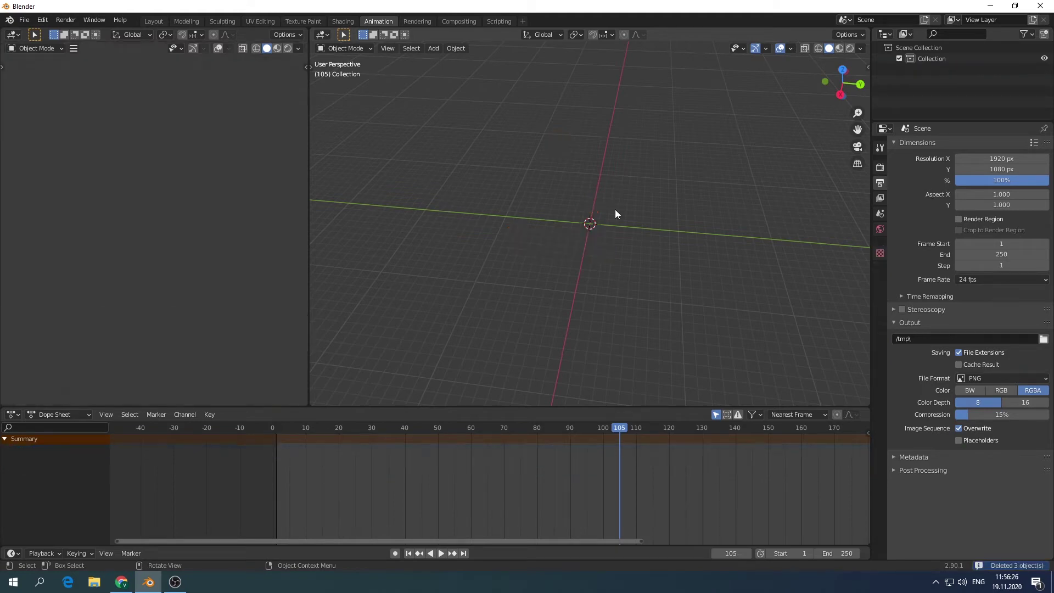
pyautogui.click(150, 21)
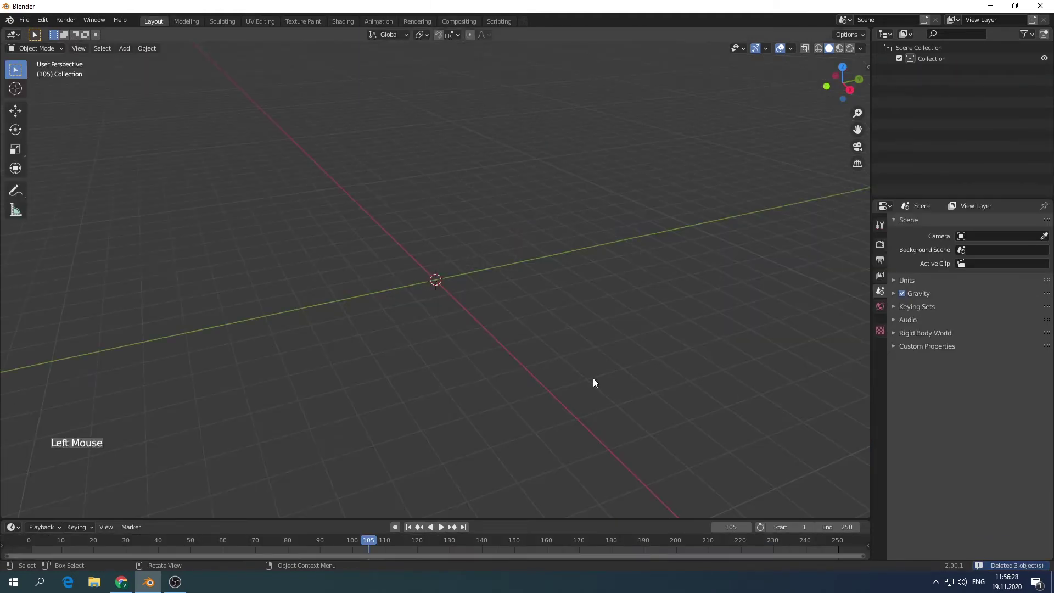
pyautogui.hotkey('shift', 'a')
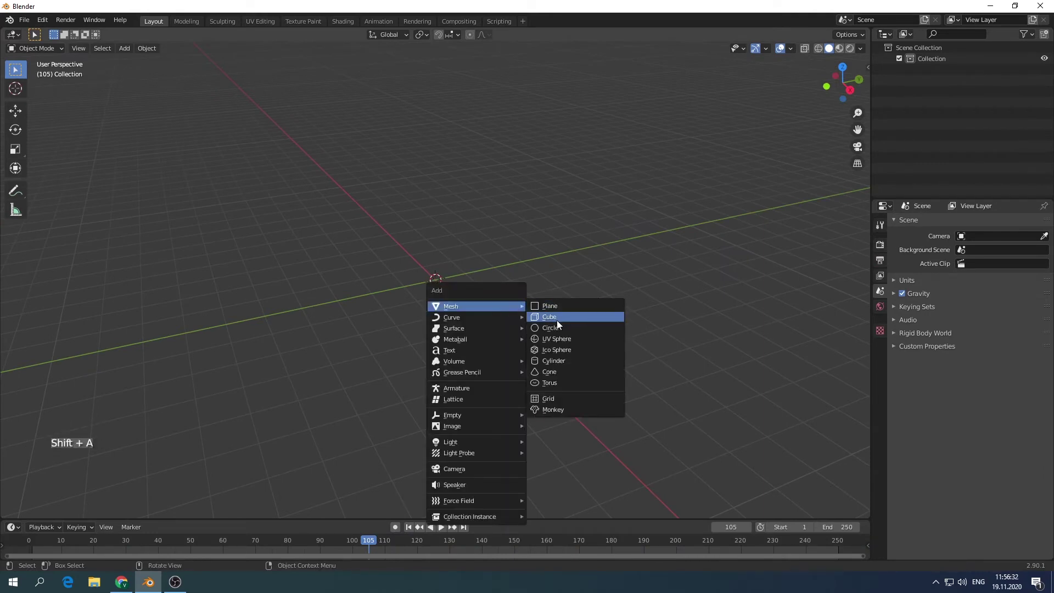
# Add a new cube and select its top face in edit mode.
pyautogui.click(557, 319)
pyautogui.press('KP_7')
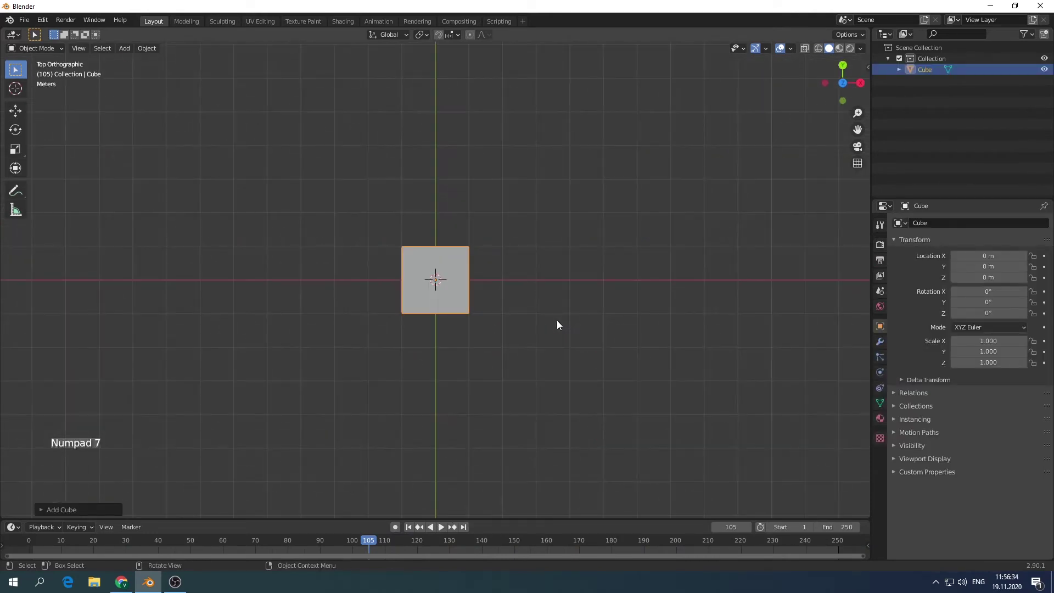
pyautogui.press('Tab')
pyautogui.moveTo(502, 283)
pyautogui.mouseDown(button='middle')
pyautogui.moveTo(497, 318)
pyautogui.moveTo(457, 189)
pyautogui.mouseUp(button='middle')
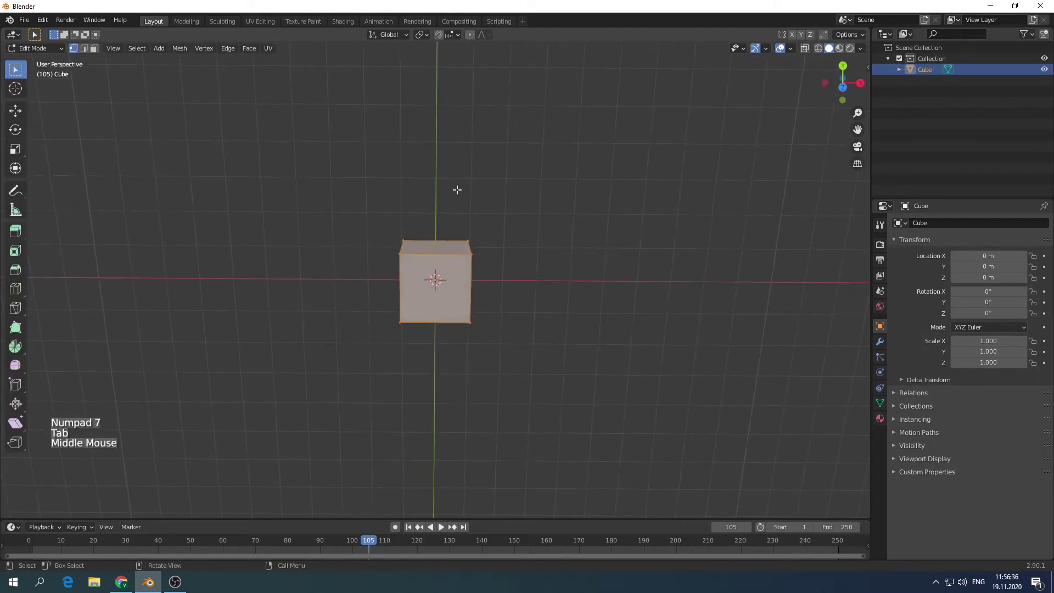
pyautogui.click(94, 48)
pyautogui.click(442, 249)
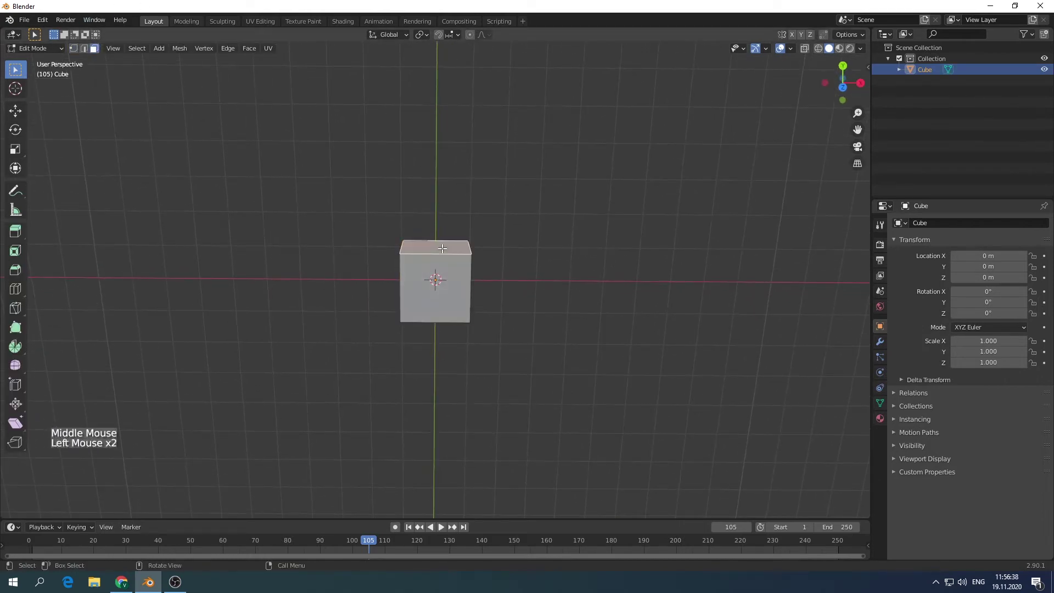
pyautogui.press('KP_1')
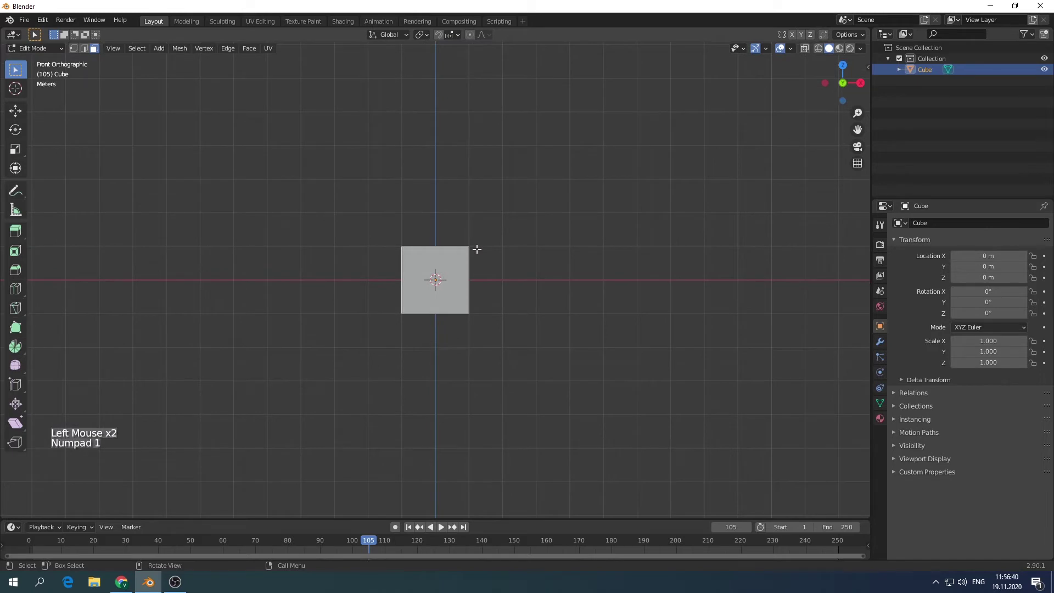
pyautogui.press('KP_7')
pyautogui.scroll(3, 486, 249)
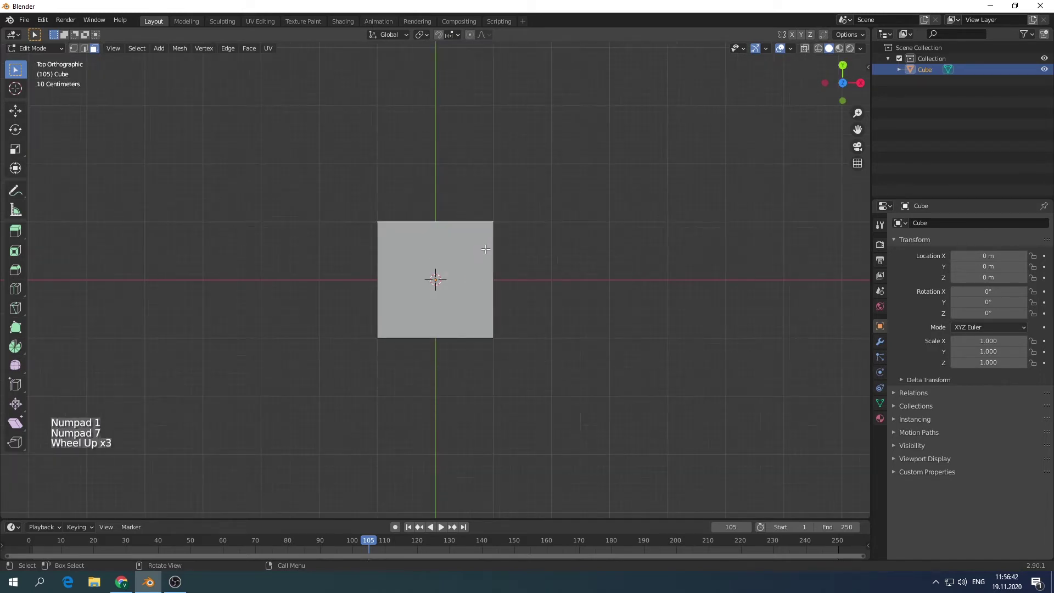
# Extrude the top face slightly, widen it along X, then extrude it further out.
pyautogui.press('e')
pyautogui.click(487, 244)
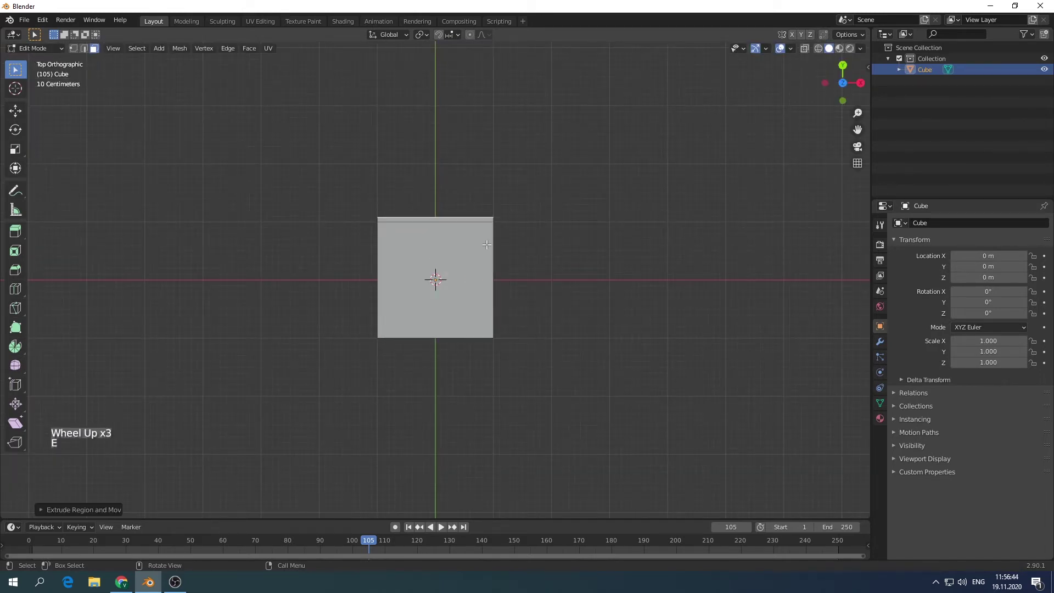
pyautogui.press('s')
pyautogui.press('x')
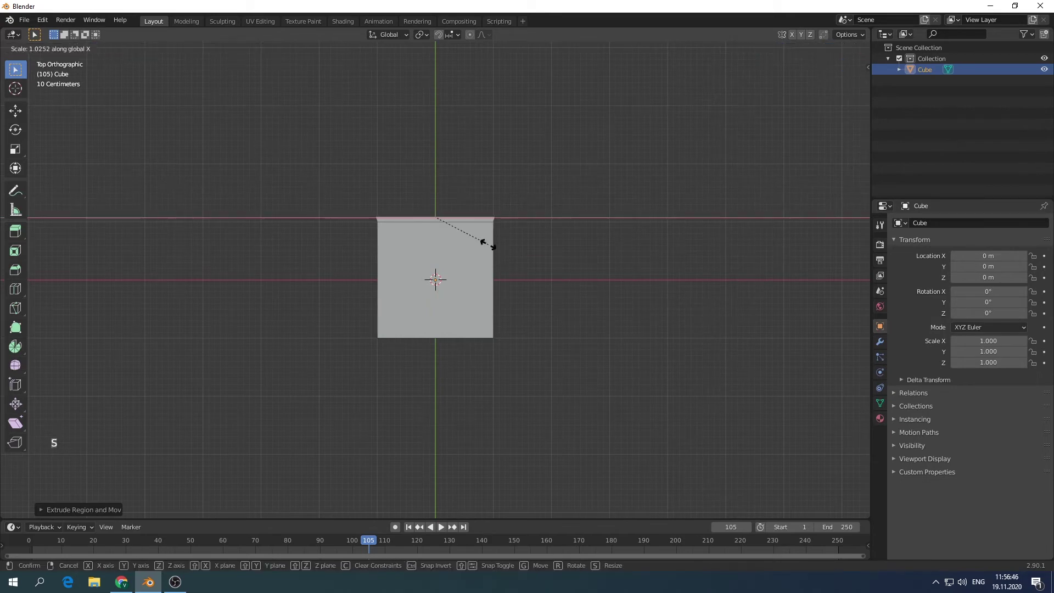
pyautogui.click(600, 272)
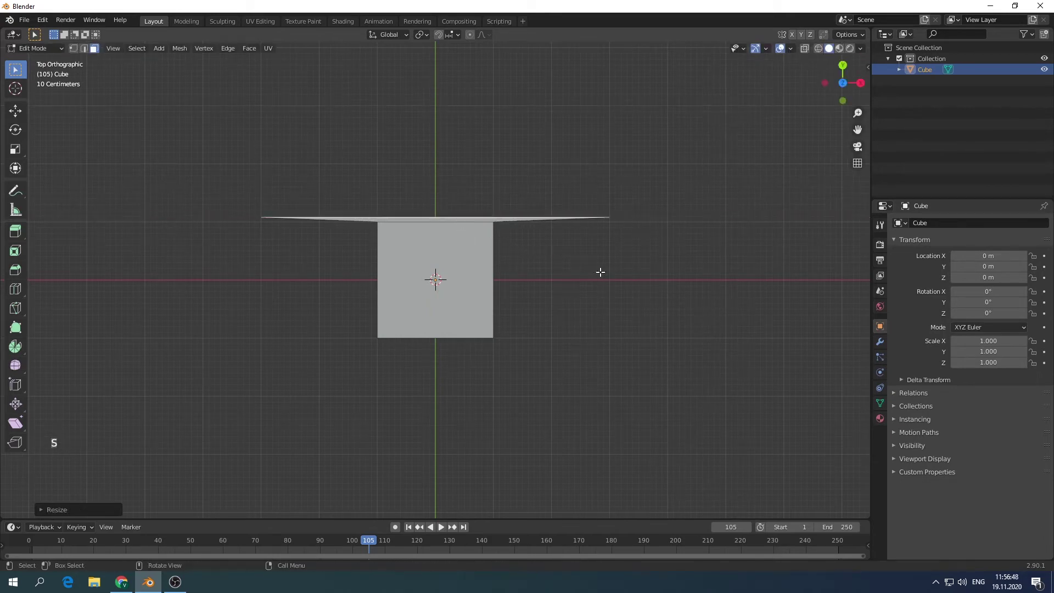
pyautogui.press('e')
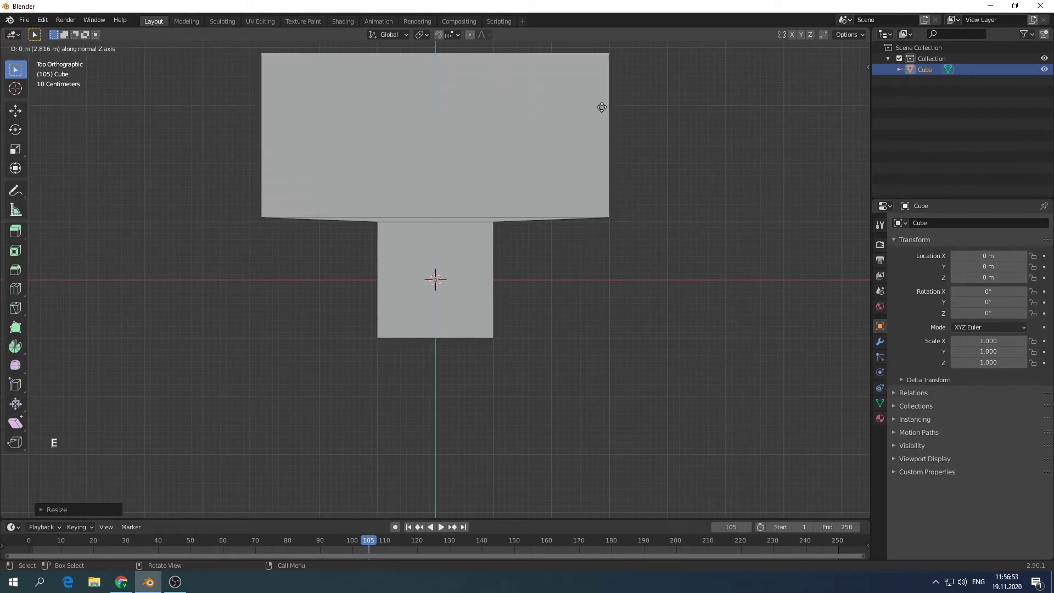
pyautogui.click(602, 102)
# Merge the top vertices at center to form the arrow's peak.
pyautogui.moveTo(561, 134)
pyautogui.mouseDown(button='middle')
pyautogui.moveTo(574, 193)
pyautogui.moveTo(532, 211)
pyautogui.moveTo(524, 202)
pyautogui.mouseUp(button='middle')
pyautogui.scroll(-3, 574, 193)
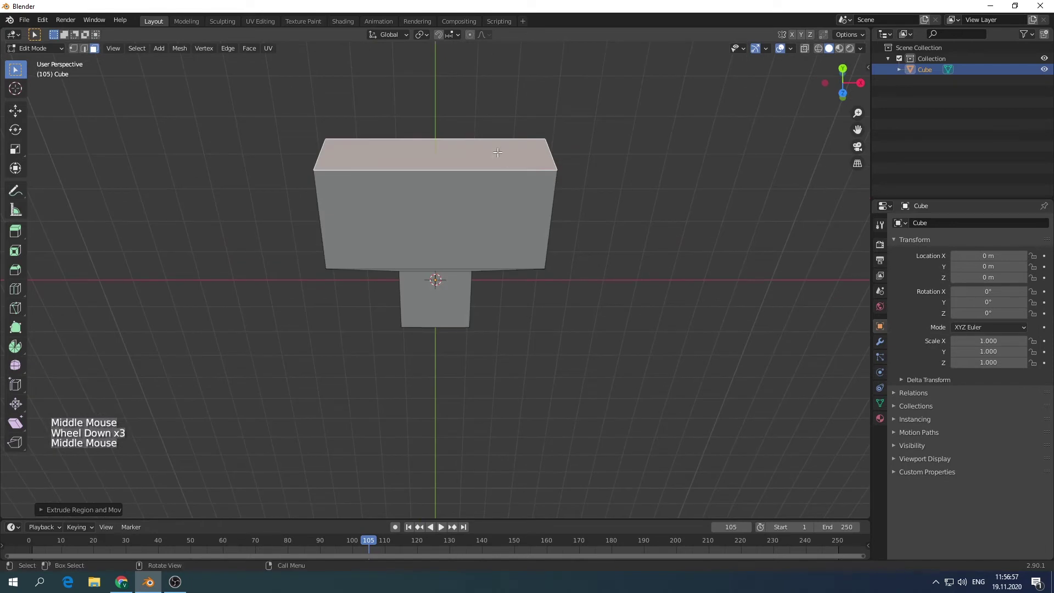
pyautogui.click(73, 49)
pyautogui.rightClick(463, 170)
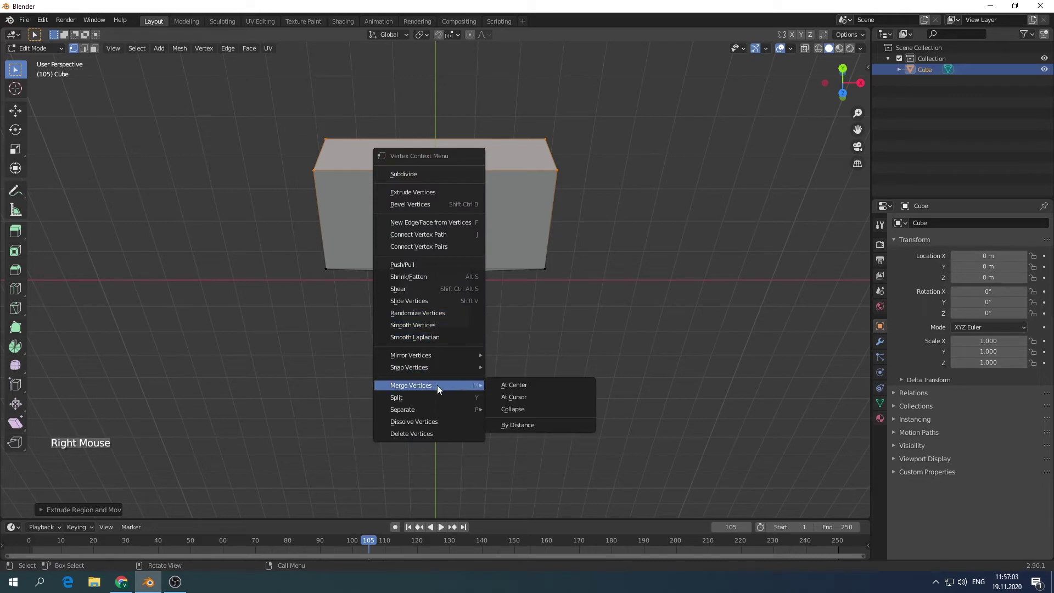
pyautogui.moveTo(410, 385)
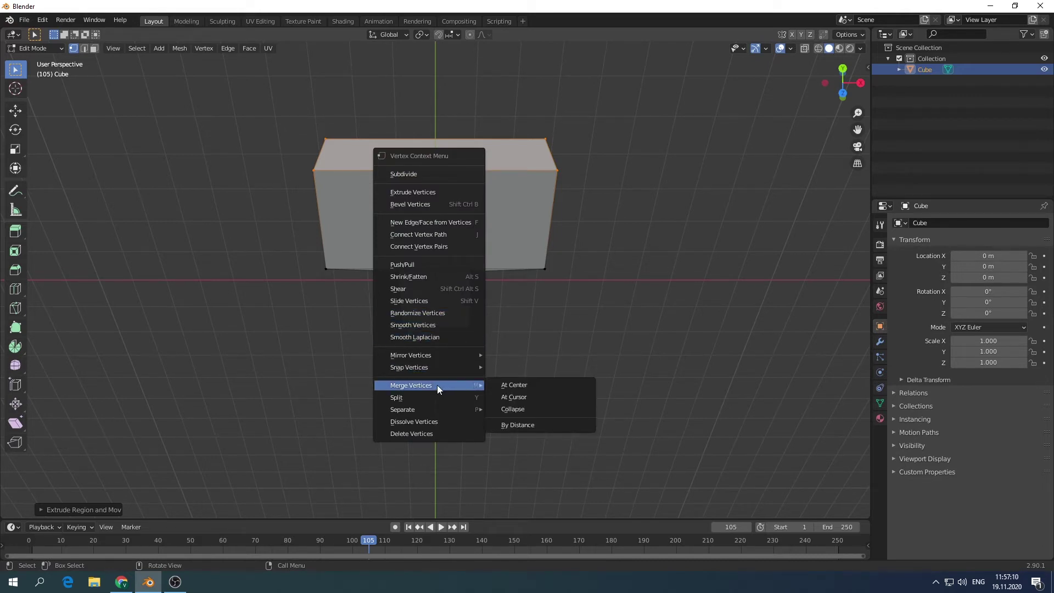
pyautogui.click(528, 383)
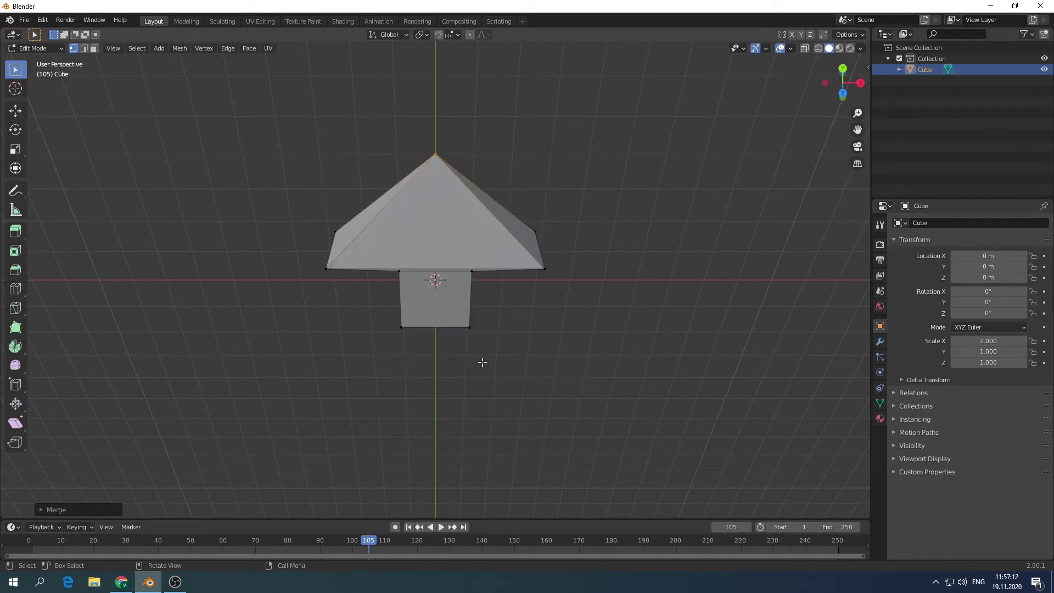
pyautogui.moveTo(482, 362); pyautogui.dragTo(526, 278, button='middle')
# Return to object mode and start an X-axis move of the arrow, then cancel it.
pyautogui.press('Tab')
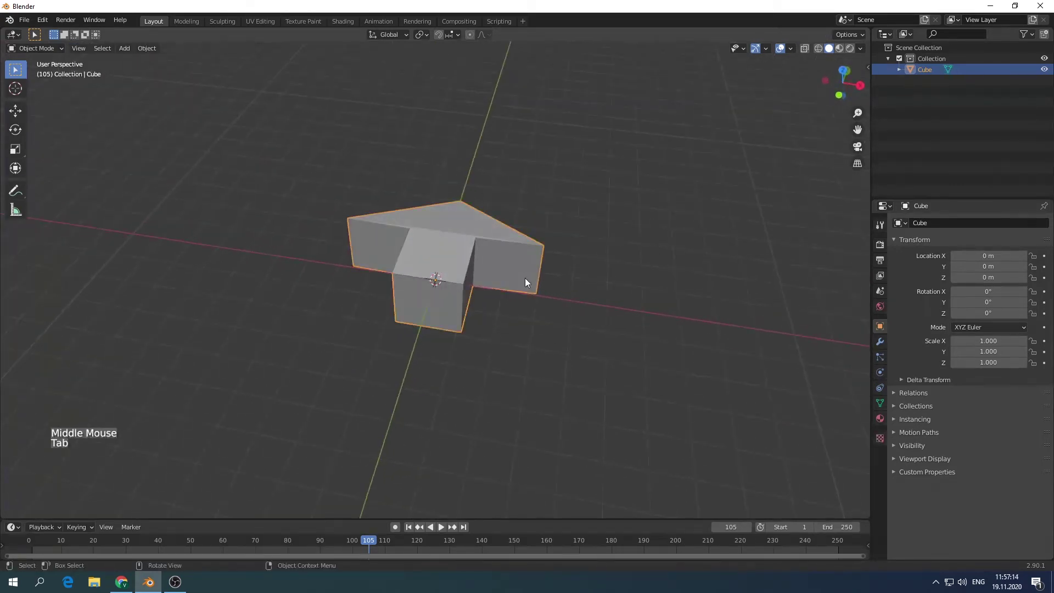
pyautogui.press('g')
pyautogui.press('x')
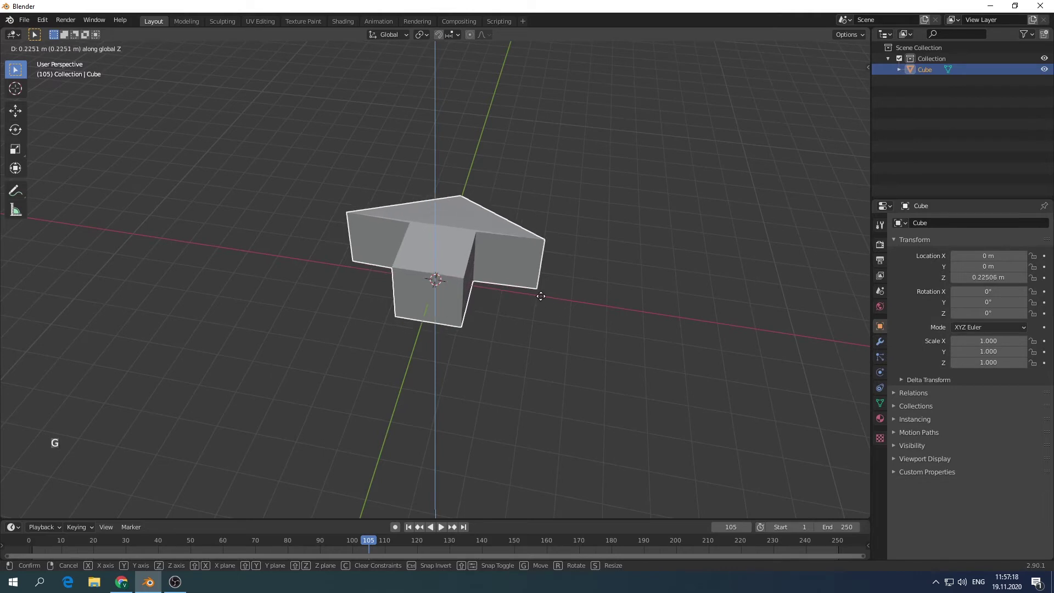
pyautogui.press('Escape')
pyautogui.moveTo(565, 303)
pyautogui.mouseDown(button='middle')
pyautogui.moveTo(562, 354)
pyautogui.moveTo(513, 318)
pyautogui.mouseUp(button='middle')
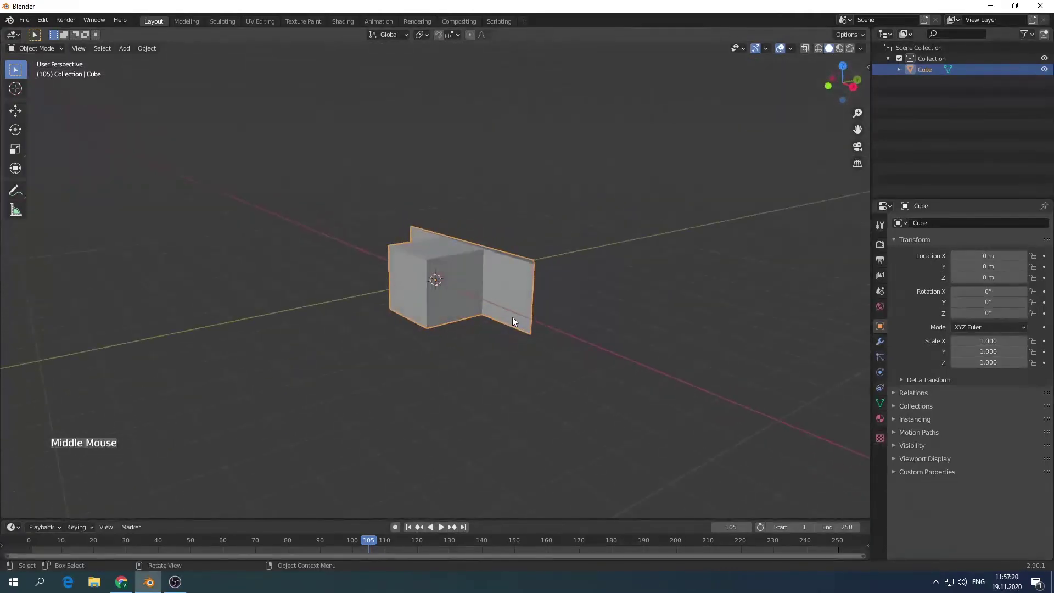
# Flatten the arrow along Z to a 0.282 scale and switch to the Animation workspace.
pyautogui.press('s')
pyautogui.press('z')
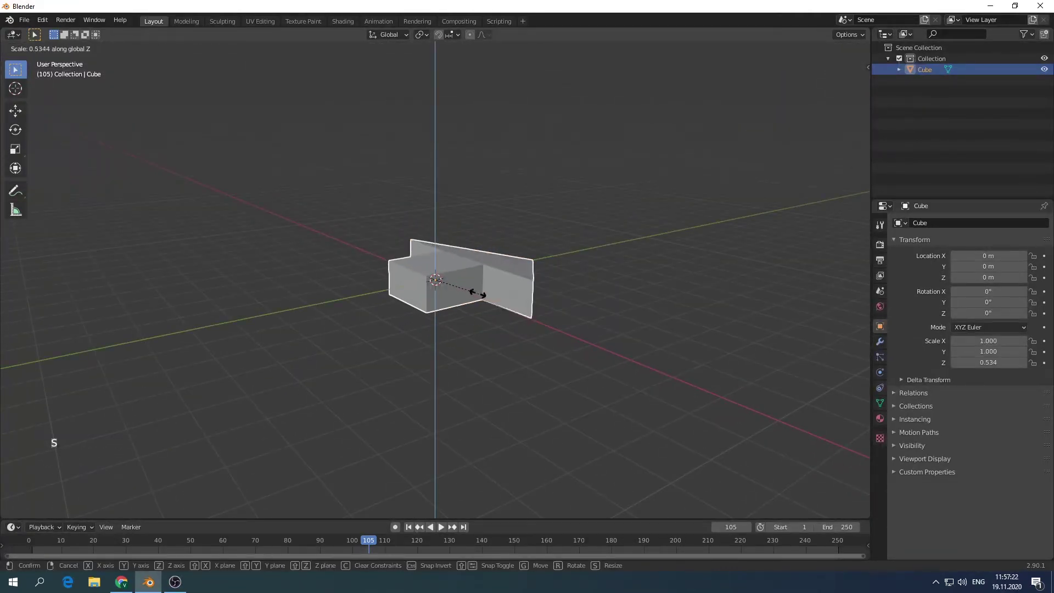
pyautogui.click(457, 286)
pyautogui.scroll(-3, 414, 325)
pyautogui.moveTo(414, 325)
pyautogui.mouseDown(button='middle')
pyautogui.moveTo(460, 440)
pyautogui.moveTo(499, 433)
pyautogui.moveTo(432, 336)
pyautogui.moveTo(264, 318)
pyautogui.moveTo(487, 354)
pyautogui.mouseUp(button='middle')
pyautogui.scroll(-5, 475, 397)
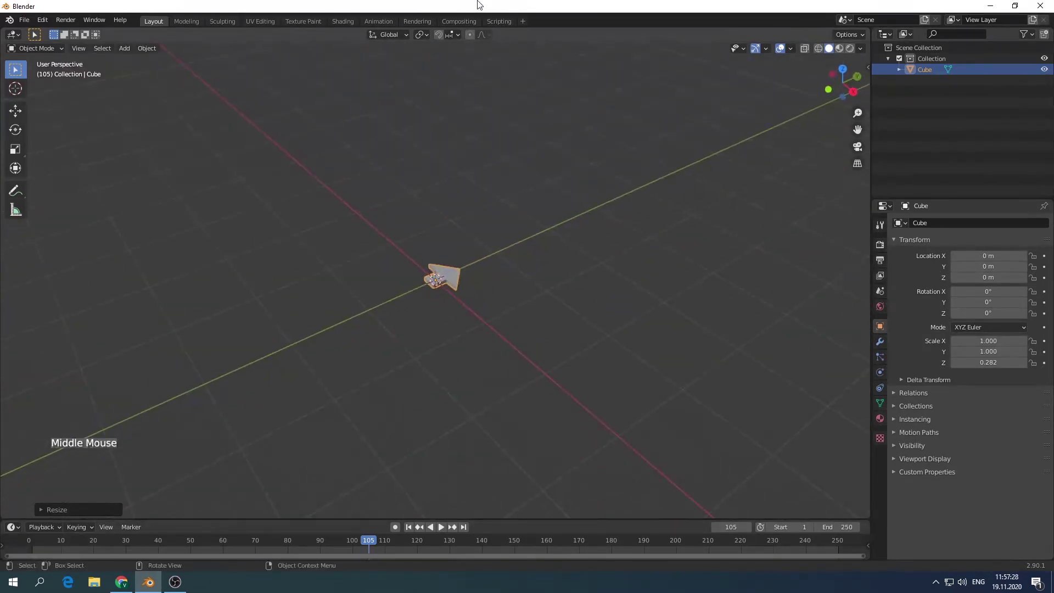
pyautogui.click(373, 21)
pyautogui.moveTo(574, 323)
pyautogui.mouseDown(button='middle')
pyautogui.moveTo(554, 329)
pyautogui.moveTo(592, 325)
pyautogui.moveTo(624, 276)
pyautogui.moveTo(531, 280)
pyautogui.mouseUp(button='middle')
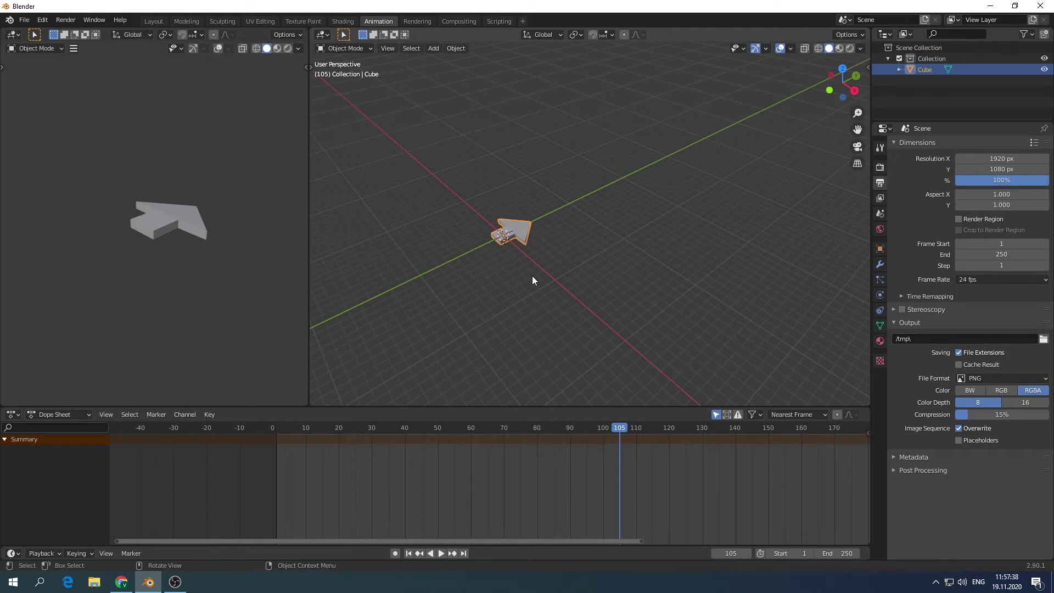
# Add a NURBS path at the origin.
pyautogui.click(433, 49)
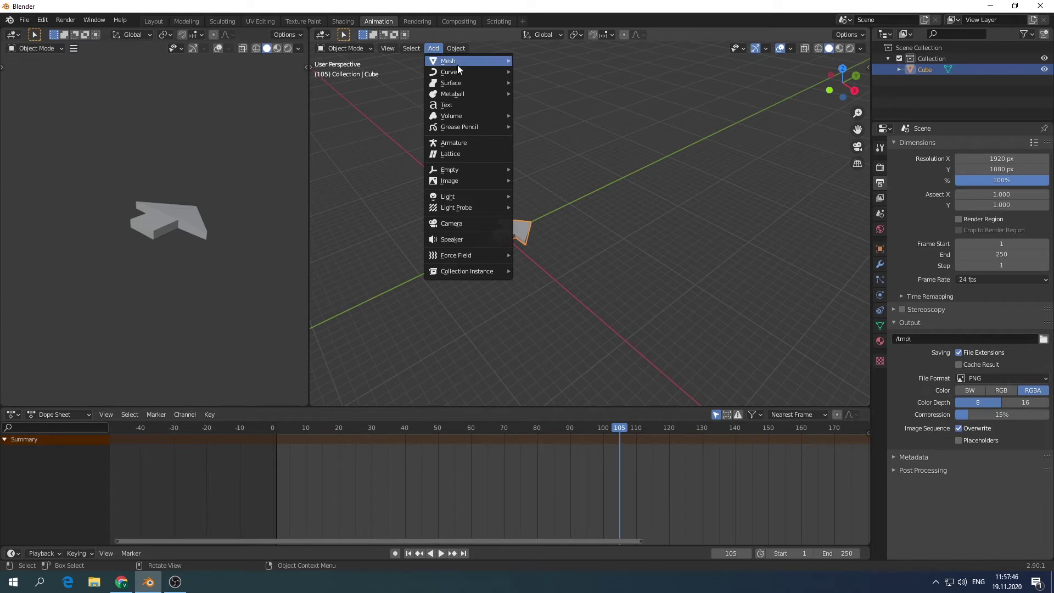
pyautogui.moveTo(449, 71)
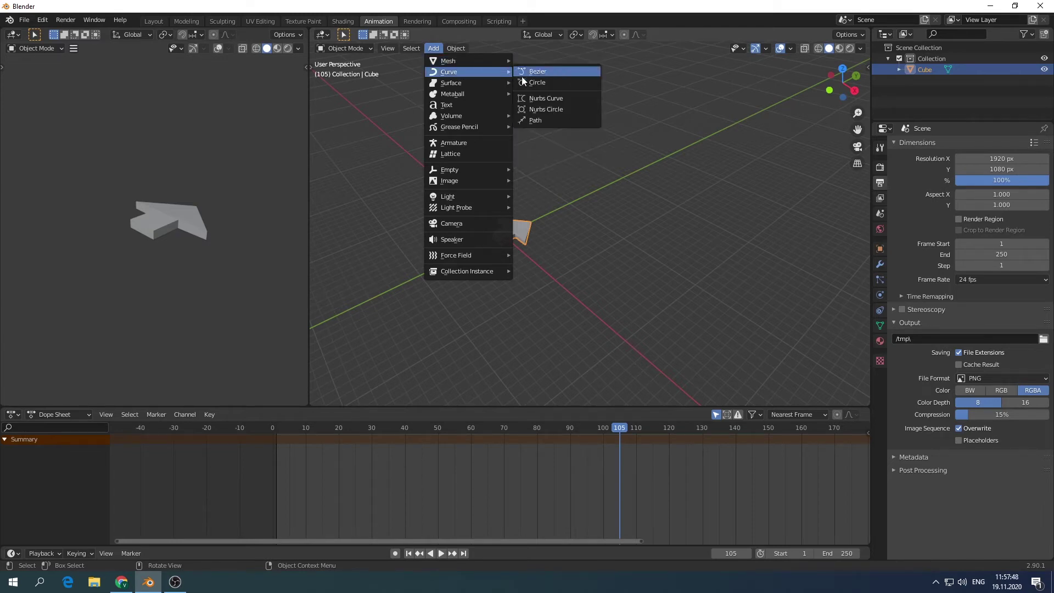
pyautogui.click(541, 121)
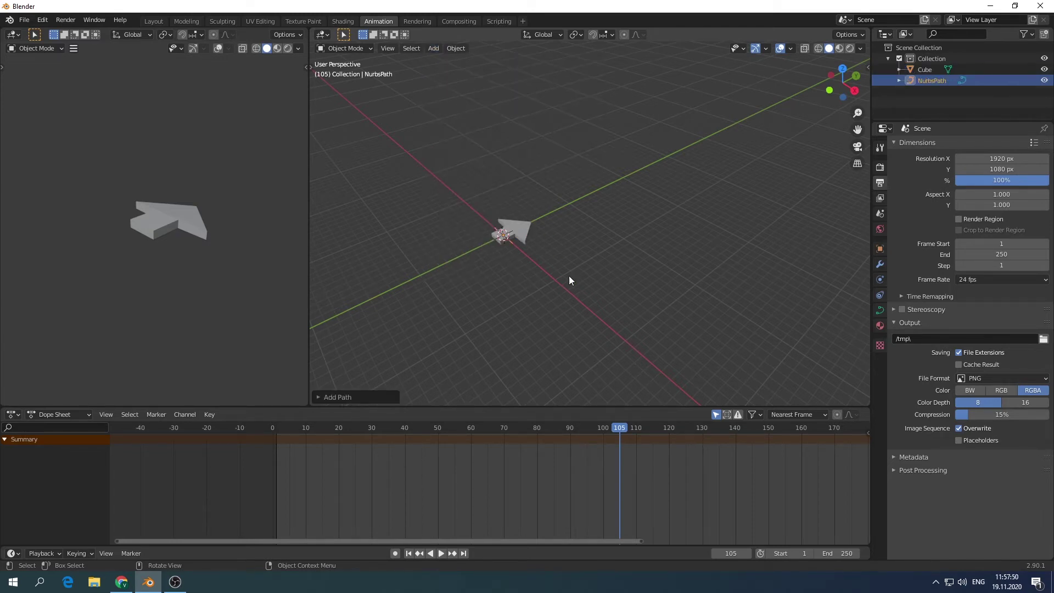
pyautogui.scroll(5, 571, 278)
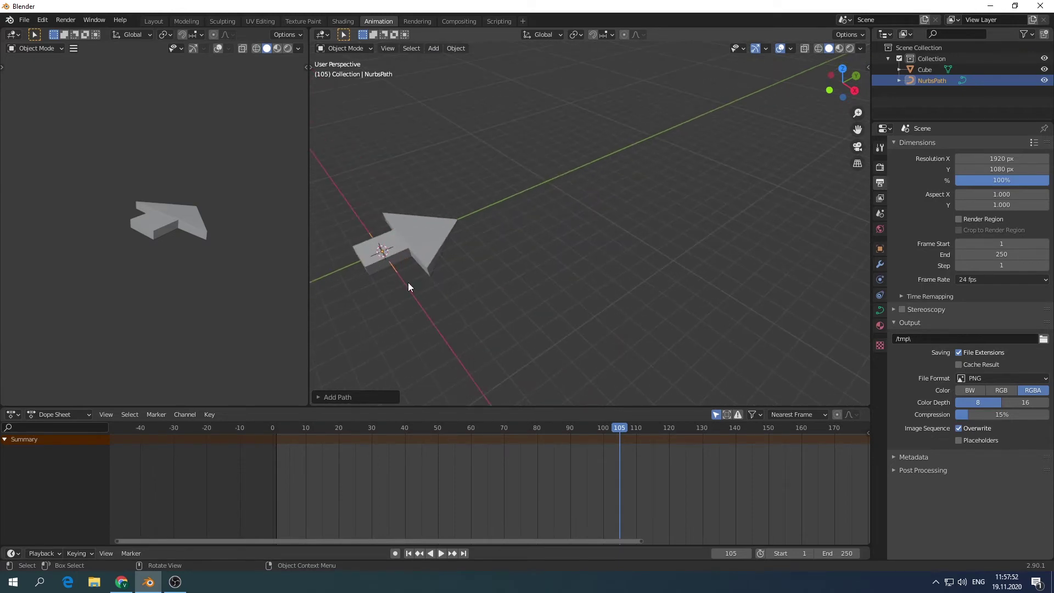
pyautogui.moveTo(408, 285); pyautogui.dragTo(559, 255, button='middle')
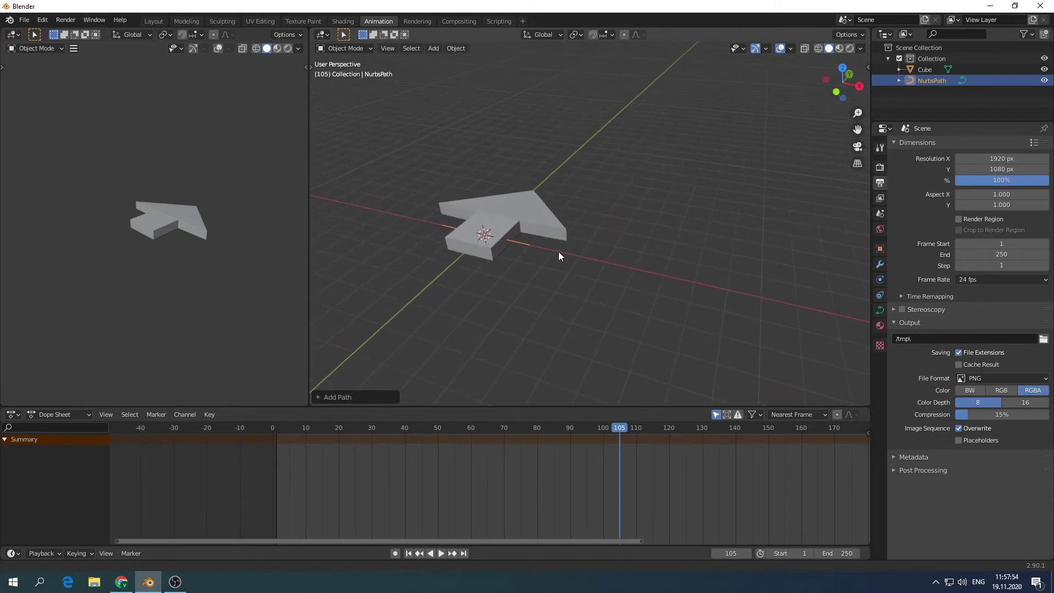
# Move the arrow aside from the origin and select the NURBS path.
pyautogui.click(536, 224)
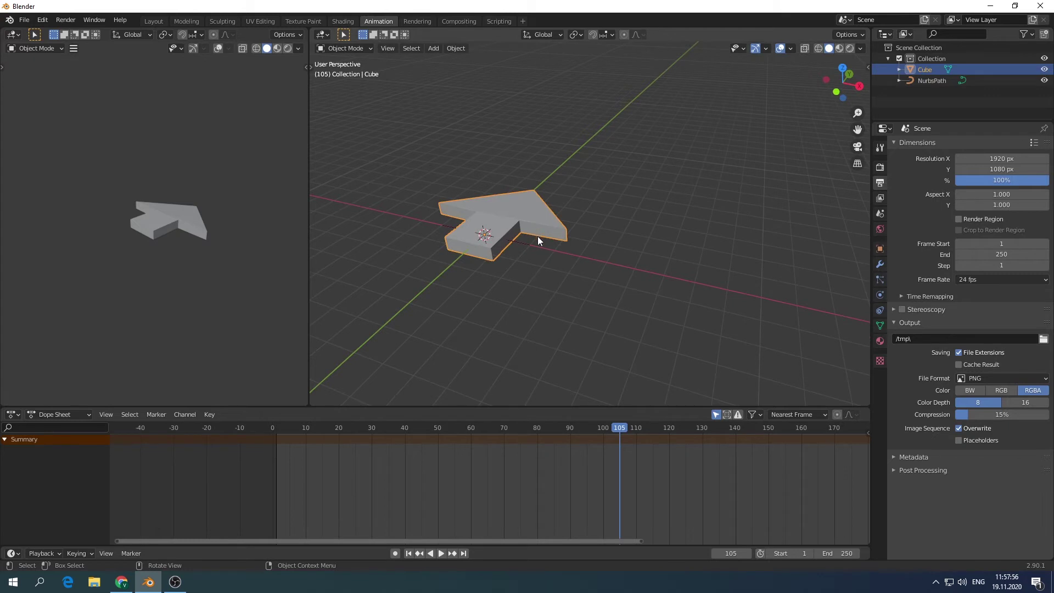
pyautogui.moveTo(538, 236); pyautogui.dragTo(588, 255)
pyautogui.click(504, 239)
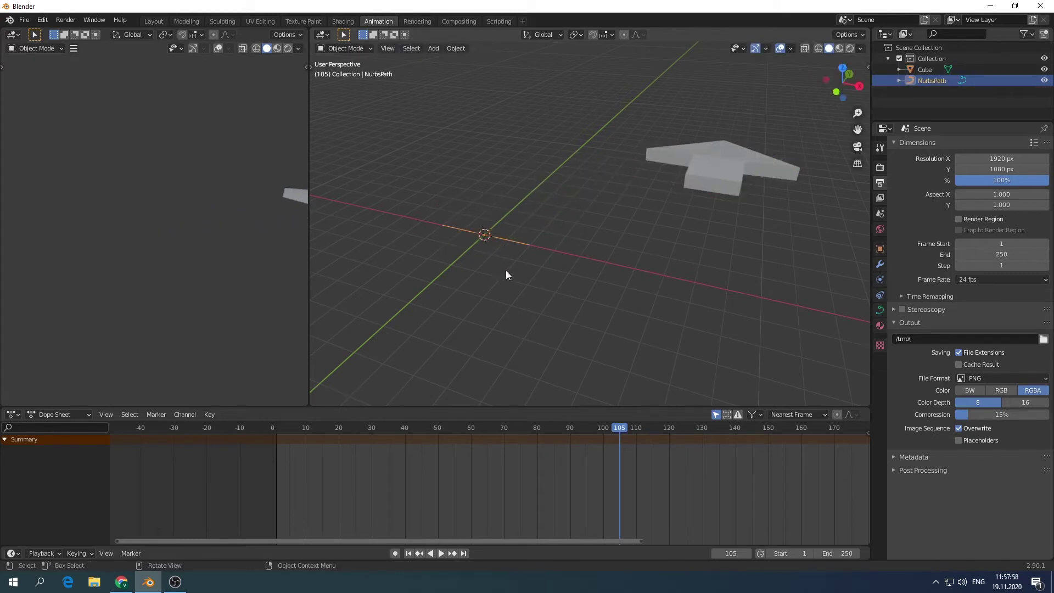
pyautogui.moveTo(505, 271); pyautogui.dragTo(585, 294, button='middle')
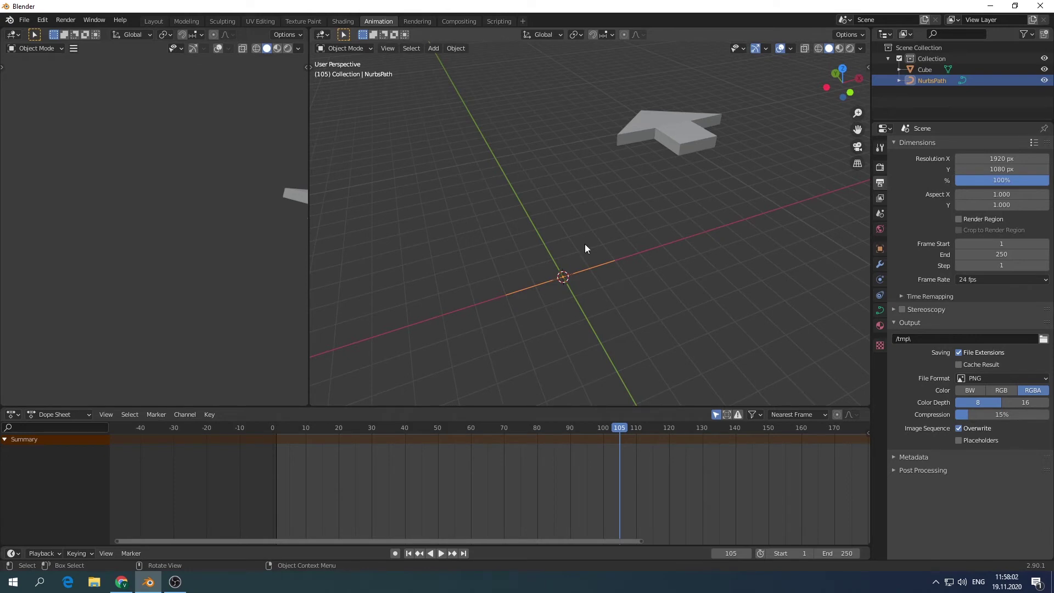
pyautogui.click(357, 48)
# Bend the path by moving its right endpoint down-right and a left control point up-left.
pyautogui.press('Tab')
pyautogui.moveTo(611, 256)
pyautogui.mouseDown(button='middle')
pyautogui.moveTo(594, 358)
pyautogui.moveTo(577, 302)
pyautogui.moveTo(665, 210)
pyautogui.mouseUp(button='middle')
pyautogui.click(623, 217)
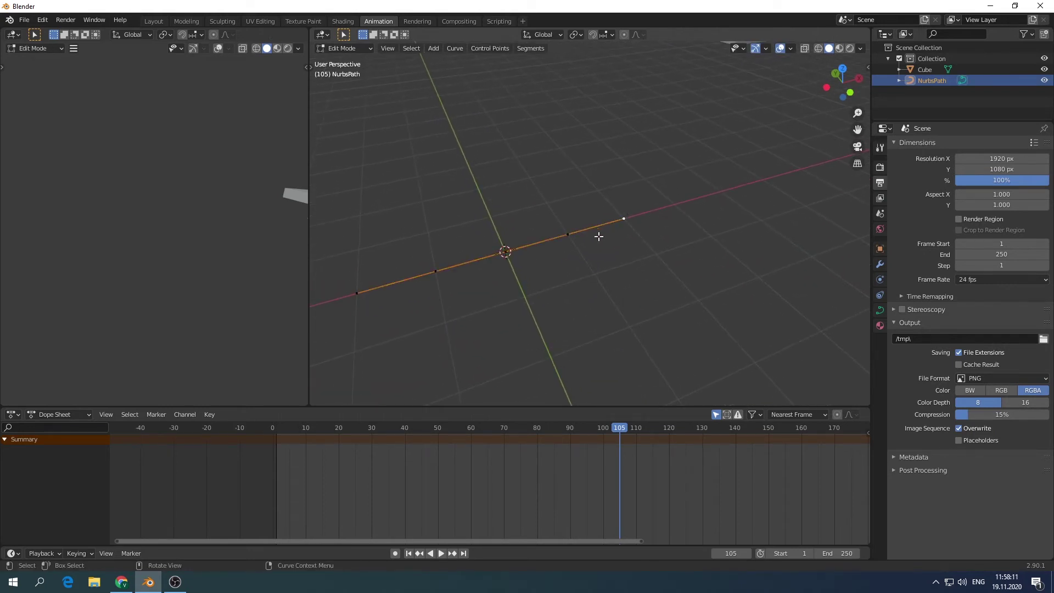
pyautogui.press('g')
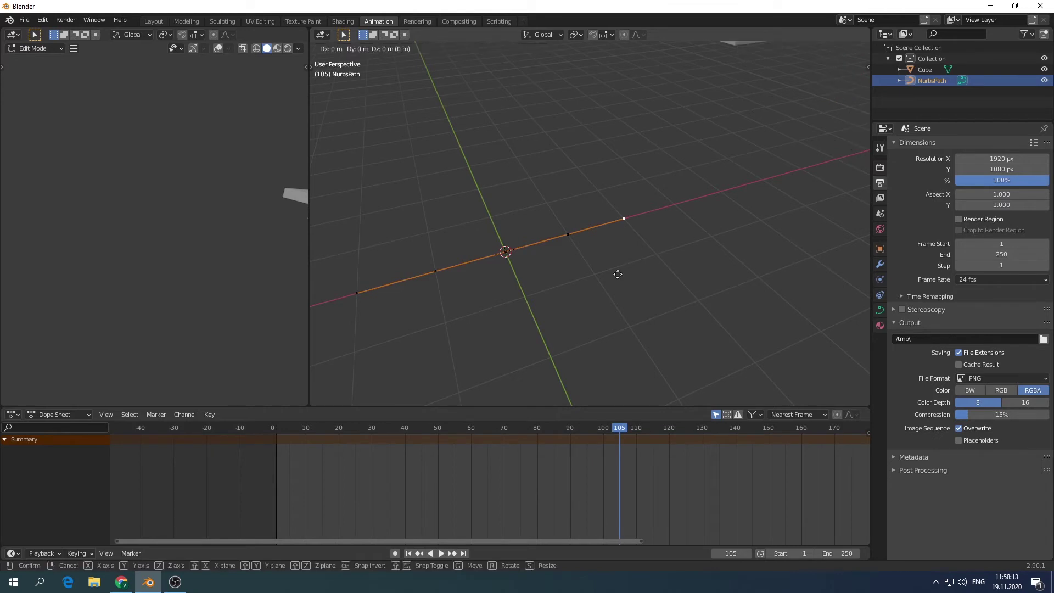
pyautogui.press('x')
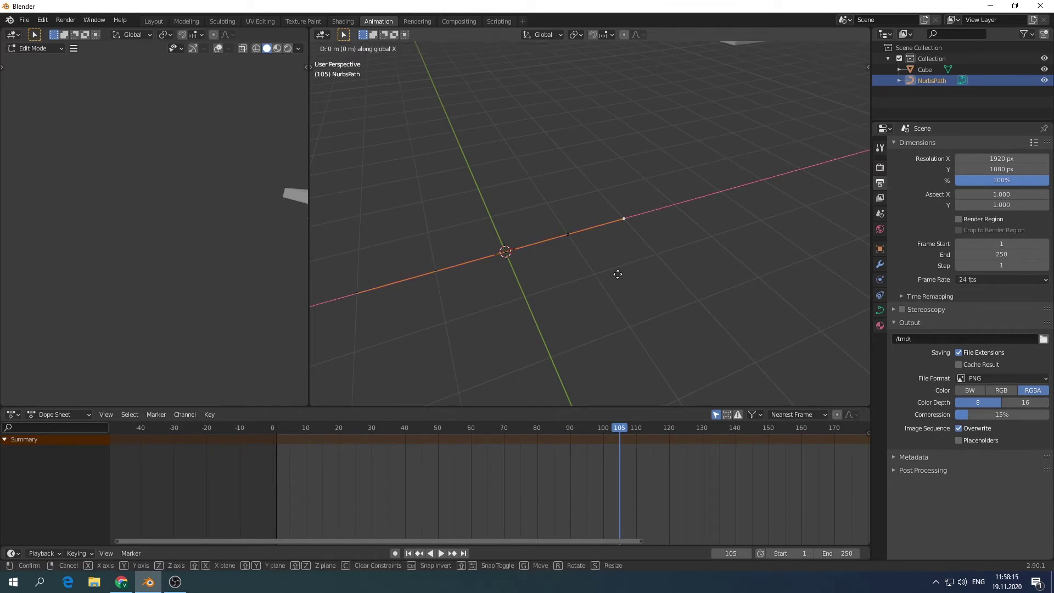
pyautogui.press('x')
pyautogui.press('x')
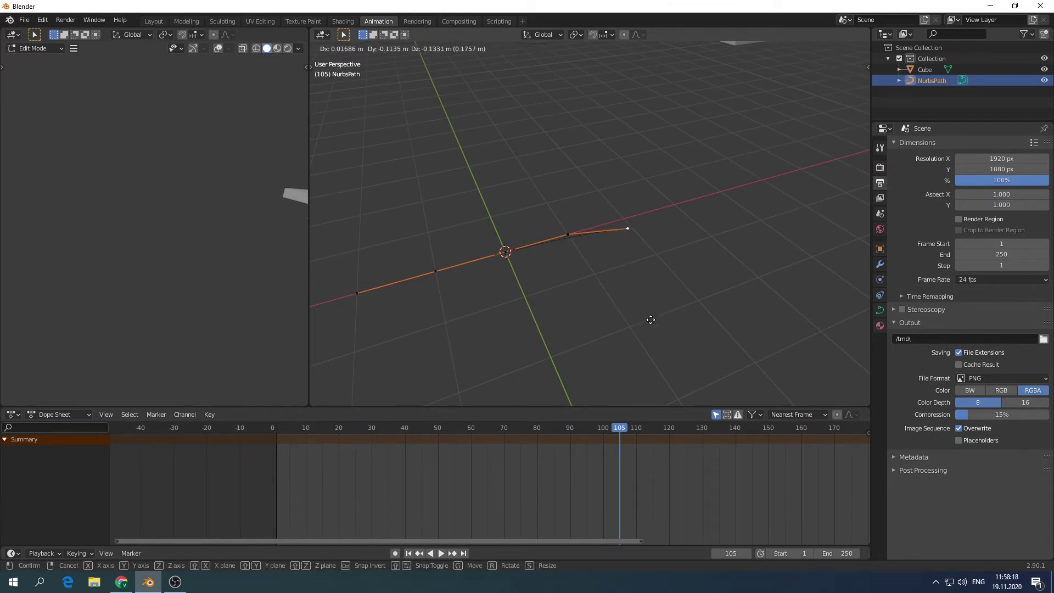
pyautogui.click(770, 361)
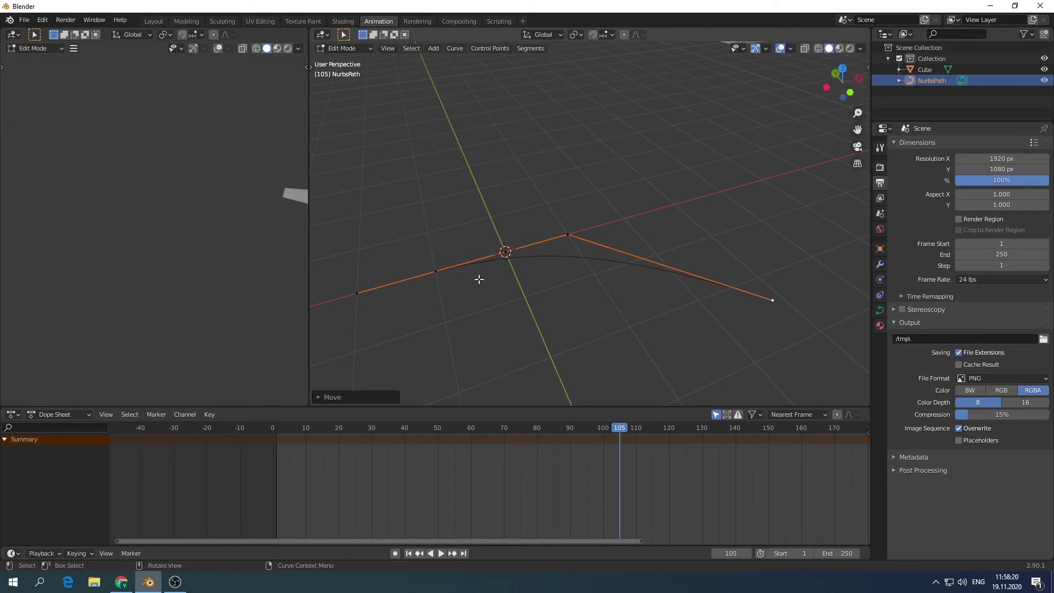
pyautogui.click(435, 271)
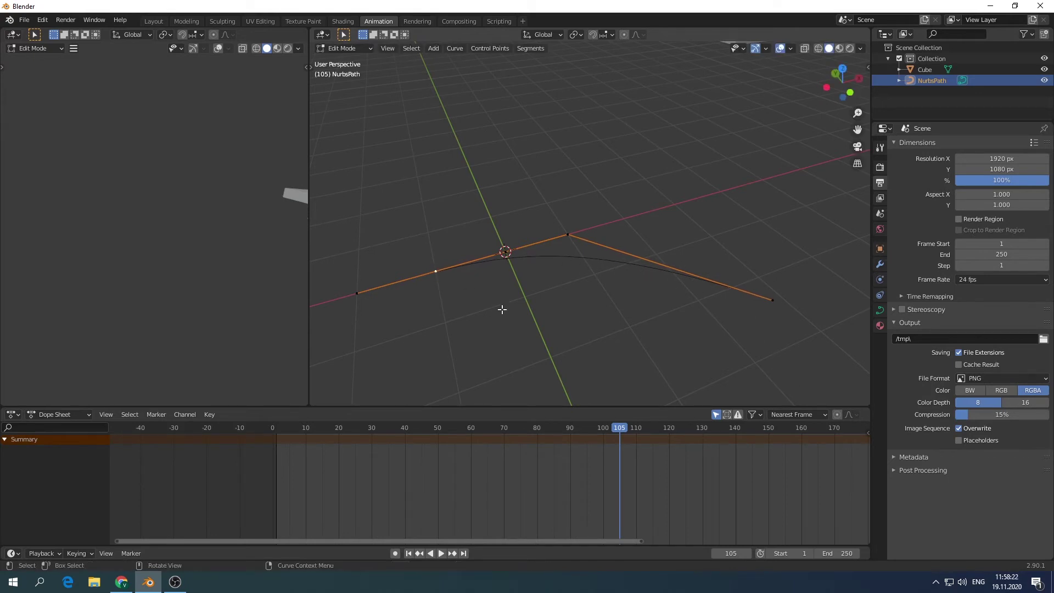
pyautogui.press('g')
pyautogui.click(479, 248)
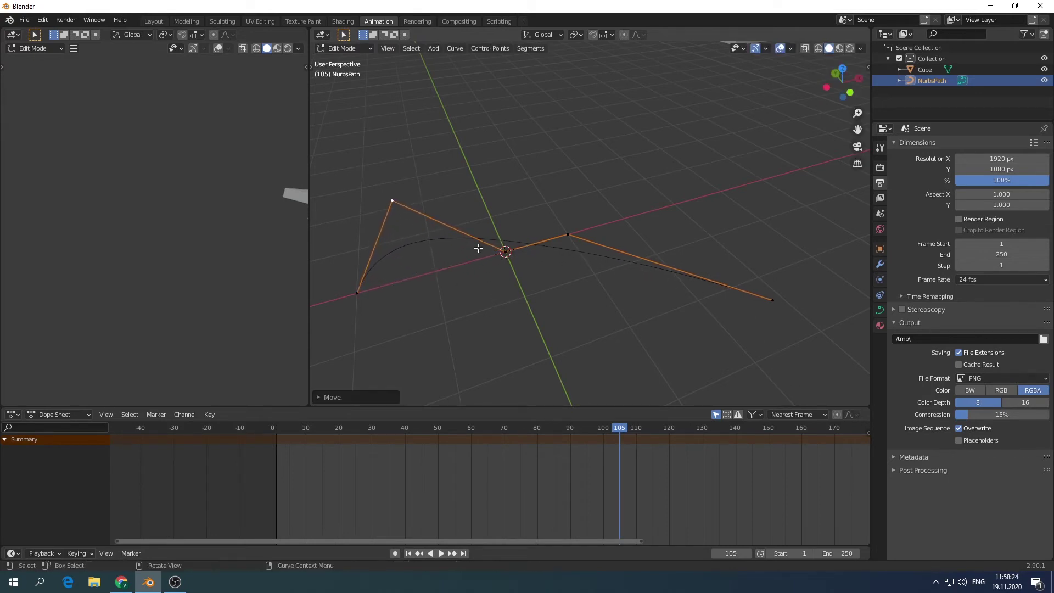
# Back in object mode, rotate the path in side view so it lies flat on the ground.
pyautogui.press('Tab')
pyautogui.moveTo(575, 274)
pyautogui.mouseDown(button='middle')
pyautogui.moveTo(657, 265)
pyautogui.moveTo(628, 283)
pyautogui.mouseUp(button='middle')
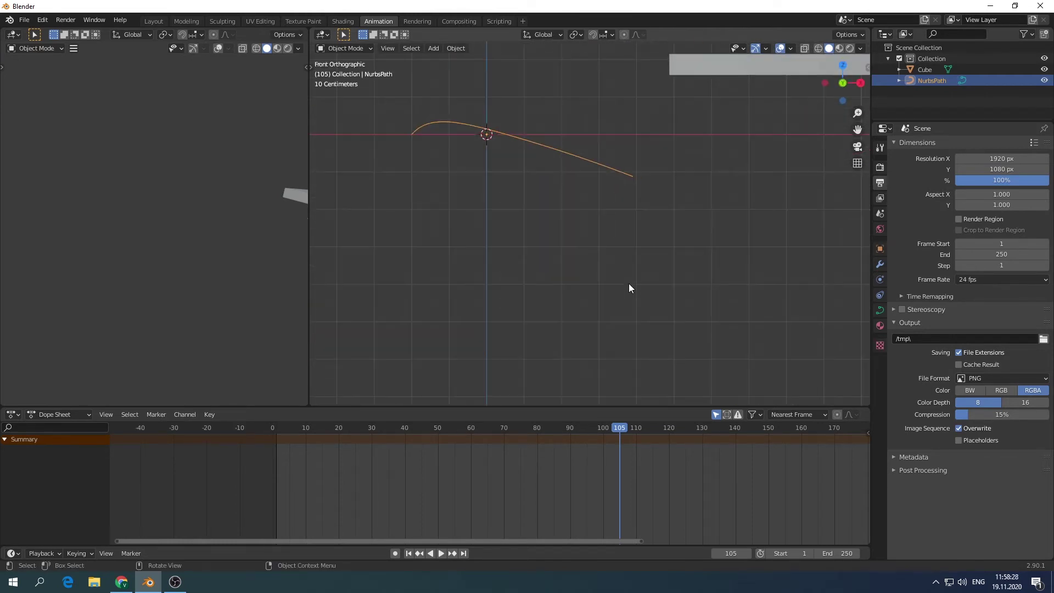
pyautogui.press('KP_3')
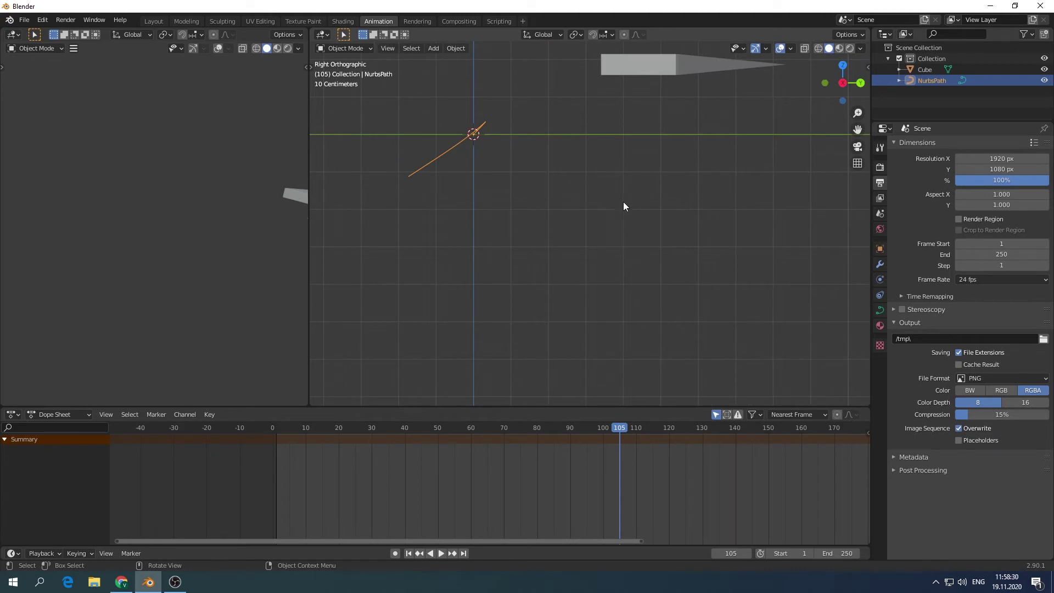
pyautogui.press('r')
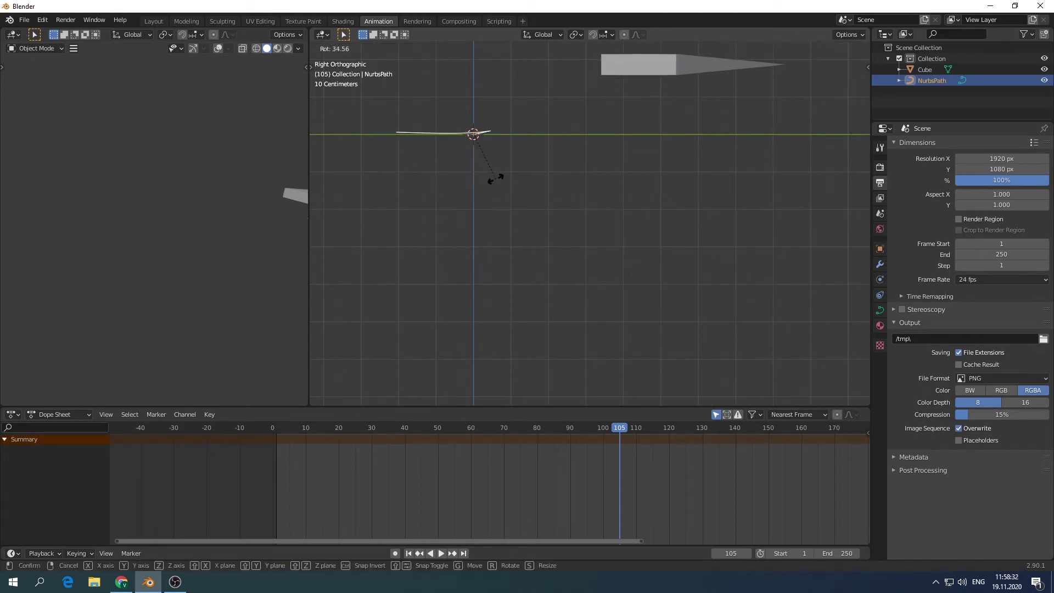
pyautogui.click(520, 185)
pyautogui.moveTo(519, 184)
pyautogui.mouseDown(button='middle')
pyautogui.moveTo(367, 284)
pyautogui.moveTo(689, 258)
pyautogui.mouseUp(button='middle')
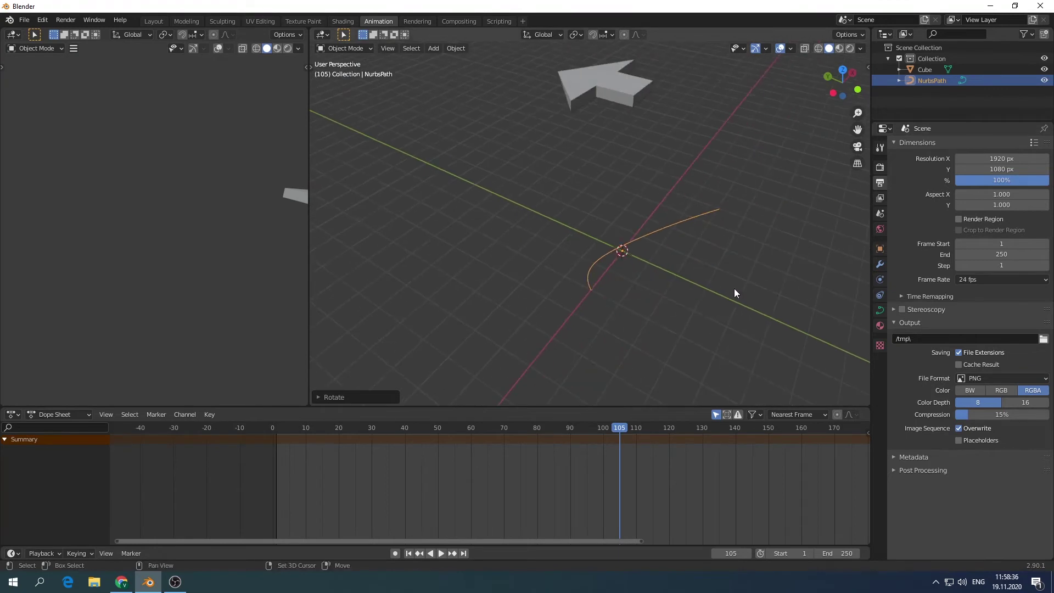
pyautogui.moveTo(735, 292)
pyautogui.mouseDown(button='middle')
pyautogui.moveTo(581, 271)
pyautogui.moveTo(581, 288)
pyautogui.moveTo(459, 228)
pyautogui.moveTo(586, 272)
pyautogui.mouseUp(button='middle')
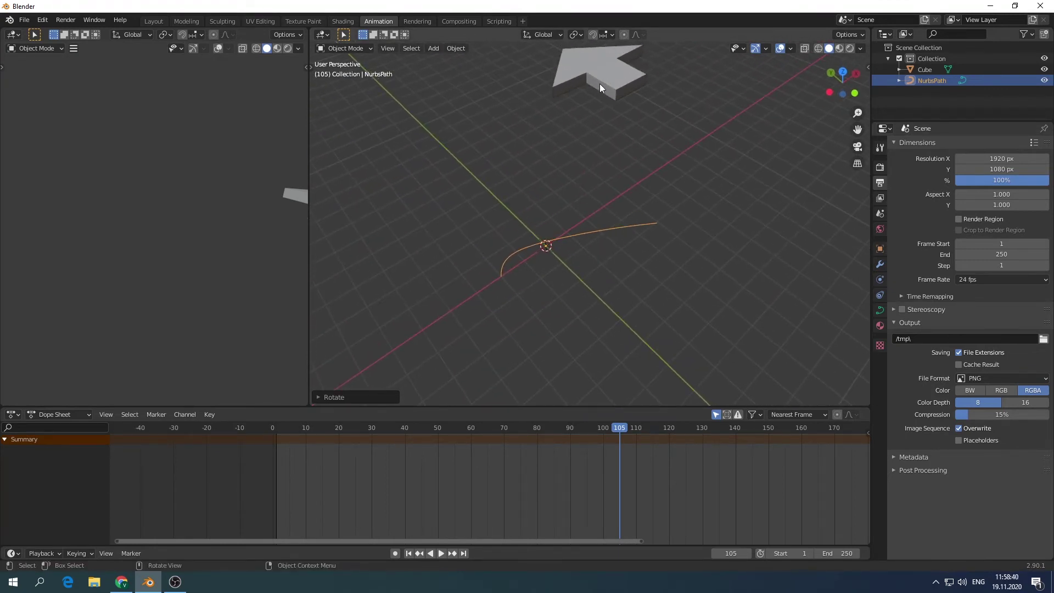
pyautogui.moveTo(601, 84)
pyautogui.mouseDown(button='middle')
pyautogui.moveTo(652, 190)
pyautogui.moveTo(645, 260)
pyautogui.moveTo(661, 246)
pyautogui.moveTo(627, 263)
pyautogui.mouseUp(button='middle')
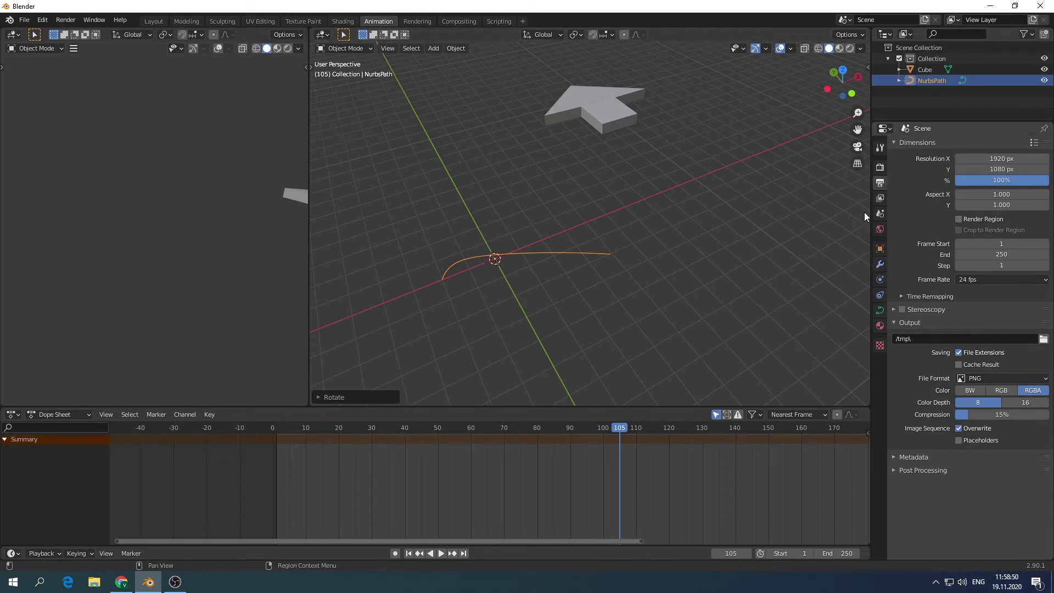
# Give the Cube a Follow Path constraint with NurbsPath as its target.
pyautogui.click(606, 114)
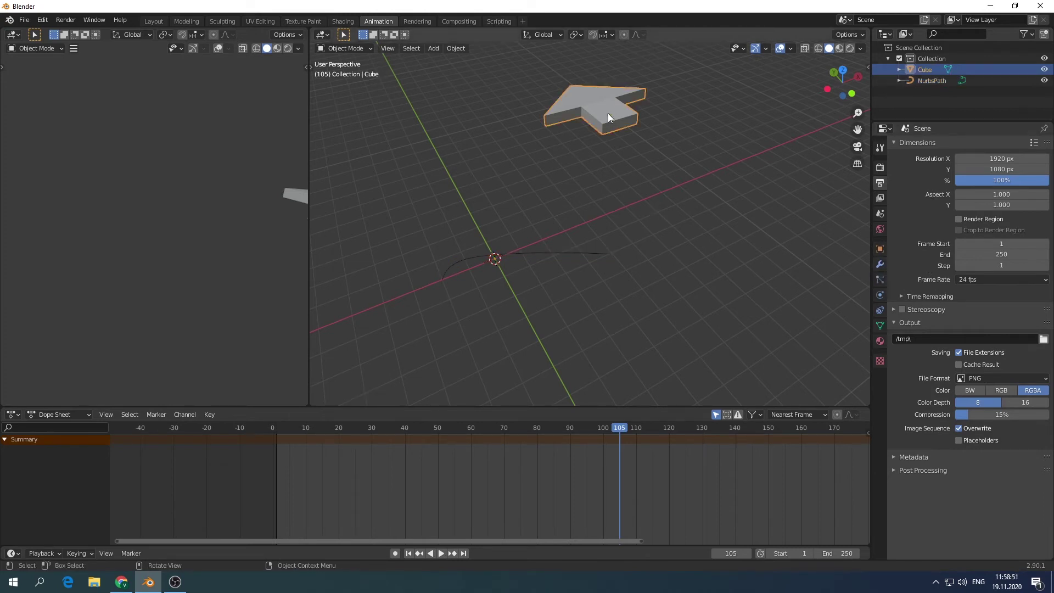
pyautogui.click(880, 266)
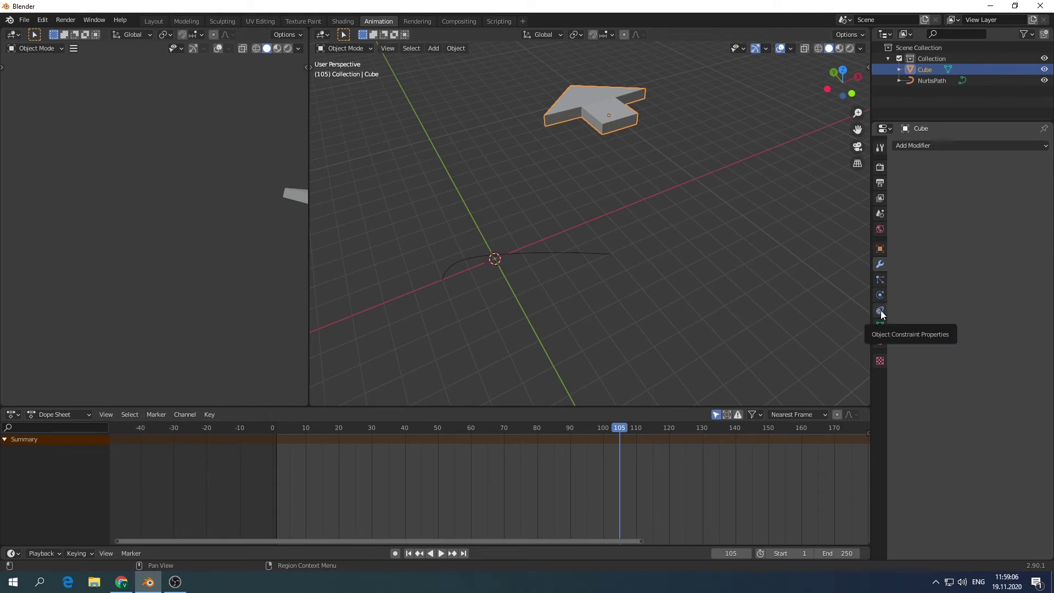
pyautogui.click(880, 311)
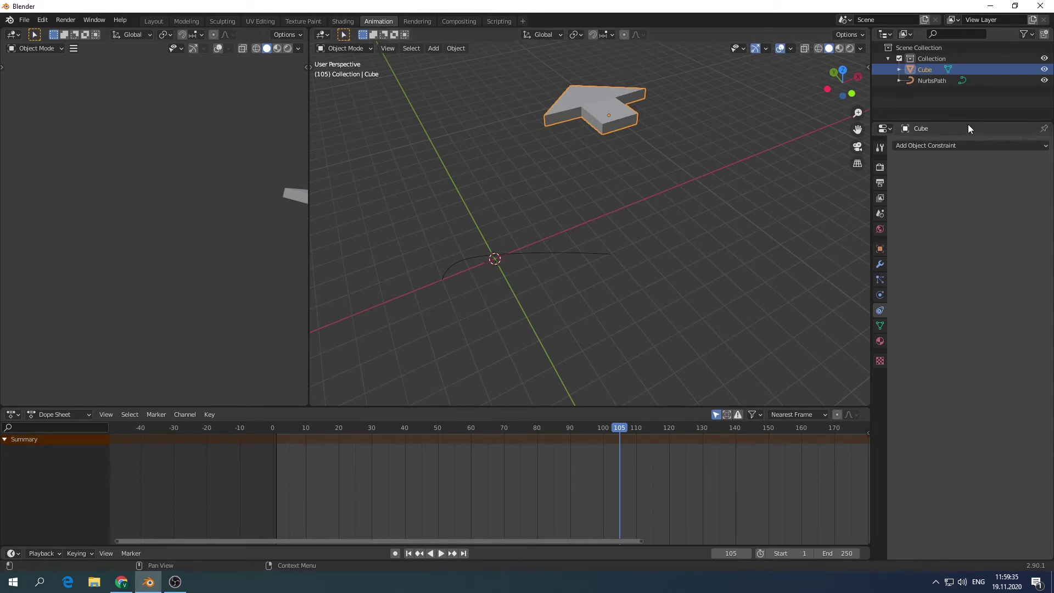
pyautogui.click(940, 146)
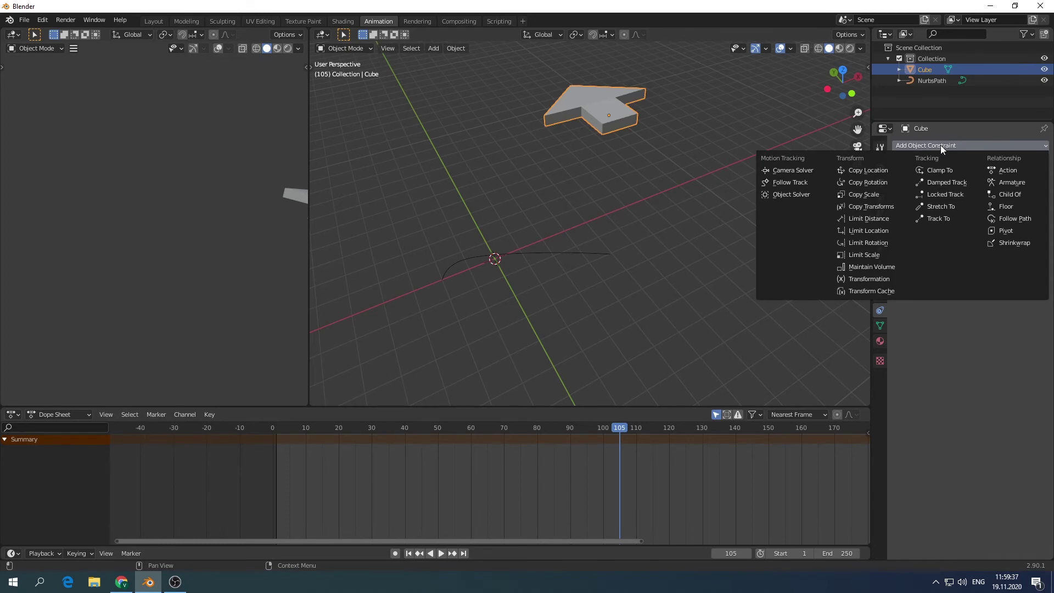
pyautogui.click(1023, 218)
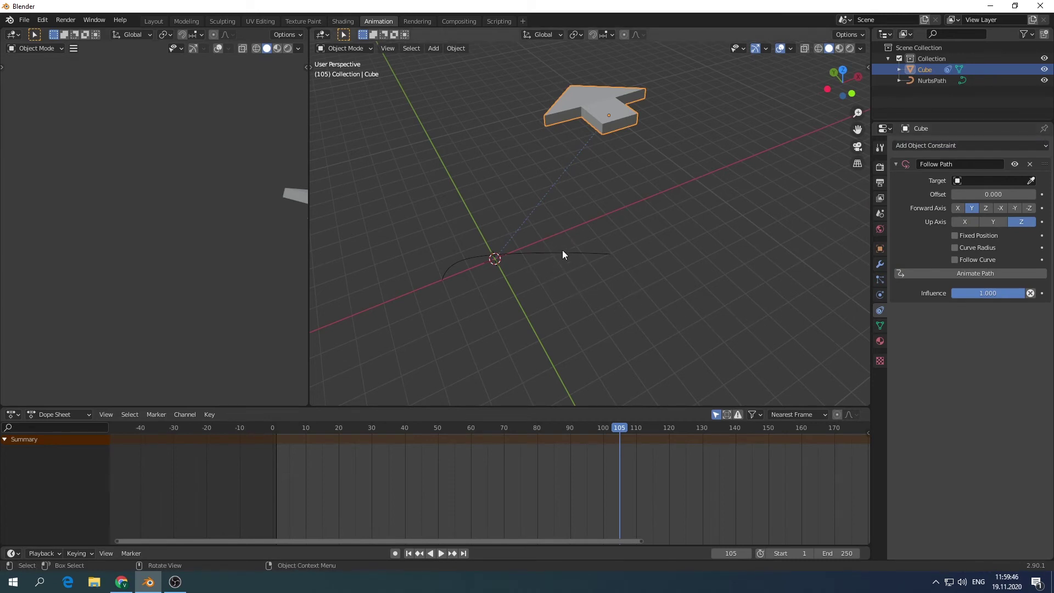
pyautogui.click(979, 183)
pyautogui.click(950, 196)
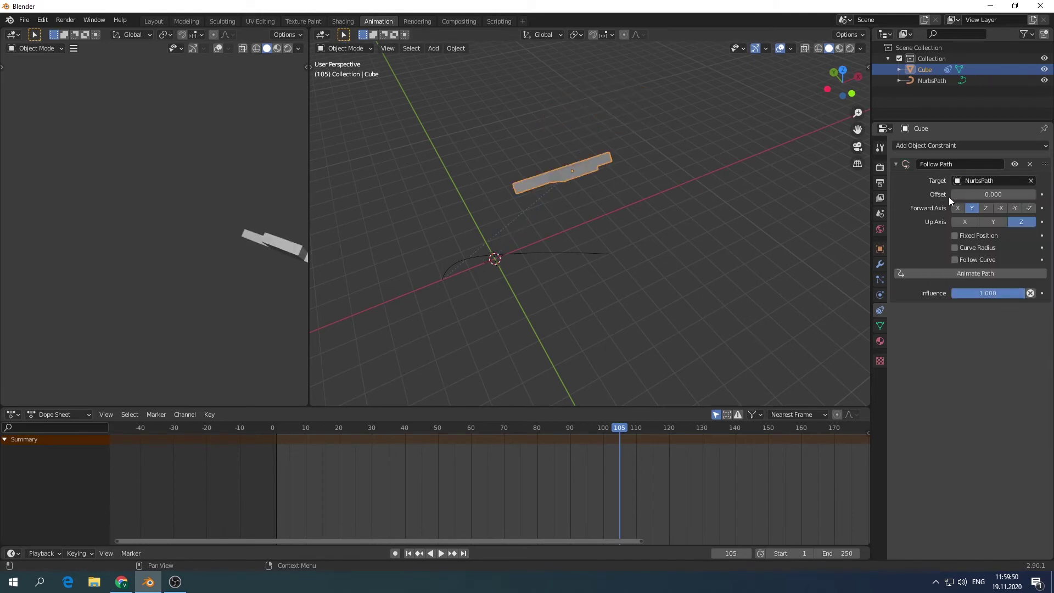
pyautogui.moveTo(634, 294)
pyautogui.mouseDown(button='middle')
pyautogui.moveTo(769, 243)
pyautogui.moveTo(781, 204)
pyautogui.moveTo(656, 217)
pyautogui.moveTo(601, 311)
pyautogui.moveTo(602, 348)
pyautogui.moveTo(643, 298)
pyautogui.moveTo(645, 278)
pyautogui.moveTo(619, 329)
pyautogui.moveTo(666, 323)
pyautogui.moveTo(783, 256)
pyautogui.moveTo(579, 288)
pyautogui.moveTo(623, 314)
pyautogui.mouseUp(button='middle')
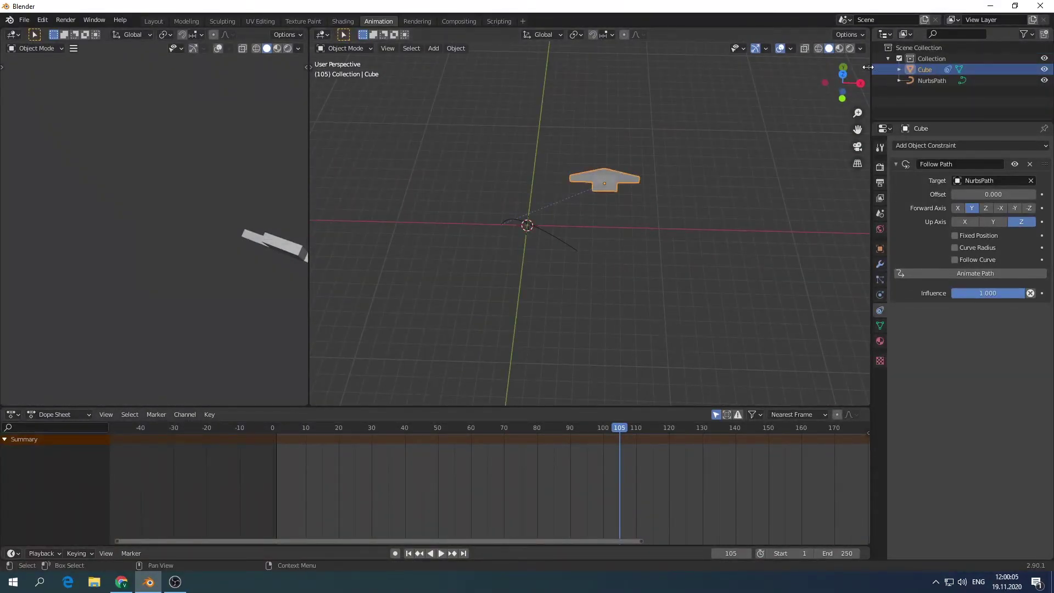
# Set the arrow's Location X, Y and Z to 0 in the sidebar.
pyautogui.press('n')
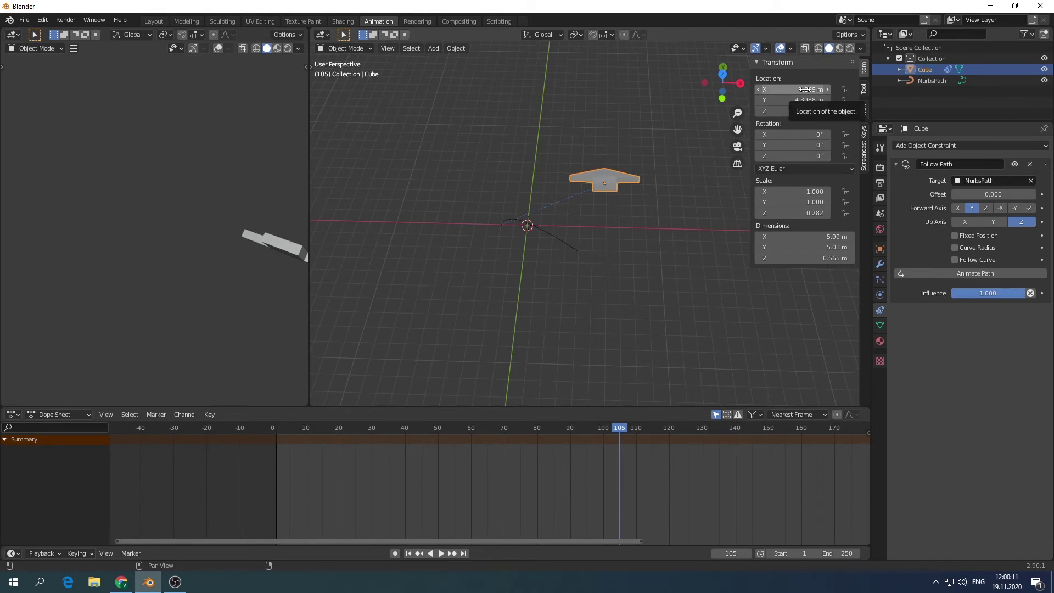
pyautogui.moveTo(805, 89); pyautogui.dragTo(804, 110)
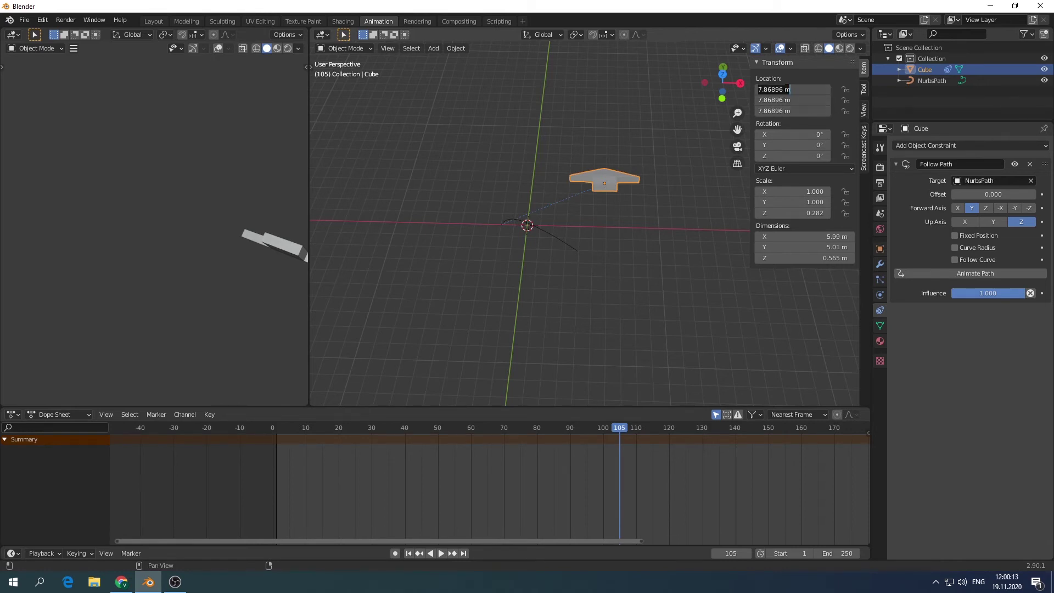
pyautogui.write('0')
pyautogui.press('Return')
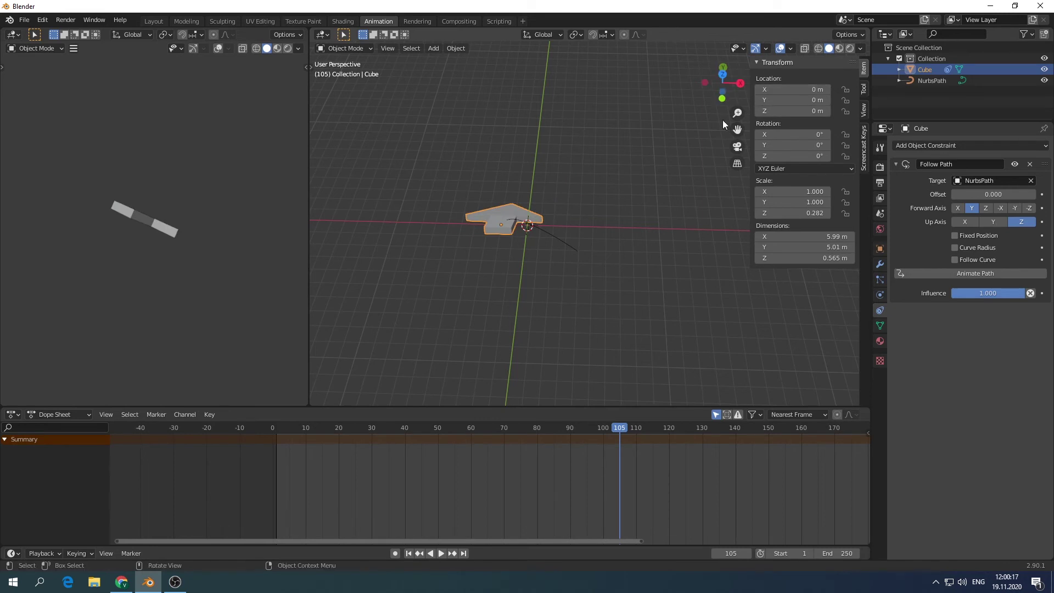
pyautogui.press('n')
# Test the Follow Path Influence by dropping it to 0 and restoring it to 1.
pyautogui.moveTo(610, 282)
pyautogui.mouseDown(button='middle')
pyautogui.moveTo(589, 285)
pyautogui.moveTo(615, 319)
pyautogui.moveTo(679, 299)
pyautogui.moveTo(693, 205)
pyautogui.moveTo(802, 230)
pyautogui.moveTo(607, 274)
pyautogui.mouseUp(button='middle')
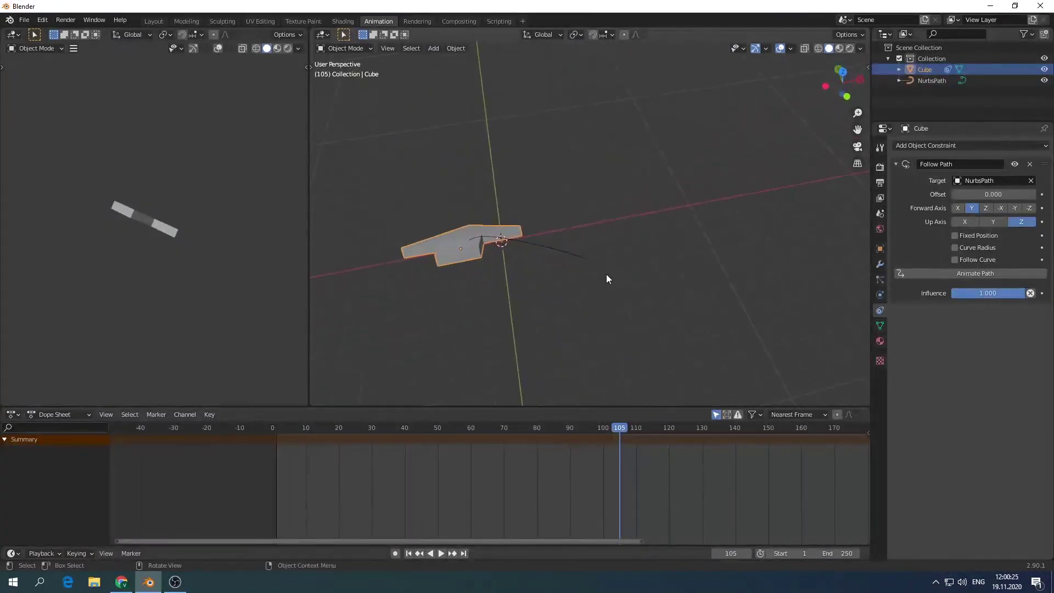
pyautogui.moveTo(461, 246)
pyautogui.mouseDown(button='middle')
pyautogui.moveTo(480, 282)
pyautogui.moveTo(471, 306)
pyautogui.moveTo(473, 287)
pyautogui.moveTo(459, 298)
pyautogui.mouseUp(button='middle')
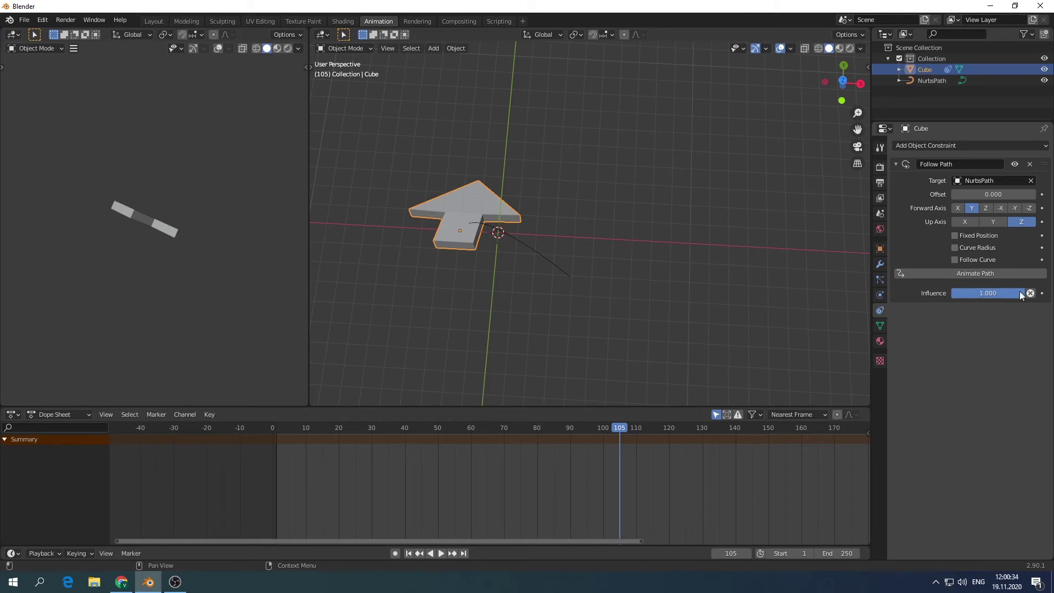
pyautogui.moveTo(1020, 293); pyautogui.dragTo(953, 293)
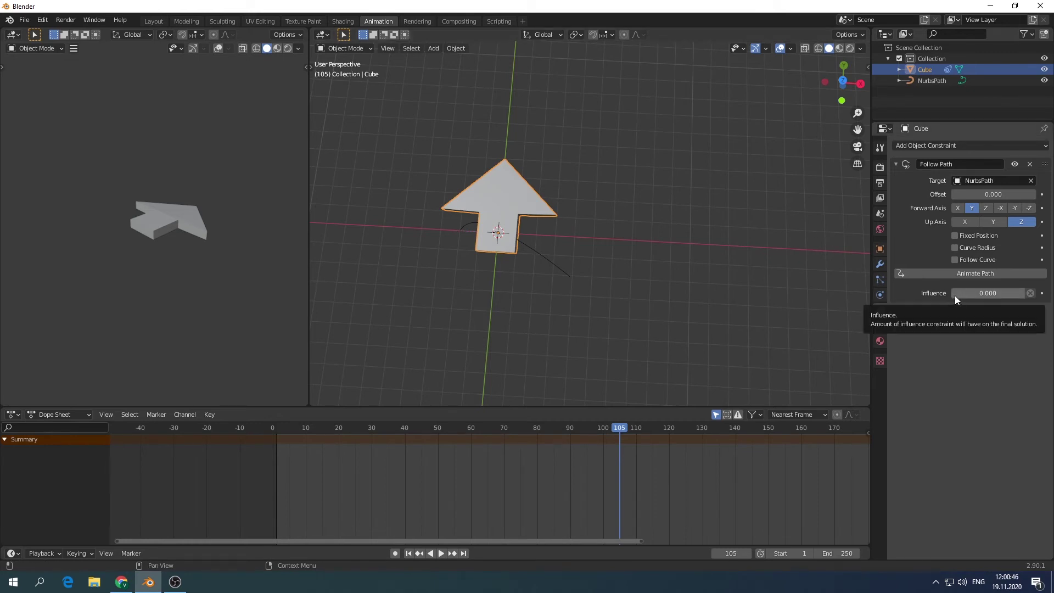
pyautogui.moveTo(952, 292); pyautogui.dragTo(1027, 292)
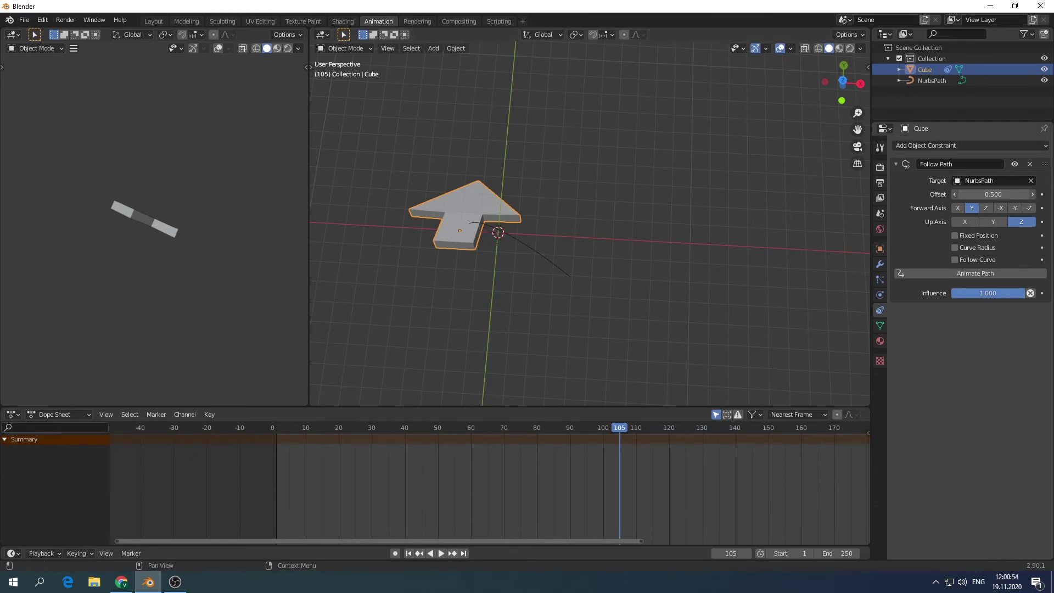
# Enable Fixed Position on the Follow Path constraint, test the Offset Factor, and return to frame 0.
pyautogui.moveTo(994, 195); pyautogui.dragTo(901, 195)
pyautogui.click(955, 236)
pyautogui.moveTo(987, 195)
pyautogui.mouseDown()
pyautogui.moveTo(1021, 195)
pyautogui.moveTo(955, 195)
pyautogui.mouseUp()
pyautogui.moveTo(615, 427); pyautogui.dragTo(273, 450)
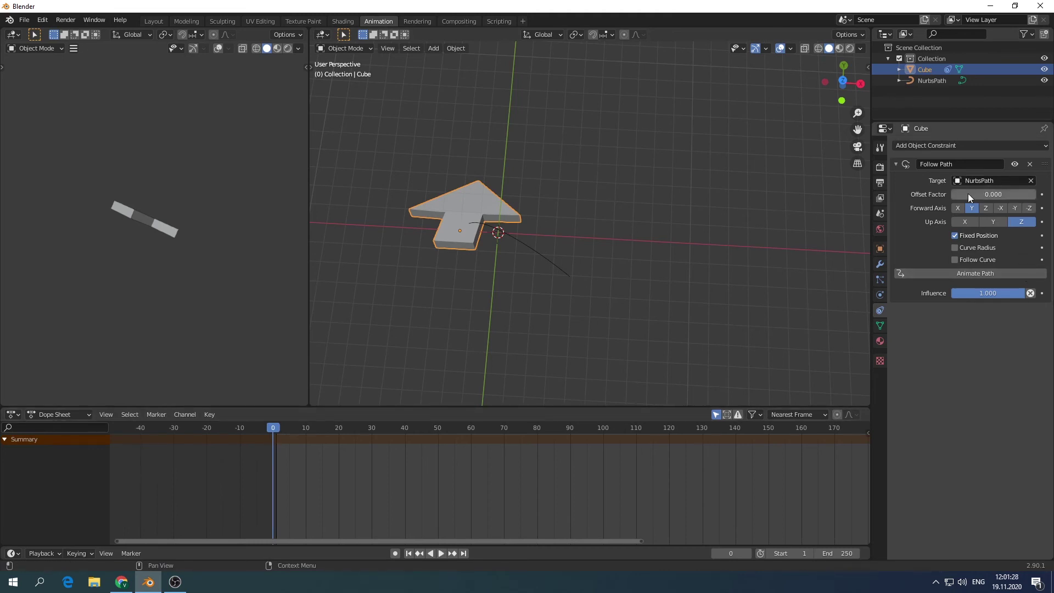
# Insert Offset Factor keyframes of 0.000 at frame 0 and 1.000 at frame 60, then scrub back.
pyautogui.rightClick(988, 196)
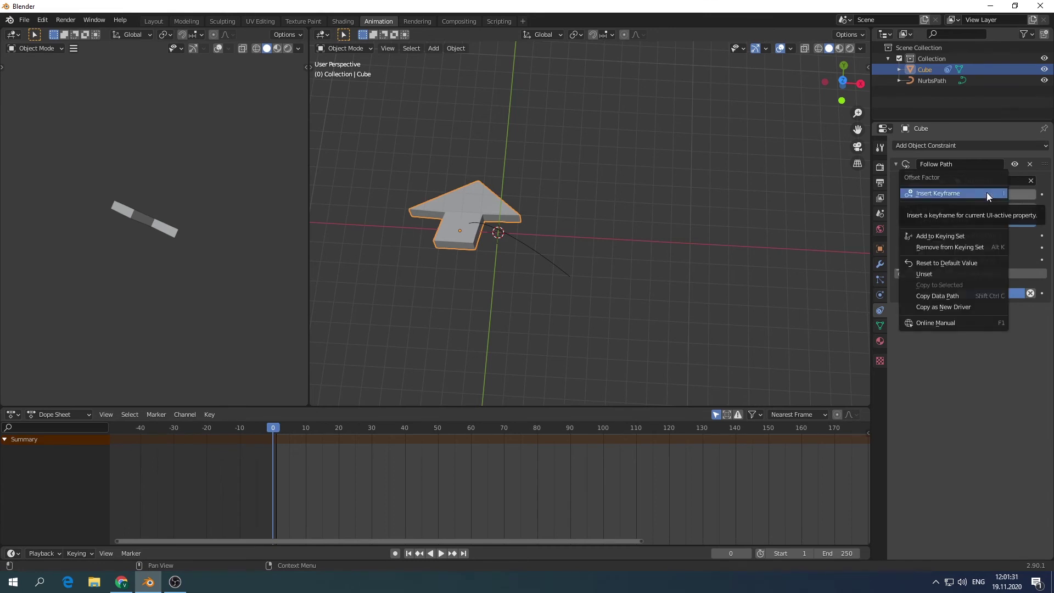
pyautogui.click(945, 195)
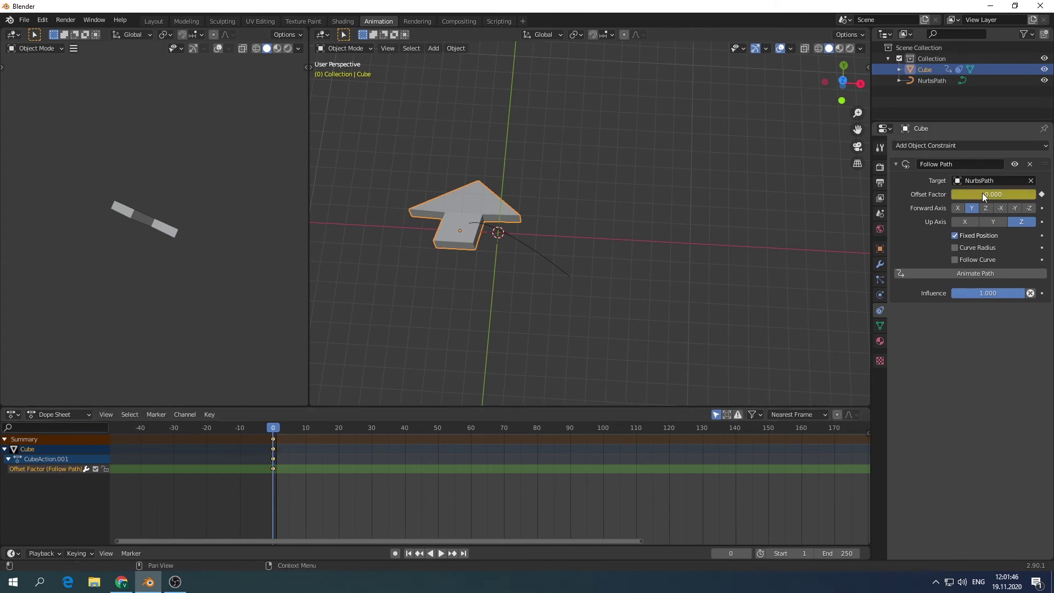
pyautogui.moveTo(353, 424); pyautogui.dragTo(472, 437)
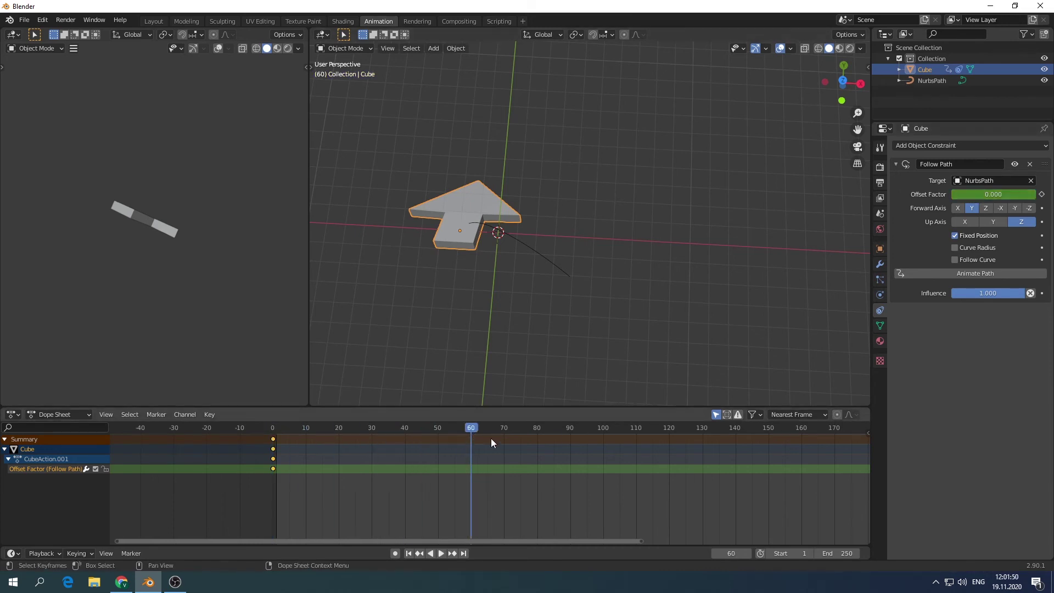
pyautogui.moveTo(970, 192); pyautogui.dragTo(1021, 192)
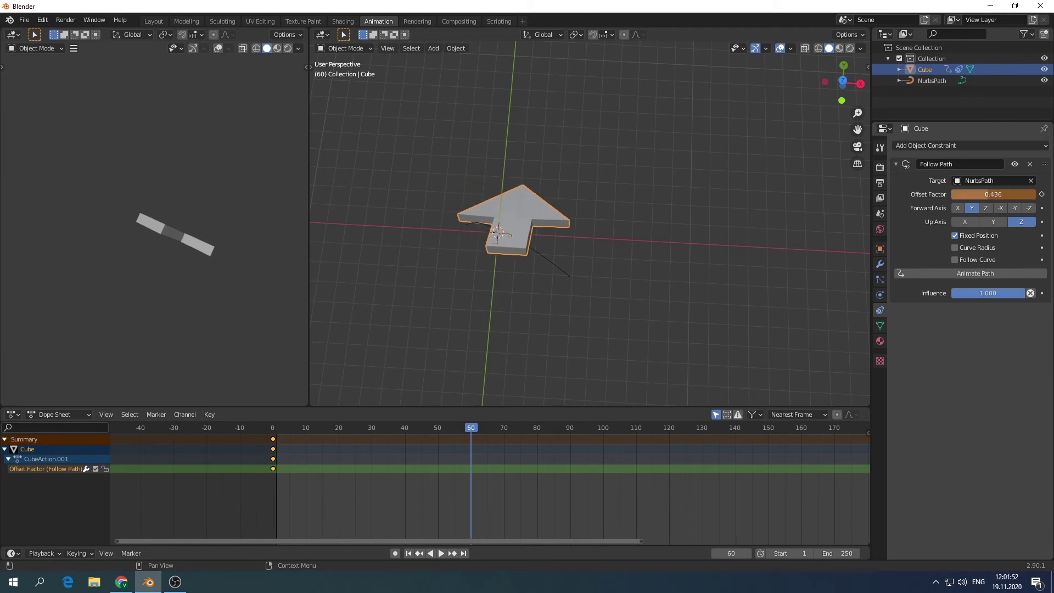
pyautogui.rightClick(1004, 192)
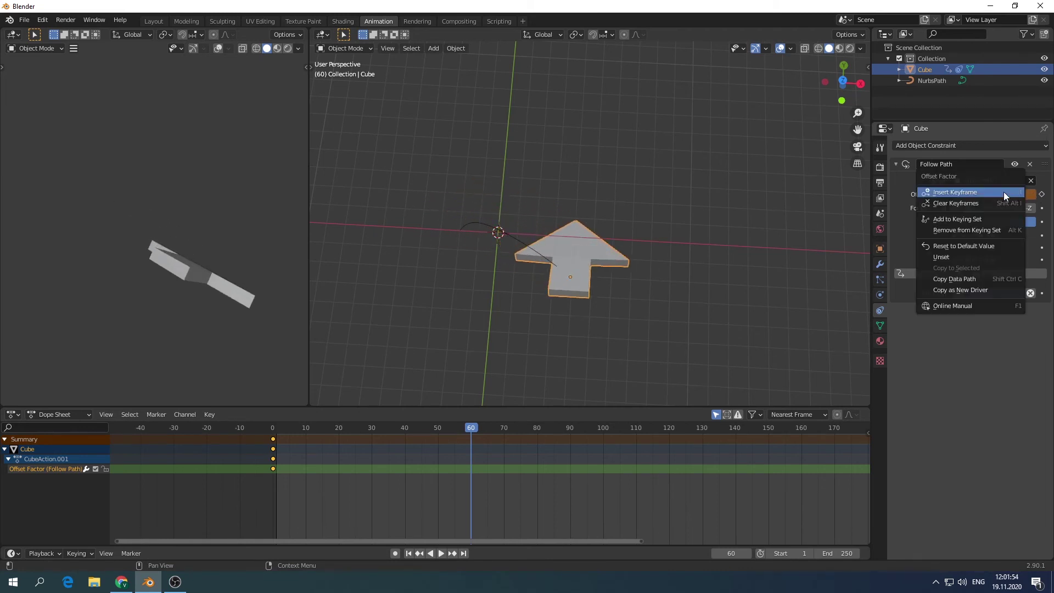
pyautogui.click(974, 192)
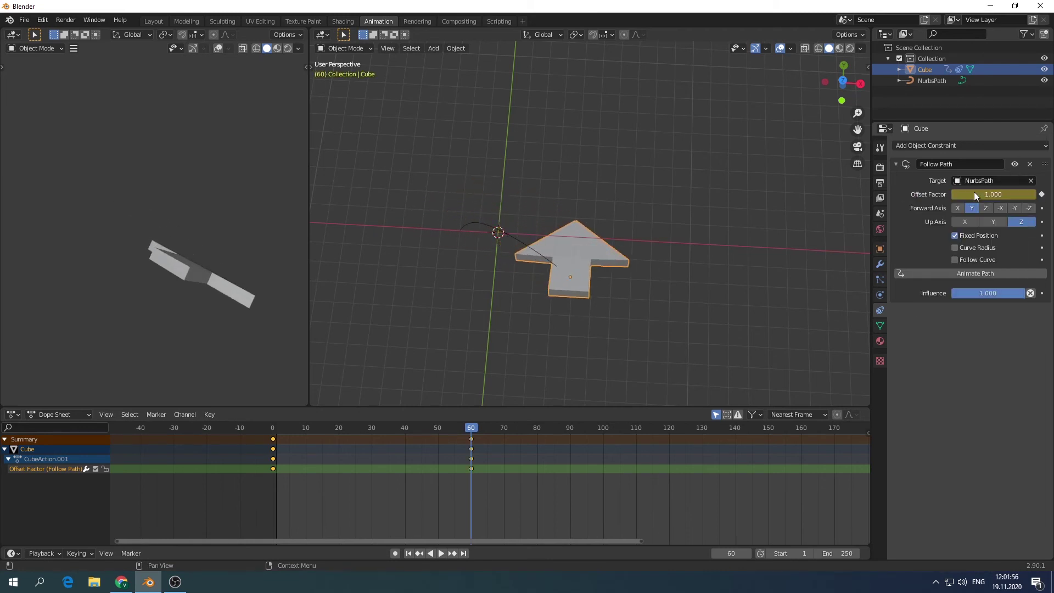
pyautogui.click(469, 429)
pyautogui.moveTo(469, 430)
pyautogui.mouseDown()
pyautogui.moveTo(495, 436)
pyautogui.moveTo(268, 434)
pyautogui.mouseUp()
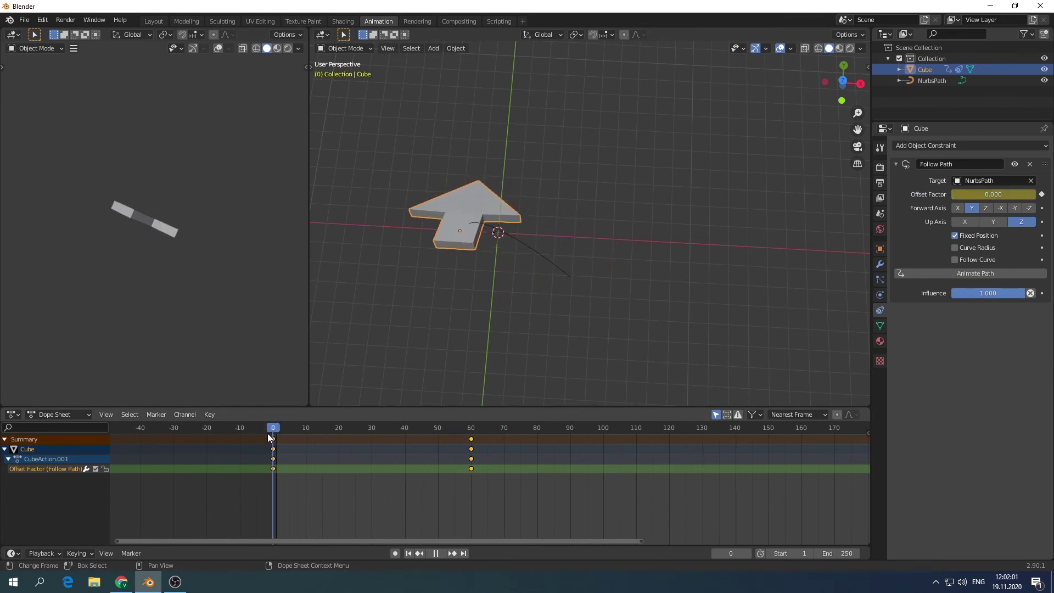
# Play the path animation and enable the option making the arrow turn along the path.
pyautogui.press('space')
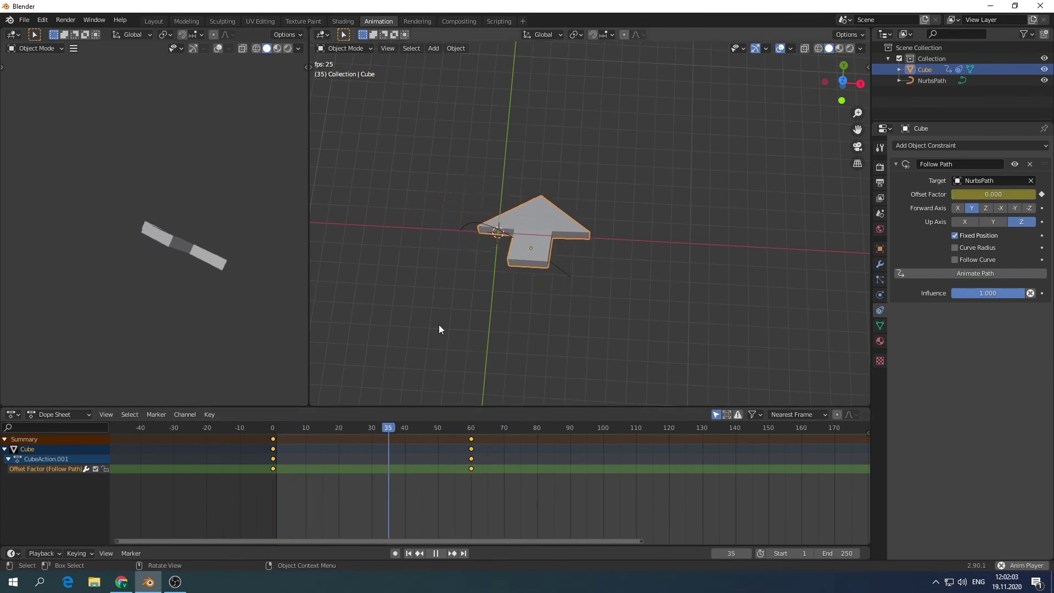
pyautogui.press('space')
pyautogui.moveTo(452, 319)
pyautogui.mouseDown(button='middle')
pyautogui.moveTo(784, 243)
pyautogui.moveTo(491, 300)
pyautogui.moveTo(522, 226)
pyautogui.moveTo(538, 228)
pyautogui.moveTo(520, 289)
pyautogui.moveTo(538, 327)
pyautogui.mouseUp(button='middle')
pyautogui.hotkey('ctrl', 'shift', 'space')
pyautogui.moveTo(437, 430)
pyautogui.mouseDown()
pyautogui.moveTo(278, 436)
pyautogui.moveTo(417, 439)
pyautogui.mouseUp()
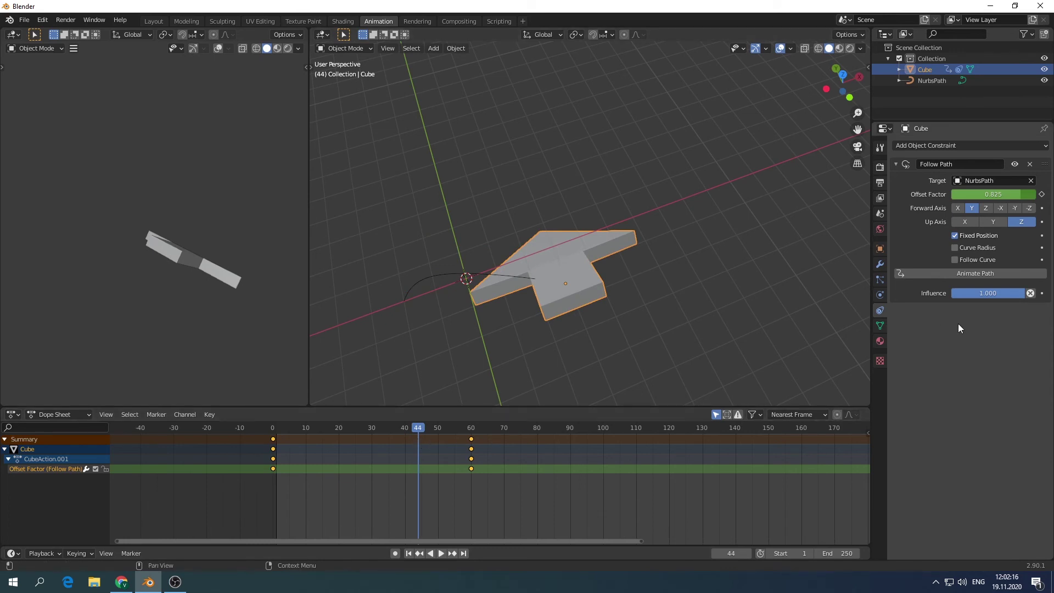
pyautogui.click(954, 259)
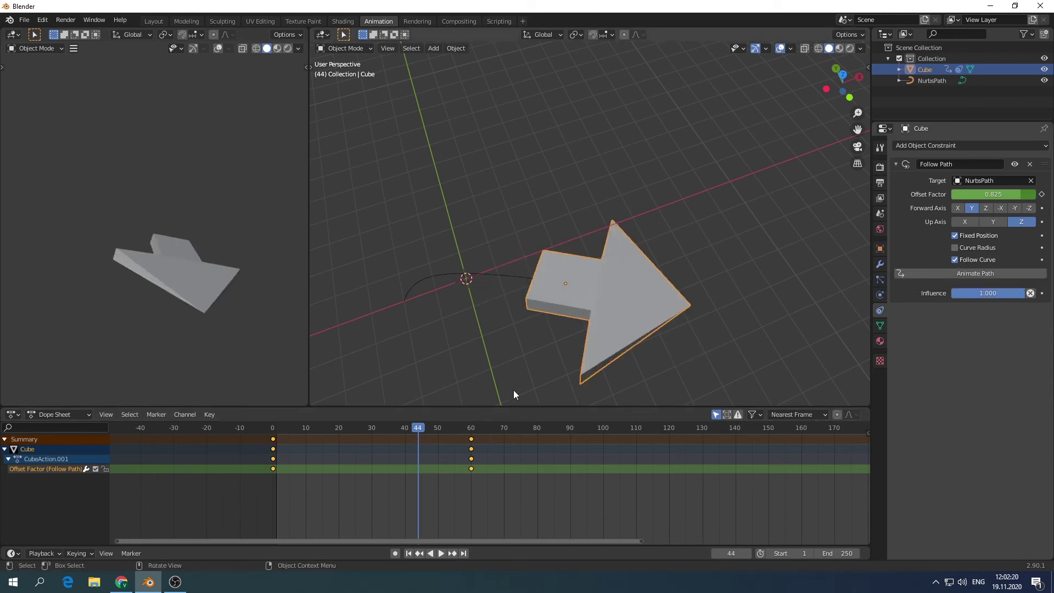
pyautogui.moveTo(421, 425); pyautogui.dragTo(269, 457)
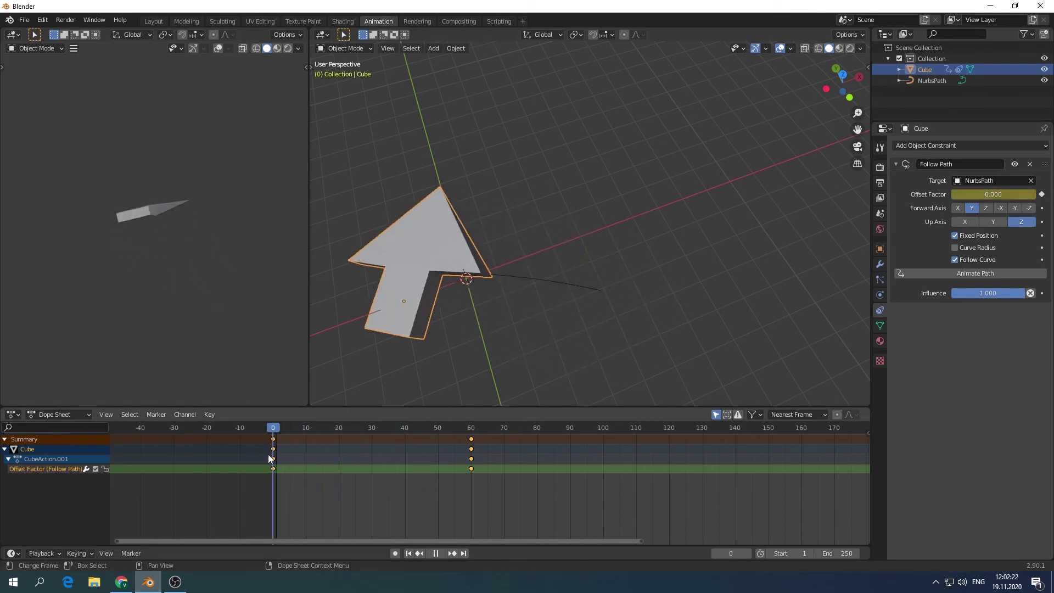
pyautogui.press('space')
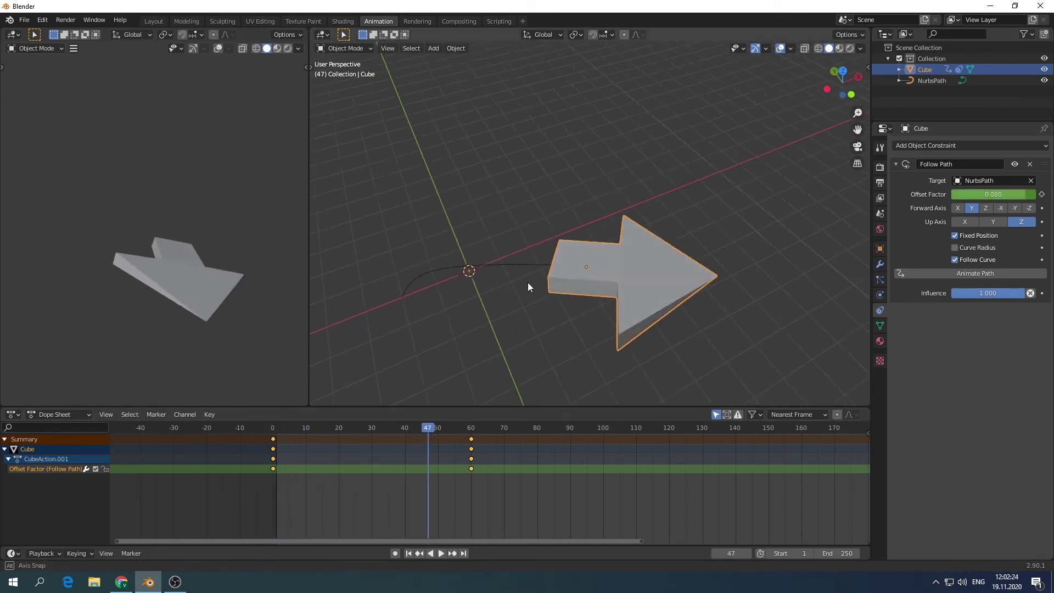
pyautogui.moveTo(528, 283); pyautogui.dragTo(558, 254, button='middle')
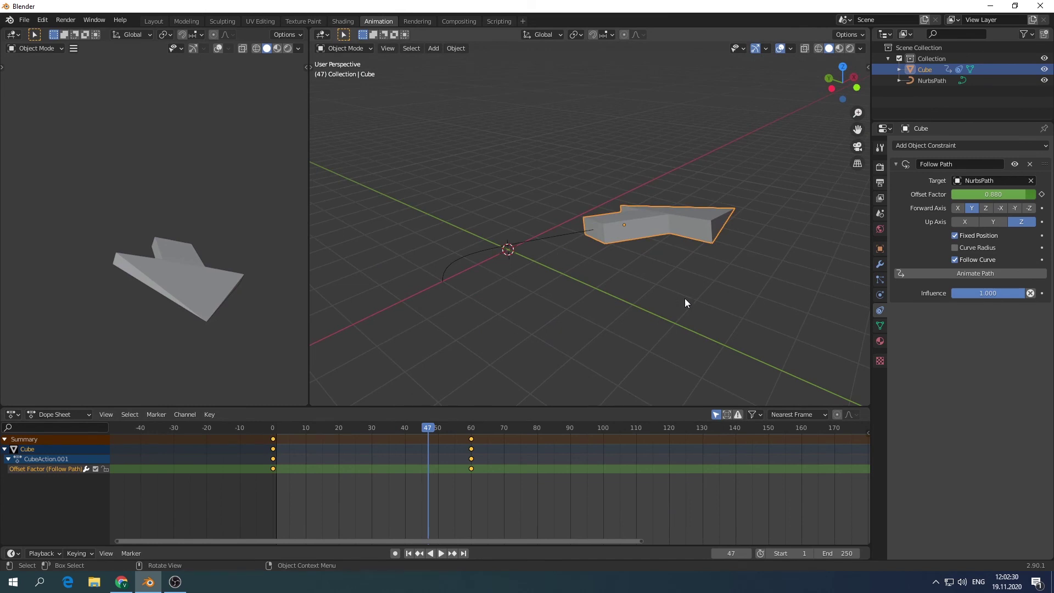
# Scale the arrow down to 0.3028, scrub back to frame 24, and select the NurbsPath.
pyautogui.press('s')
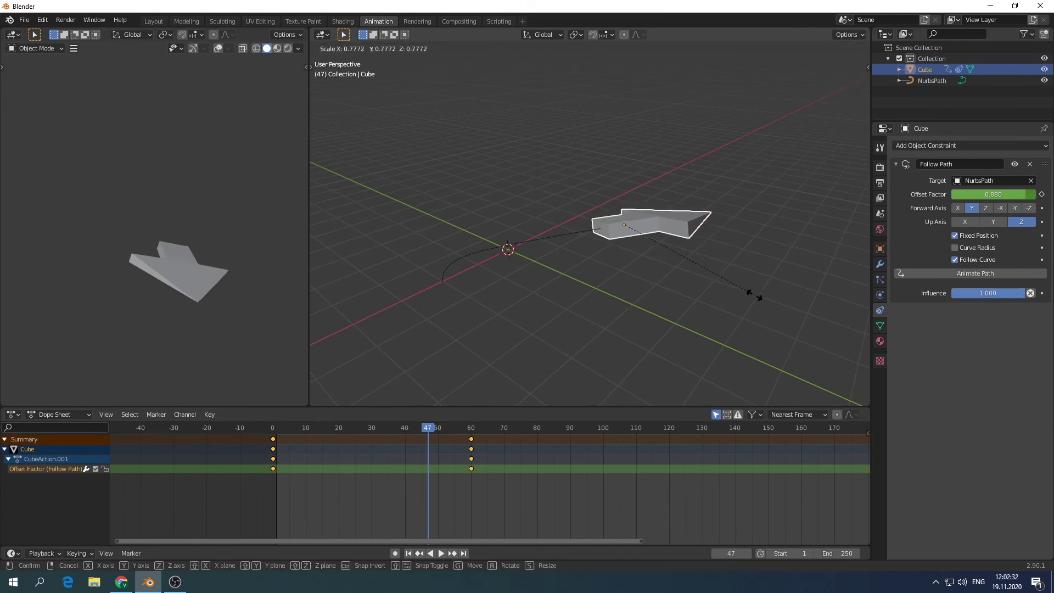
pyautogui.click(674, 253)
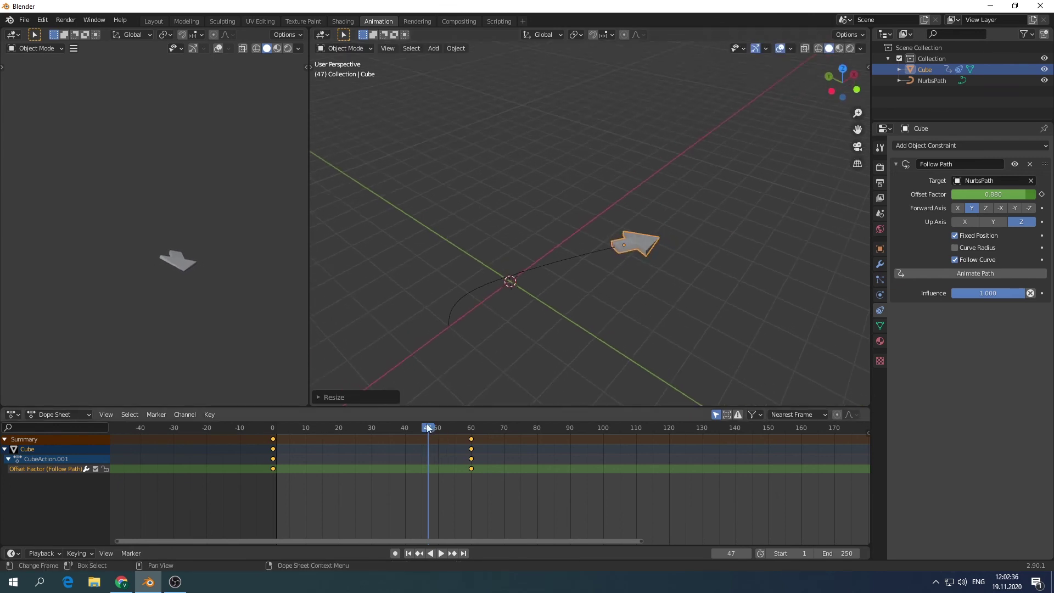
pyautogui.moveTo(428, 427)
pyautogui.mouseDown()
pyautogui.moveTo(331, 447)
pyautogui.moveTo(299, 494)
pyautogui.moveTo(302, 506)
pyautogui.moveTo(353, 496)
pyautogui.mouseUp()
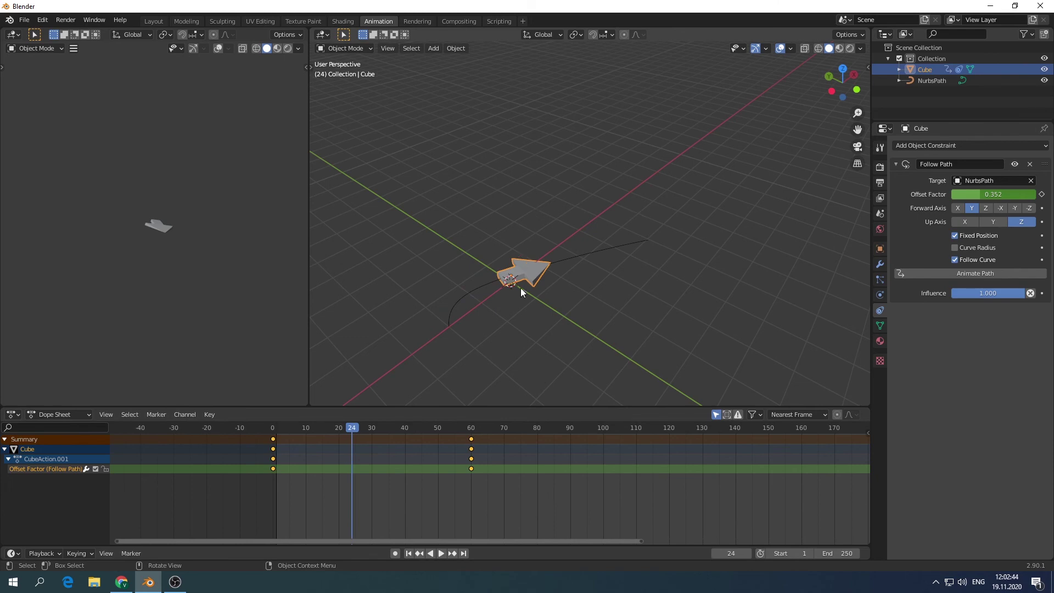
pyautogui.click(591, 258)
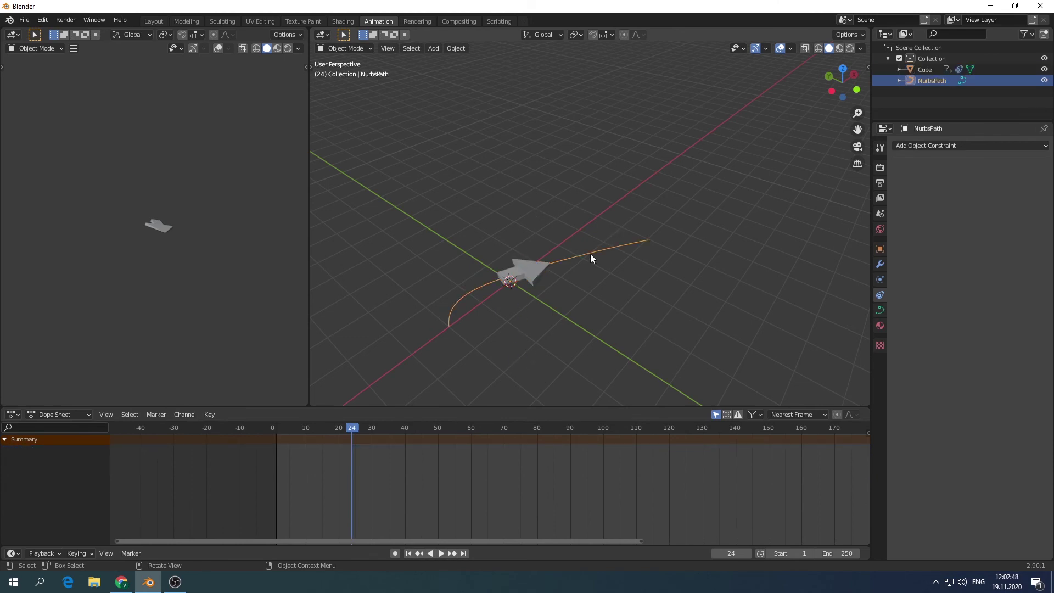
# Move the NurbsPath control points up, down and outward in Edit Mode for a taller, wavier curve.
pyautogui.press('Tab')
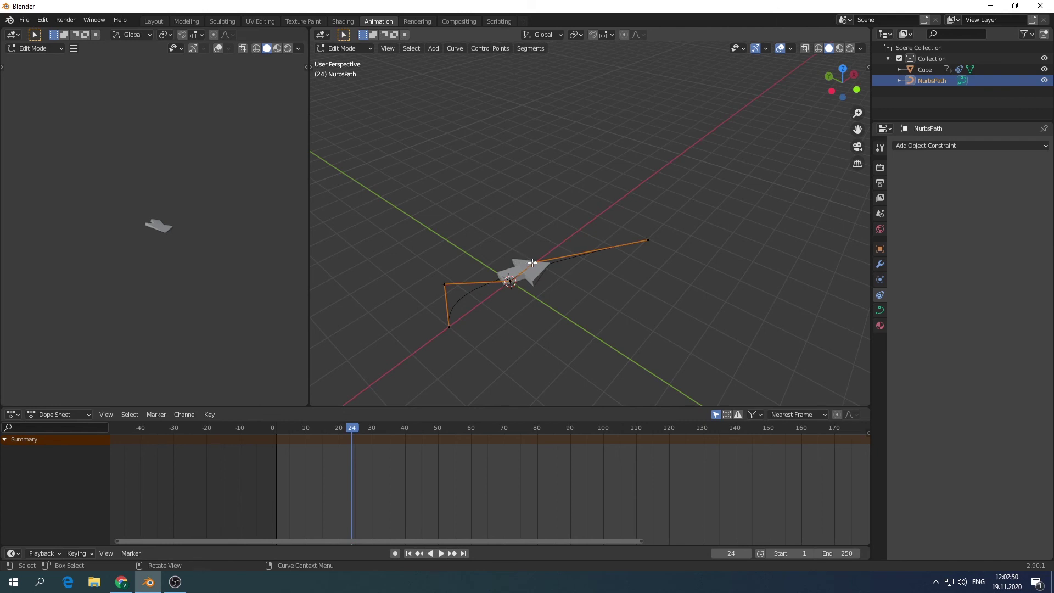
pyautogui.moveTo(533, 263); pyautogui.dragTo(423, 140)
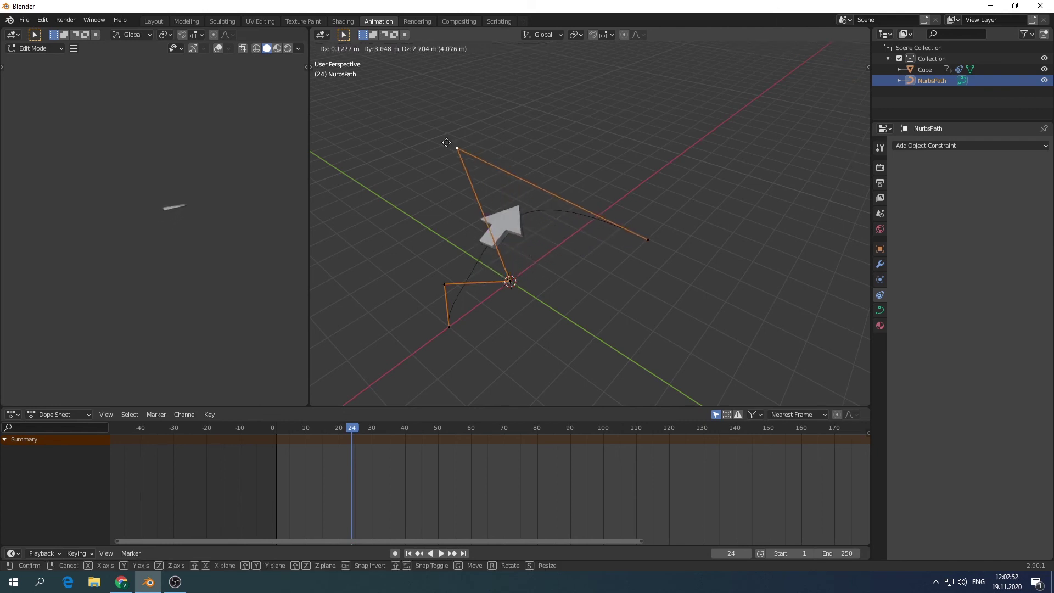
pyautogui.press('g')
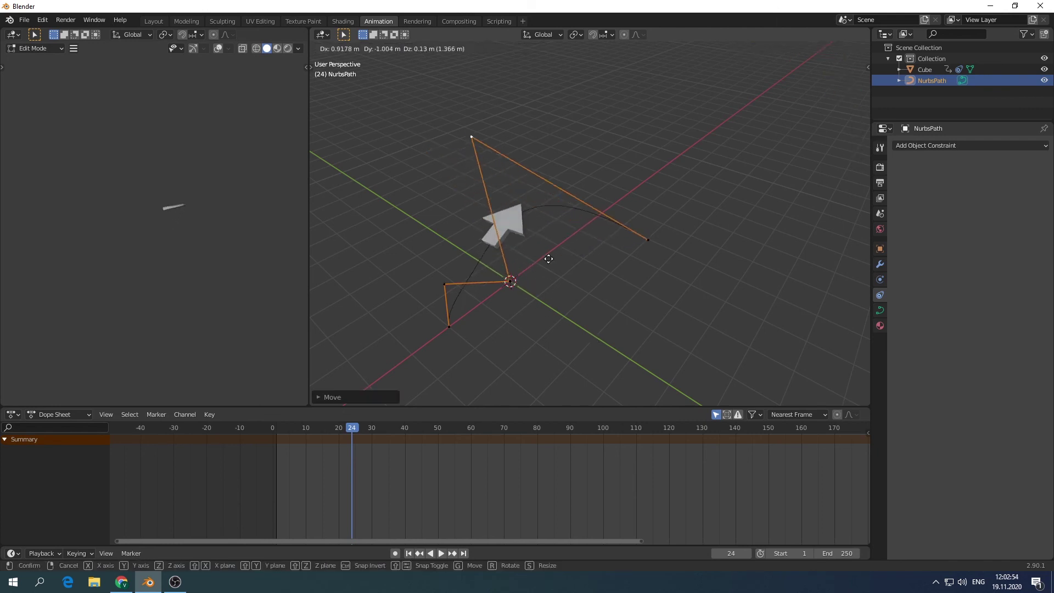
pyautogui.click(553, 351)
pyautogui.moveTo(554, 352); pyautogui.dragTo(527, 315, button='middle')
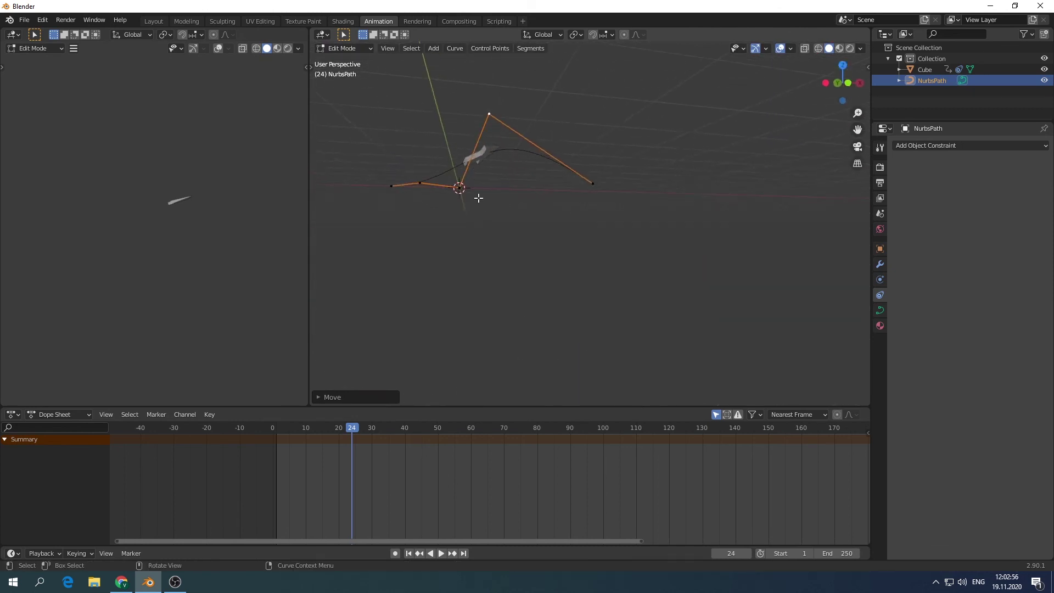
pyautogui.click(459, 188)
pyautogui.press('g')
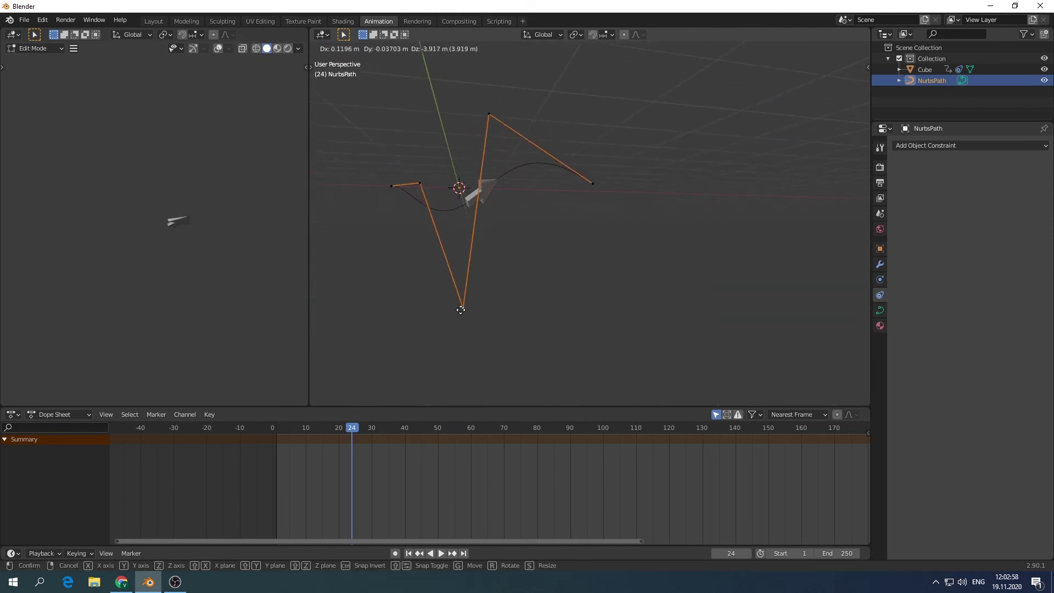
pyautogui.click(463, 308)
pyautogui.click(593, 184)
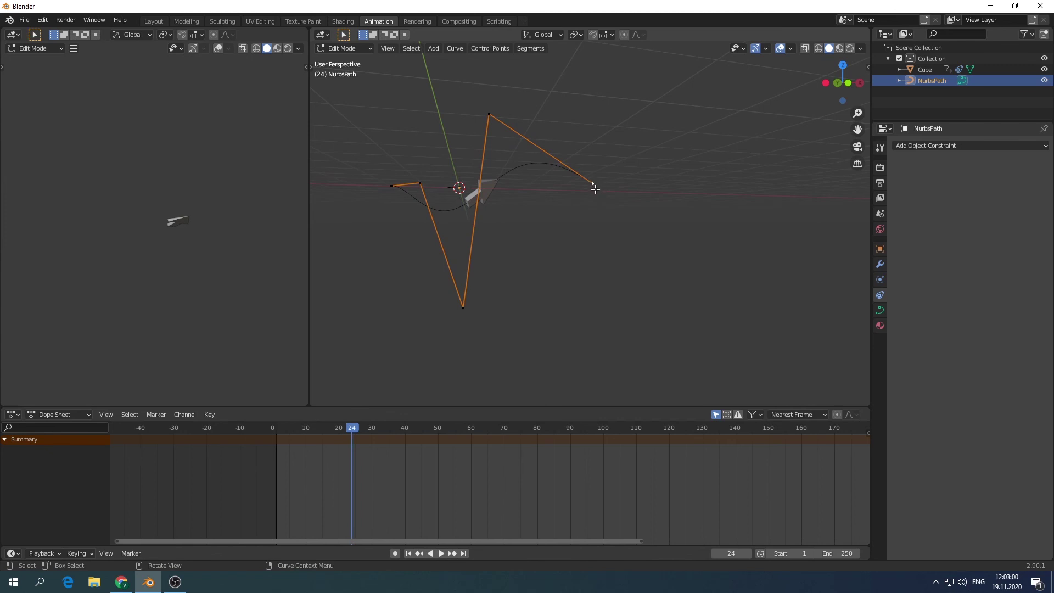
pyautogui.press('g')
pyautogui.click(606, 248)
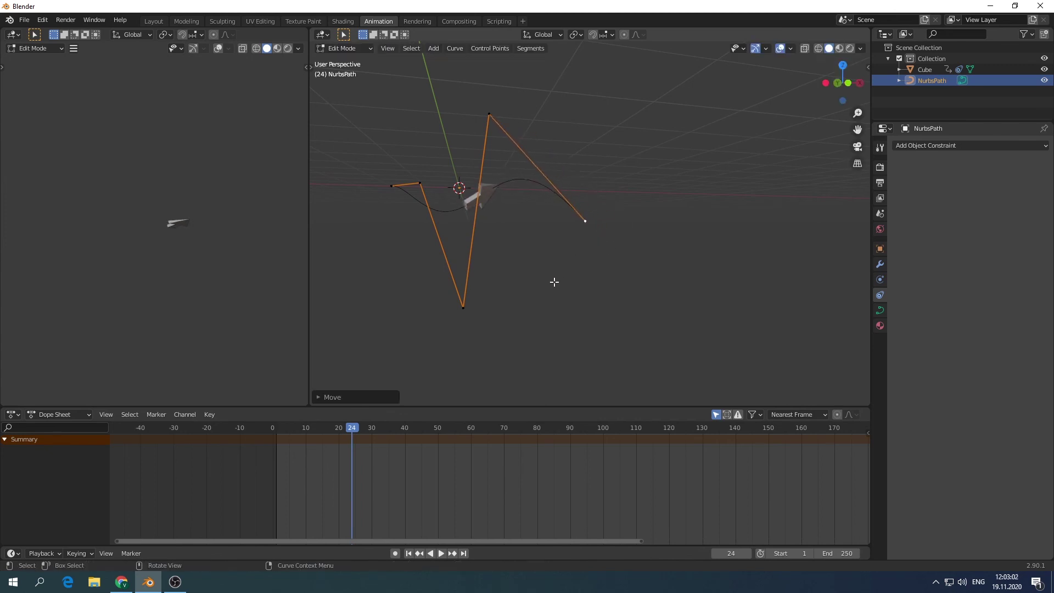
pyautogui.moveTo(555, 282)
pyautogui.mouseDown(button='middle')
pyautogui.moveTo(618, 345)
pyautogui.moveTo(607, 308)
pyautogui.moveTo(558, 313)
pyautogui.moveTo(641, 308)
pyautogui.moveTo(645, 318)
pyautogui.mouseUp(button='middle')
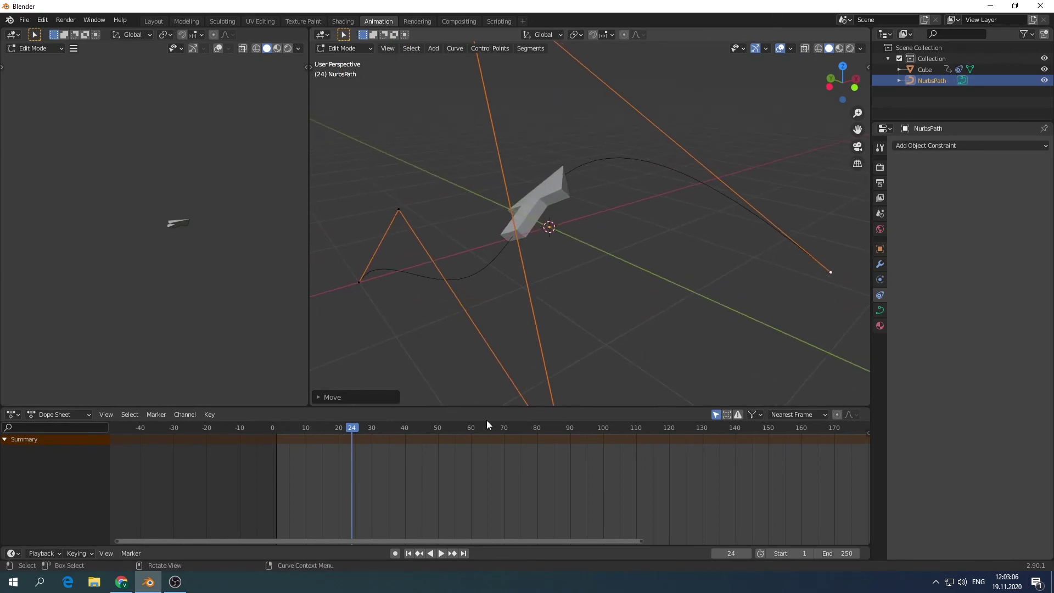
# Play the arrow along the new path, then stop in Object Mode at frame 0.
pyautogui.moveTo(348, 431); pyautogui.dragTo(282, 431)
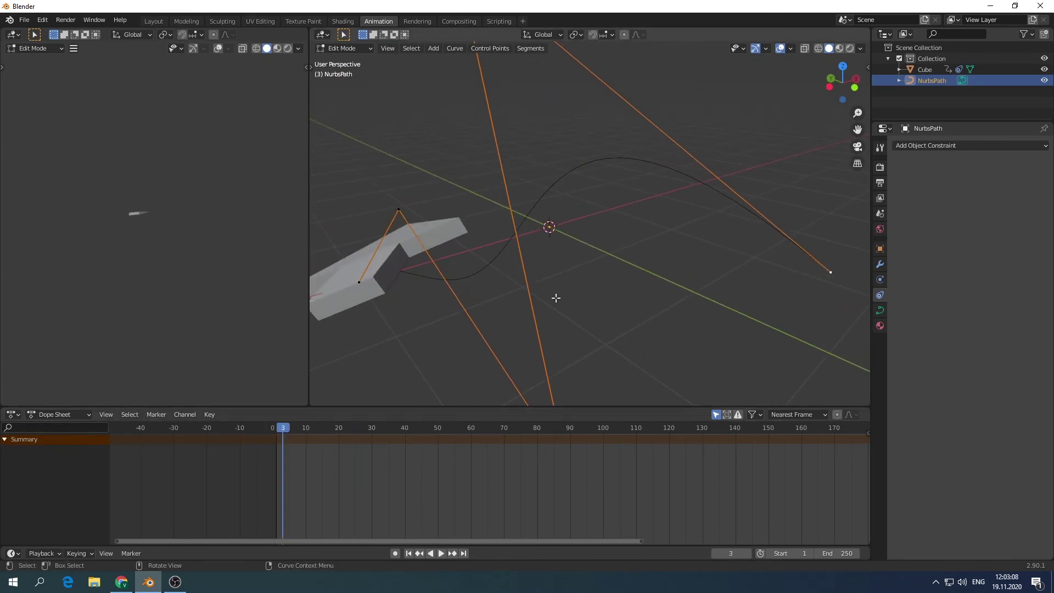
pyautogui.moveTo(555, 296)
pyautogui.mouseDown(button='middle')
pyautogui.moveTo(592, 294)
pyautogui.moveTo(584, 305)
pyautogui.moveTo(569, 298)
pyautogui.mouseUp(button='middle')
pyautogui.press('space')
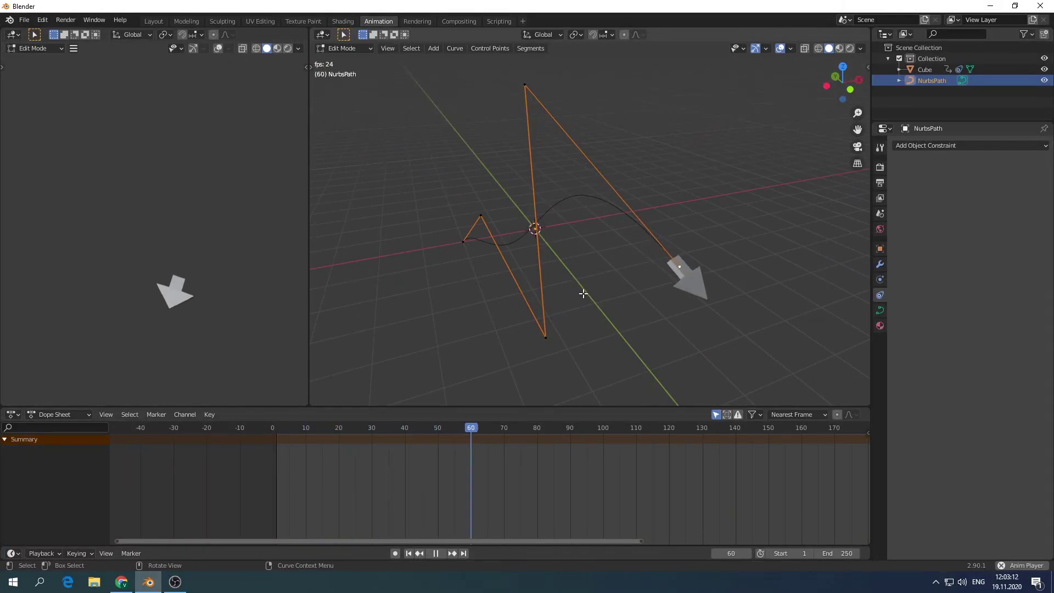
pyautogui.press('`')
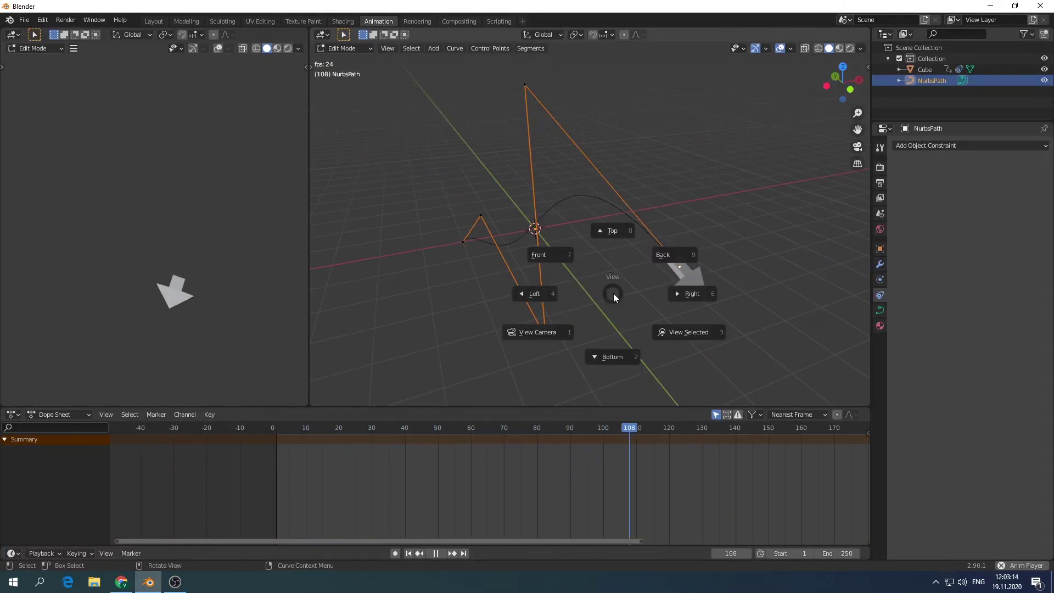
pyautogui.press('Escape')
pyautogui.press('Tab')
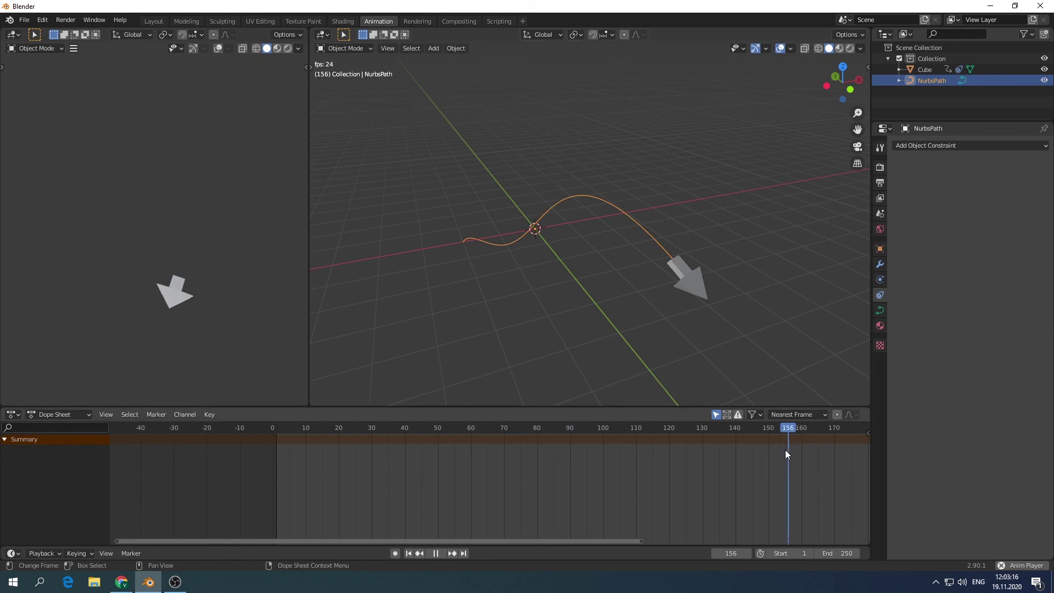
pyautogui.press('space')
pyautogui.moveTo(779, 430); pyautogui.dragTo(273, 442)
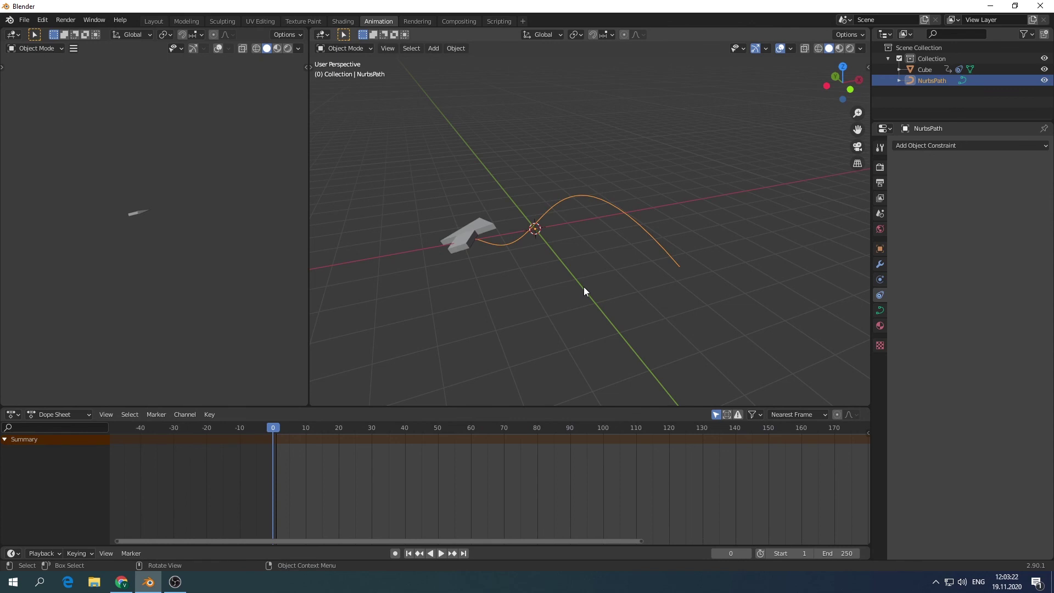
# Deselect everything and add a new cube at the path origin.
pyautogui.click(531, 327)
pyautogui.hotkey('shift', 'a')
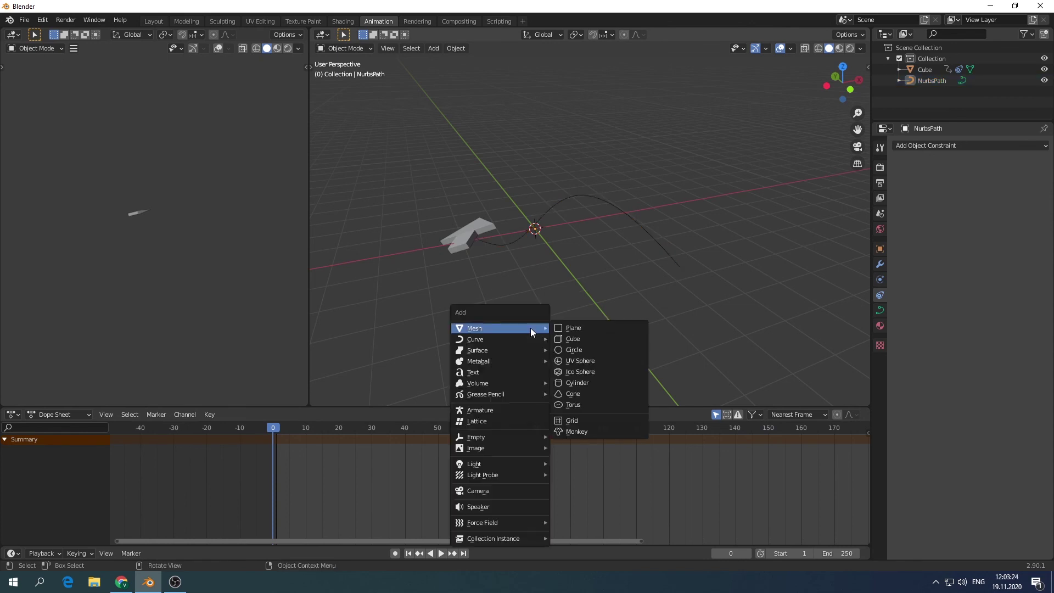
pyautogui.click(599, 337)
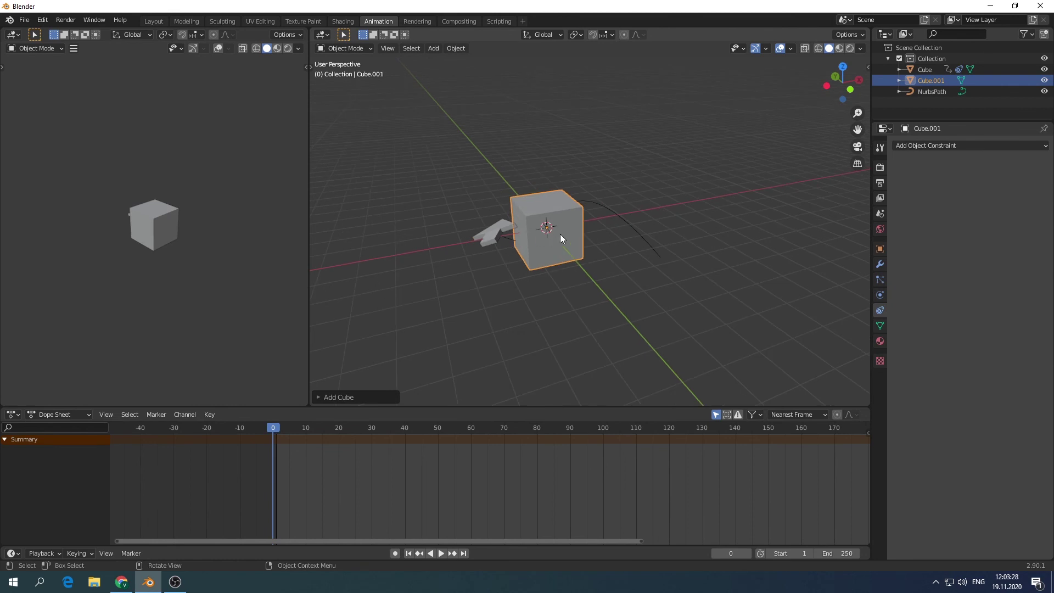
# Insert a Location keyframe on the new cube at frame 0.
pyautogui.press('i')
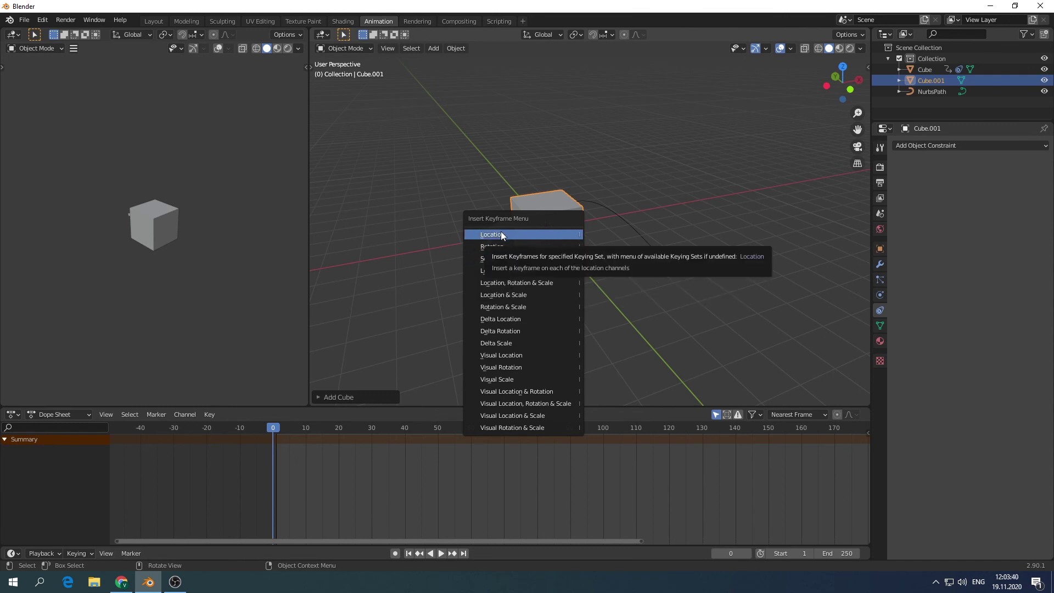
pyautogui.click(501, 234)
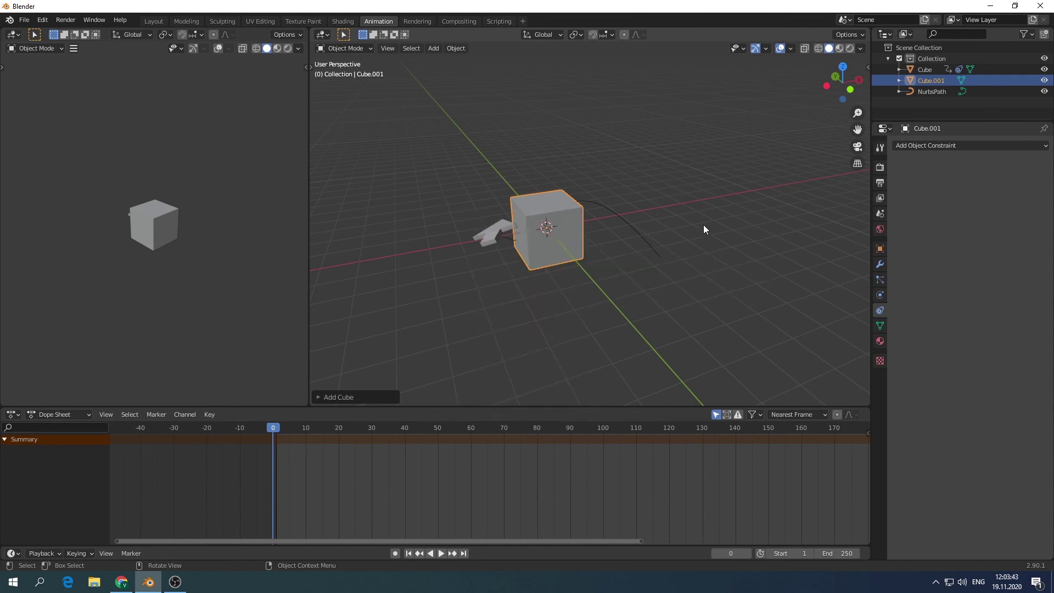
pyautogui.press('i')
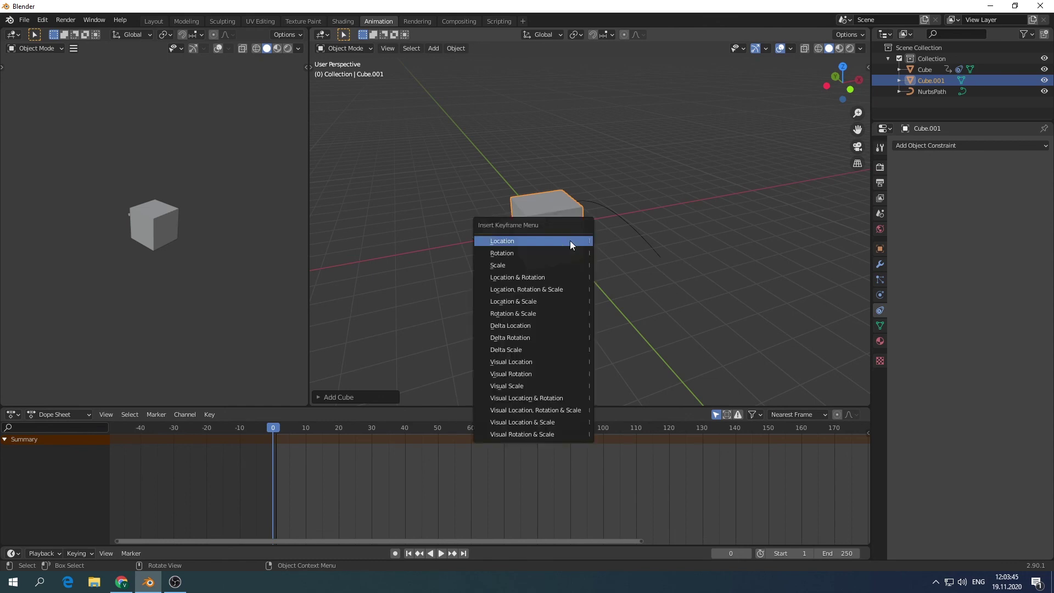
pyautogui.click(571, 242)
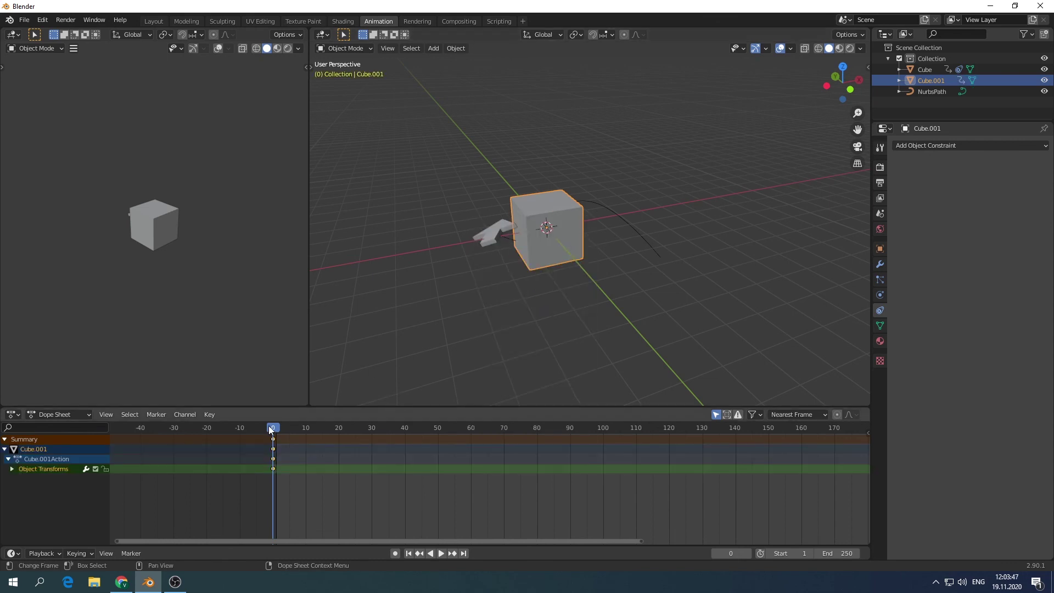
# Shift Cube.001's keyframe in the Dope Sheet from frame 0 to frame 10.
pyautogui.moveTo(268, 426); pyautogui.dragTo(297, 427)
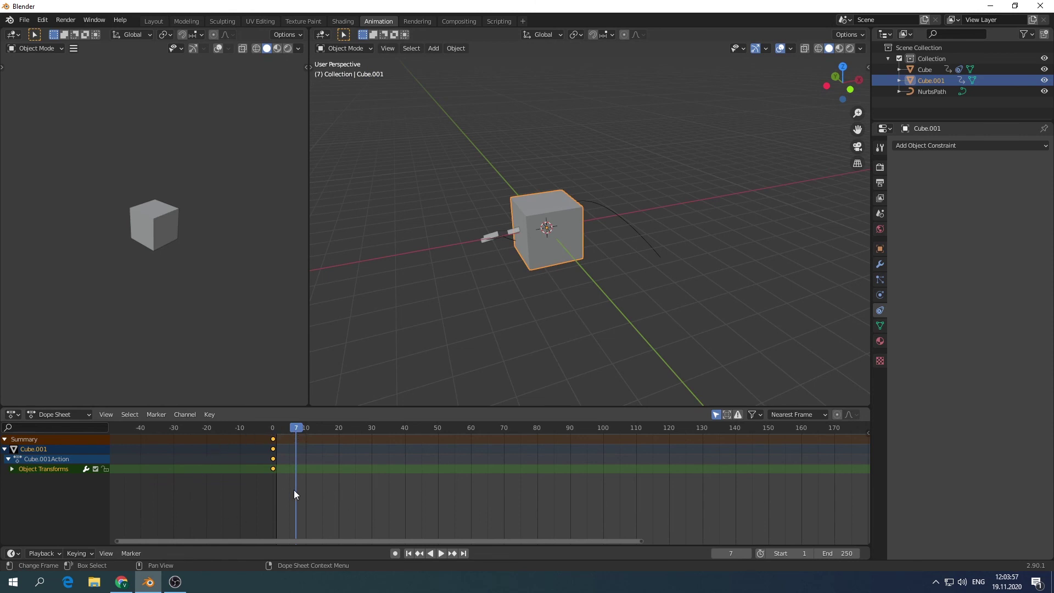
pyautogui.press('g')
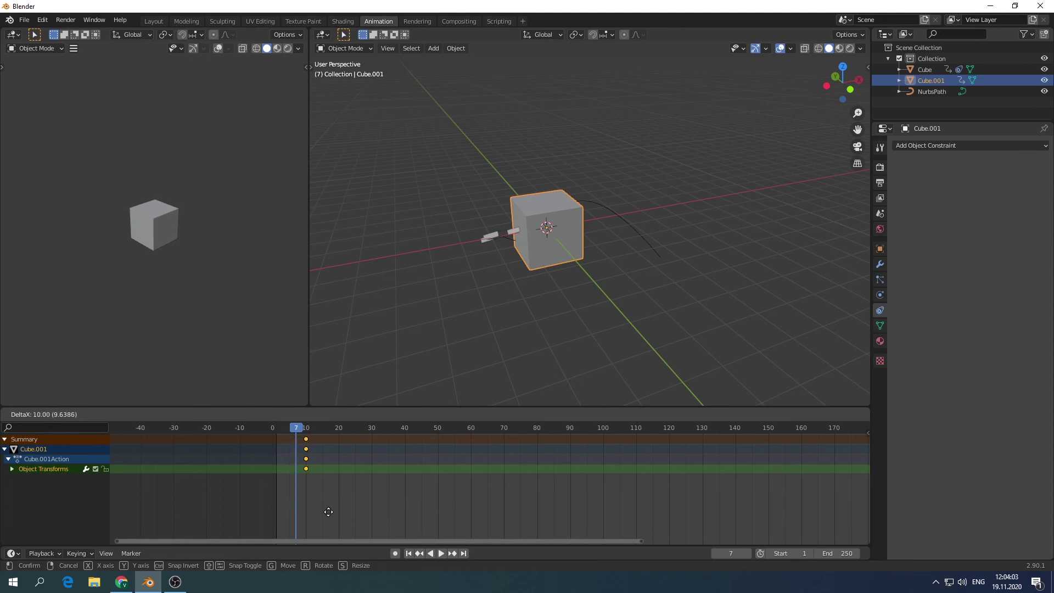
pyautogui.click(328, 511)
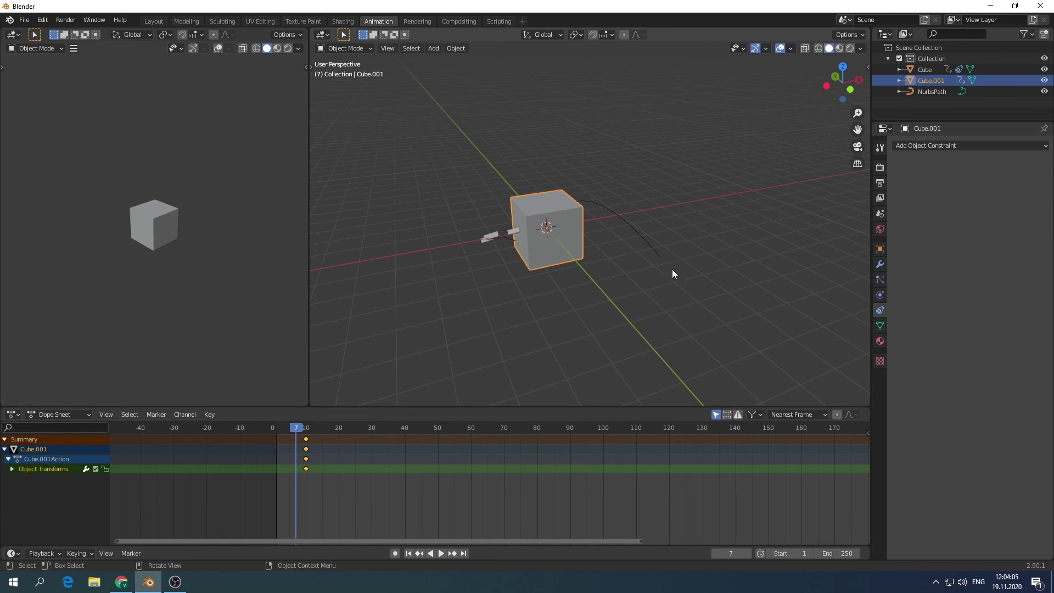
# Select the NurbsPath and orbit the view around the scene.
pyautogui.click(639, 232)
pyautogui.moveTo(670, 262)
pyautogui.mouseDown(button='middle')
pyautogui.moveTo(664, 285)
pyautogui.moveTo(647, 285)
pyautogui.mouseUp(button='middle')
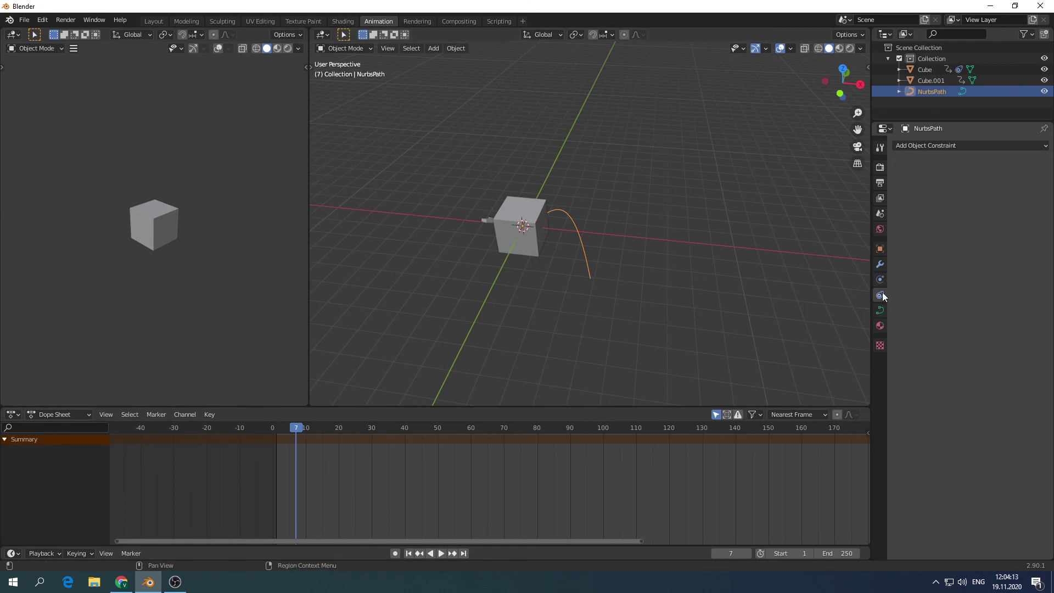
pyautogui.moveTo(633, 294)
pyautogui.mouseDown(button='middle')
pyautogui.moveTo(641, 308)
pyautogui.moveTo(674, 293)
pyautogui.moveTo(662, 289)
pyautogui.mouseUp(button='middle')
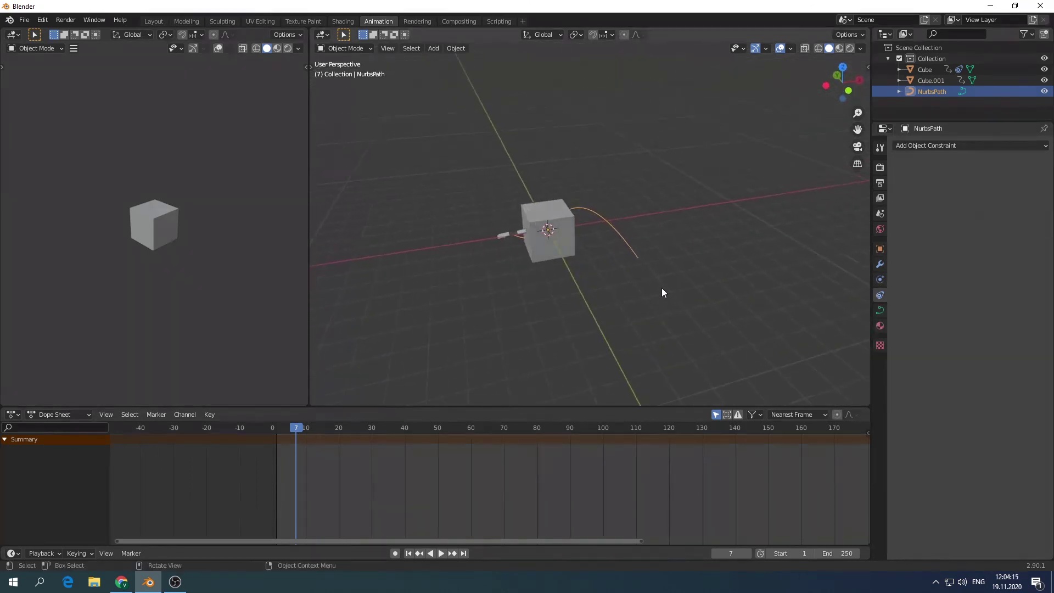